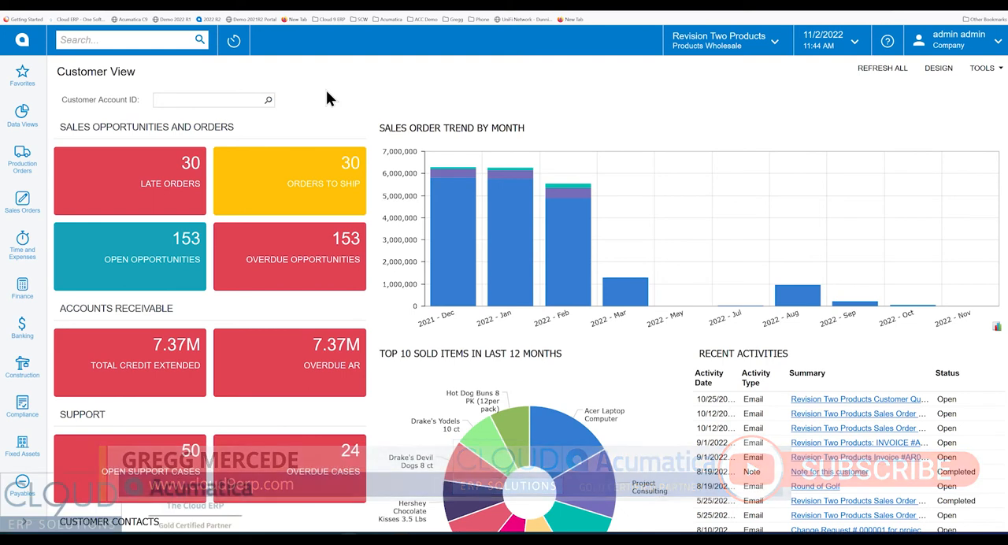
# Go to the Sales Orders list and open the first USA Bartending School order.
pyautogui.click(21, 204)
pyautogui.click(118, 183)
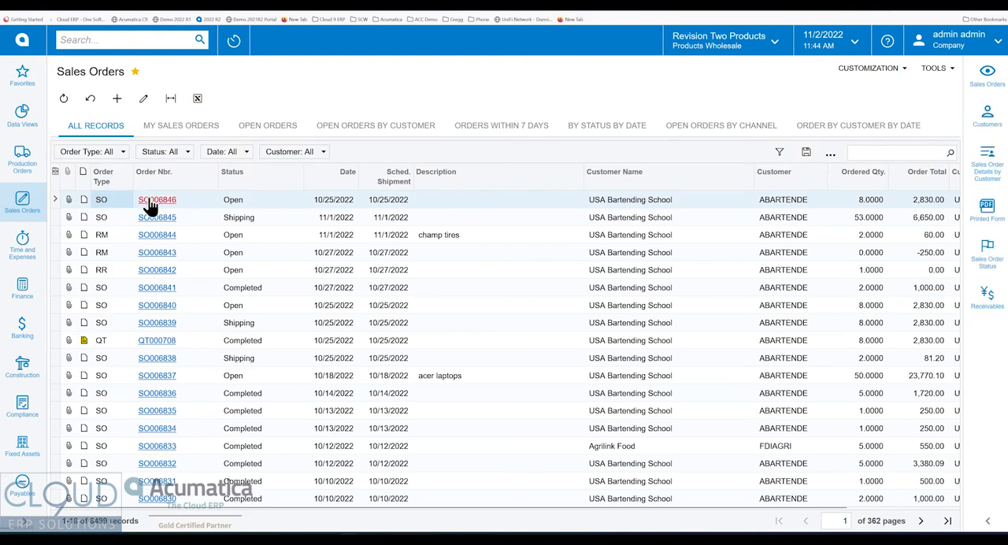
pyautogui.click(149, 199)
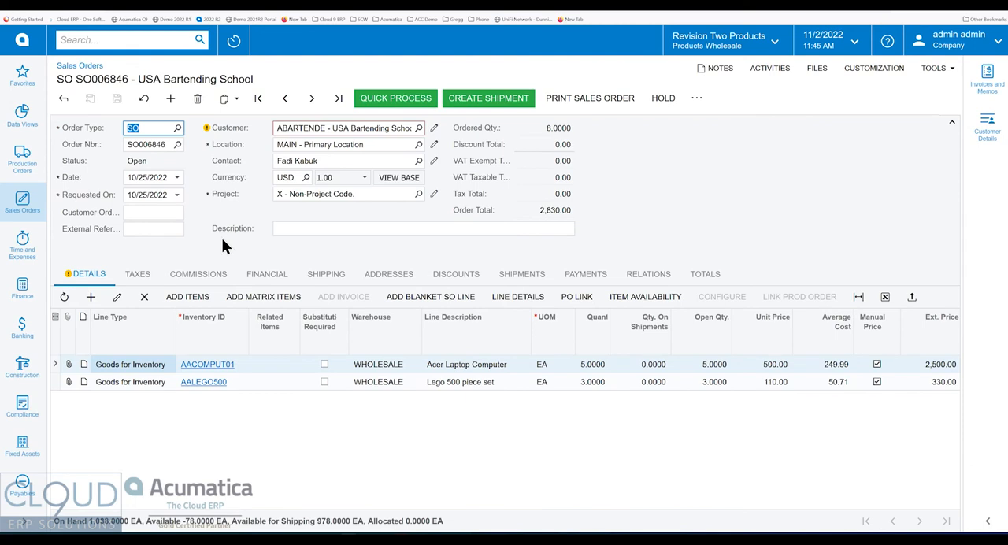
# Examine the Acer Laptop Computer line's columns, including inventory ID, description, quantities, unit price, average cost and extended price.
pyautogui.click(245, 363)
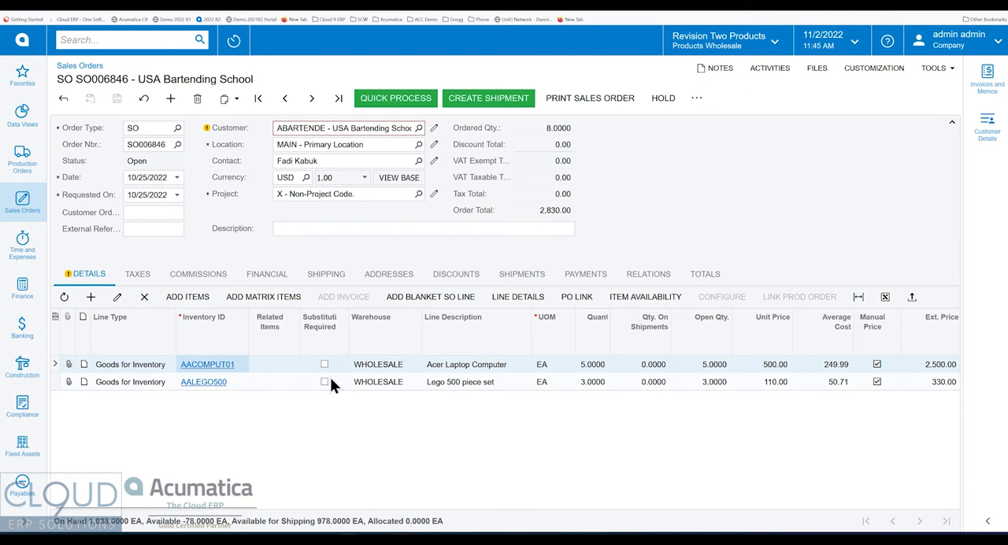
pyautogui.press('Right')
pyautogui.press('Right')
pyautogui.press('Right')
pyautogui.press('Right')
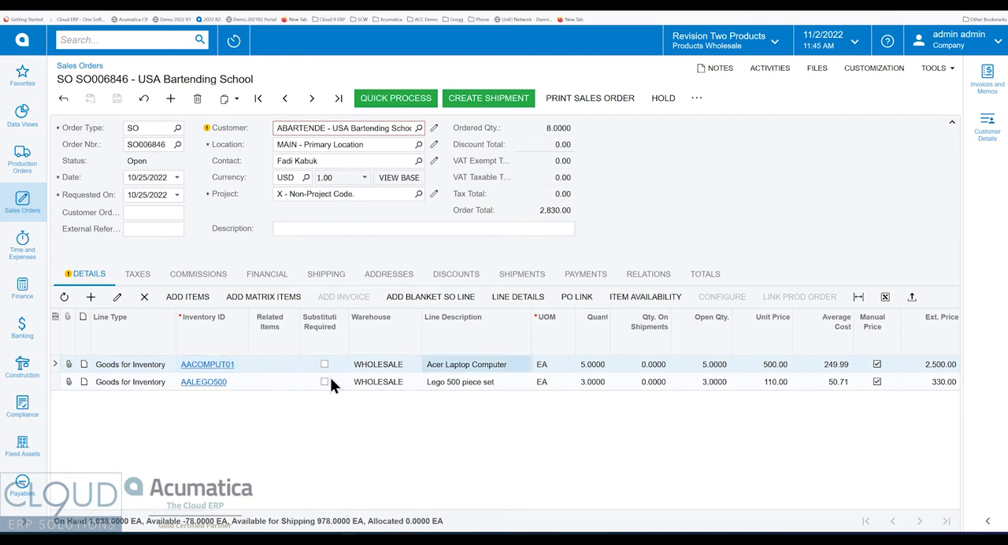
pyautogui.press('Right')
pyautogui.press('Right')
pyautogui.press('Right')
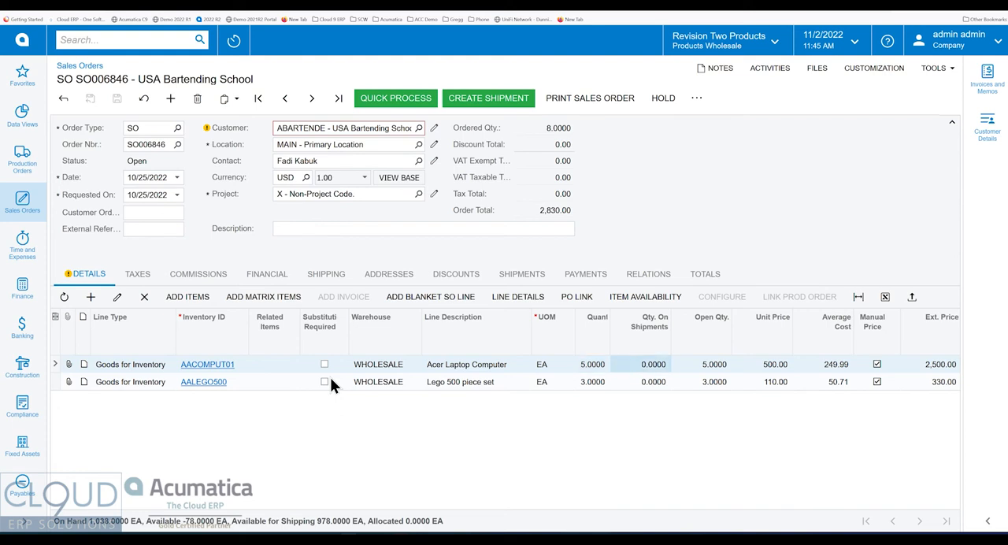
pyautogui.press('Right')
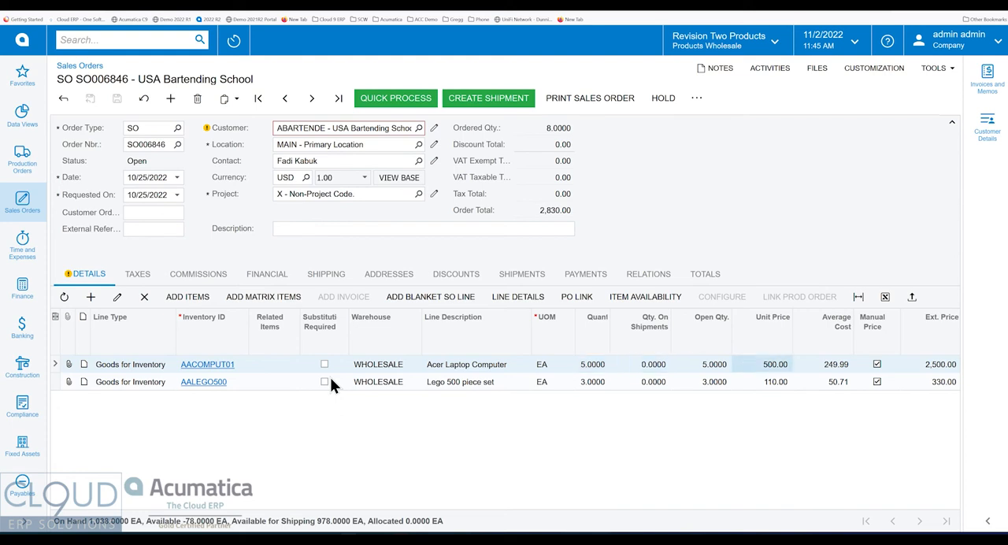
pyautogui.press('Right')
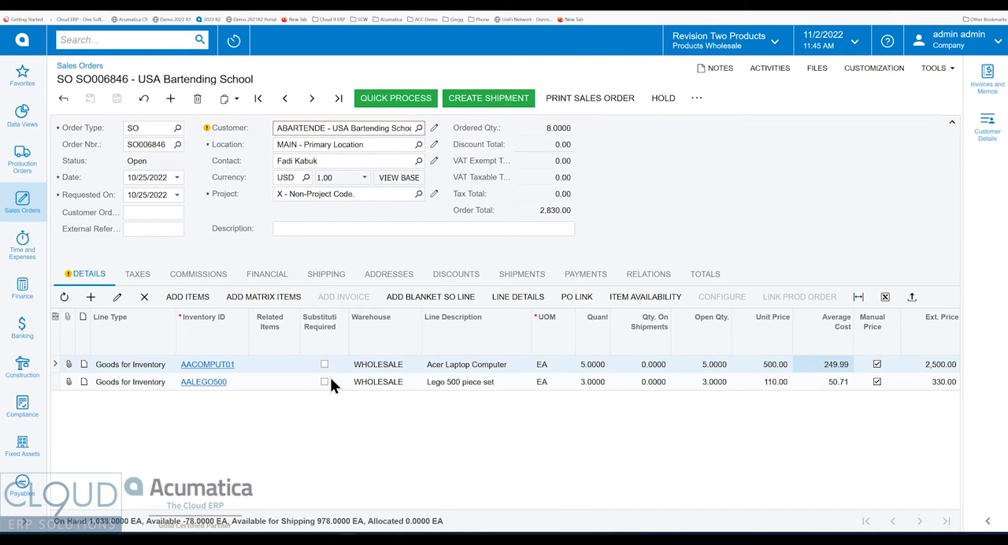
pyautogui.press('Right')
pyautogui.press('Right')
pyautogui.press('Right')
pyautogui.press('Right')
pyautogui.press('Right')
pyautogui.press('Home')
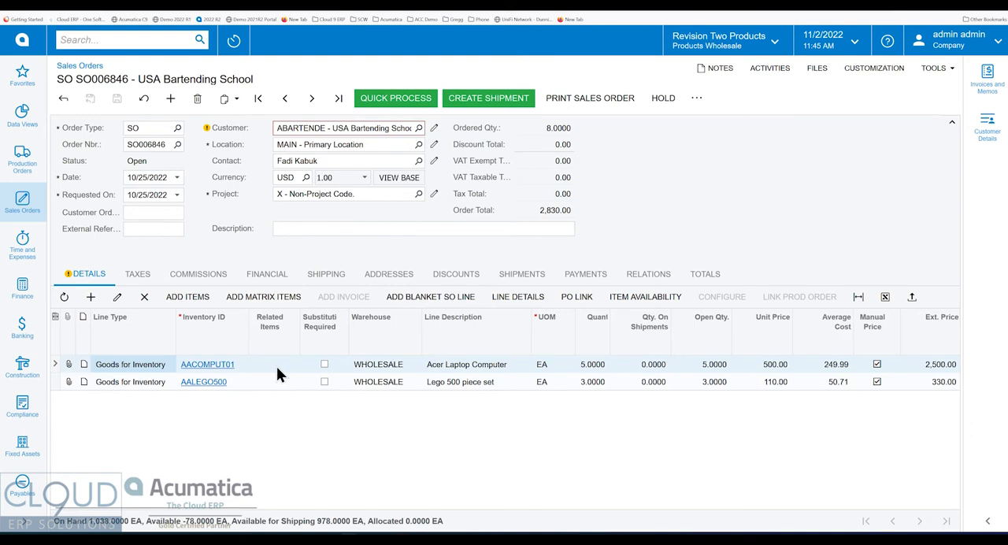
# Check the warehouse on both order lines.
pyautogui.click(399, 382)
pyautogui.click(400, 360)
pyautogui.click(396, 384)
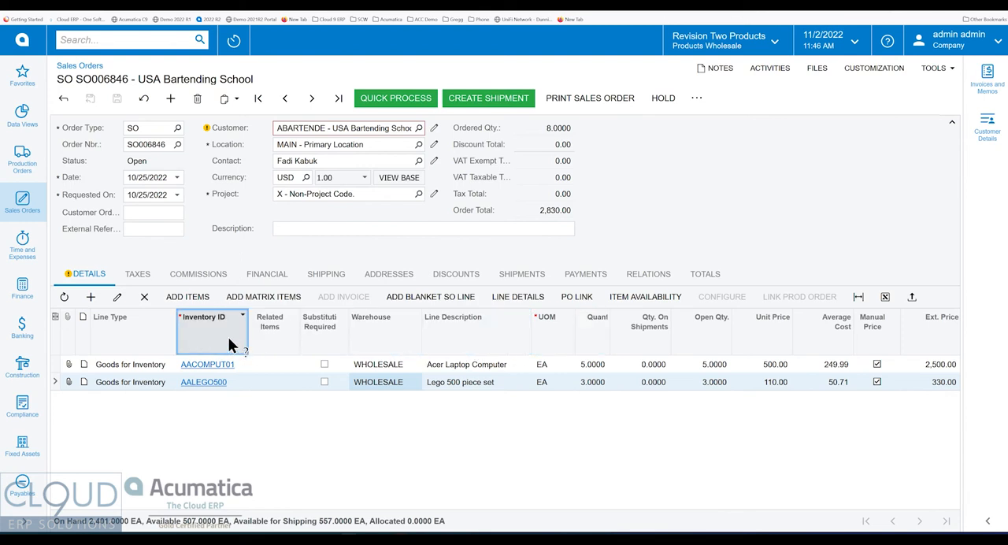
# Inspect the element properties of the Inventory ID column for its data class and data field, and close them.
pyautogui.click(152, 194)
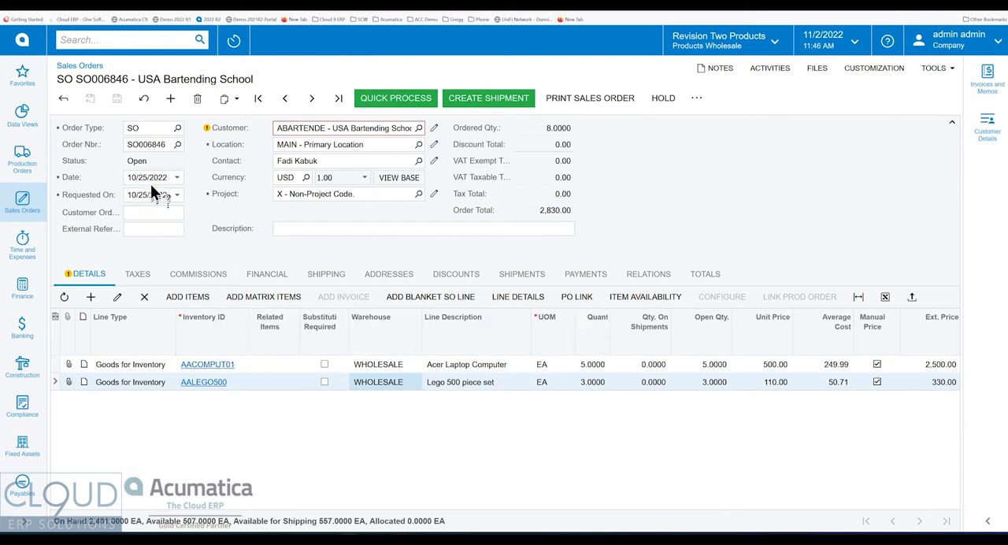
pyautogui.click(156, 176)
pyautogui.keyDown('ctrl'); pyautogui.keyDown('alt'); pyautogui.click(209, 326); pyautogui.keyUp('alt'); pyautogui.keyUp('ctrl')
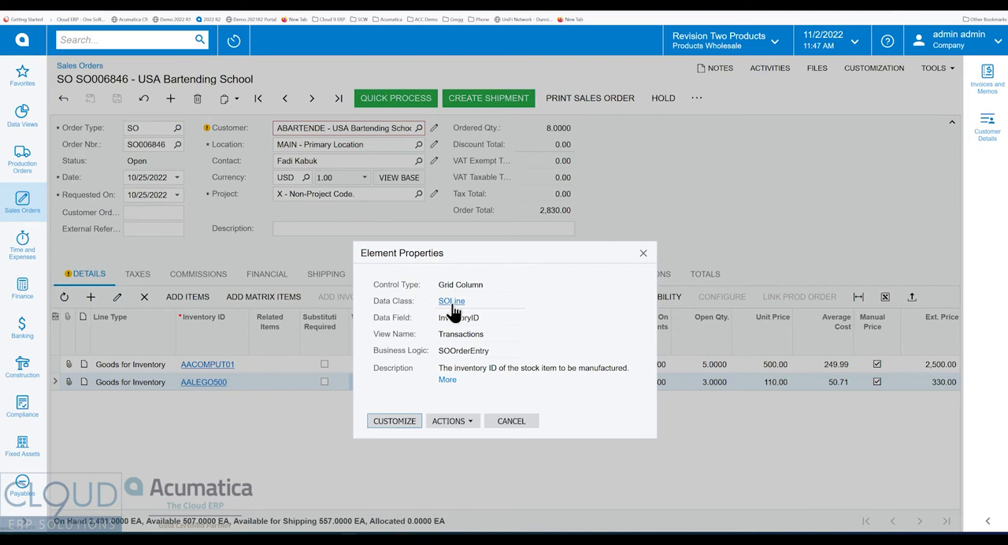
pyautogui.moveTo(463, 251); pyautogui.dragTo(219, 113)
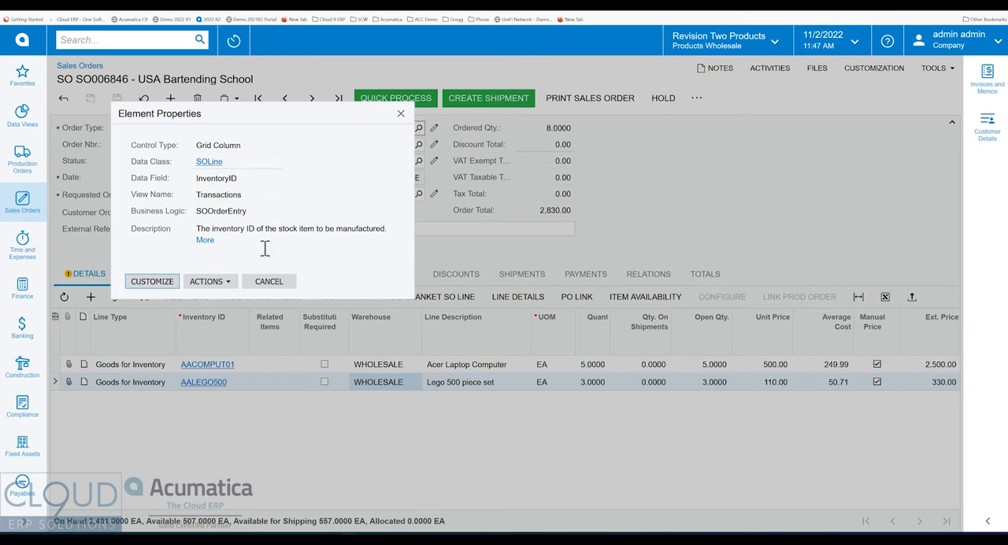
pyautogui.click(268, 283)
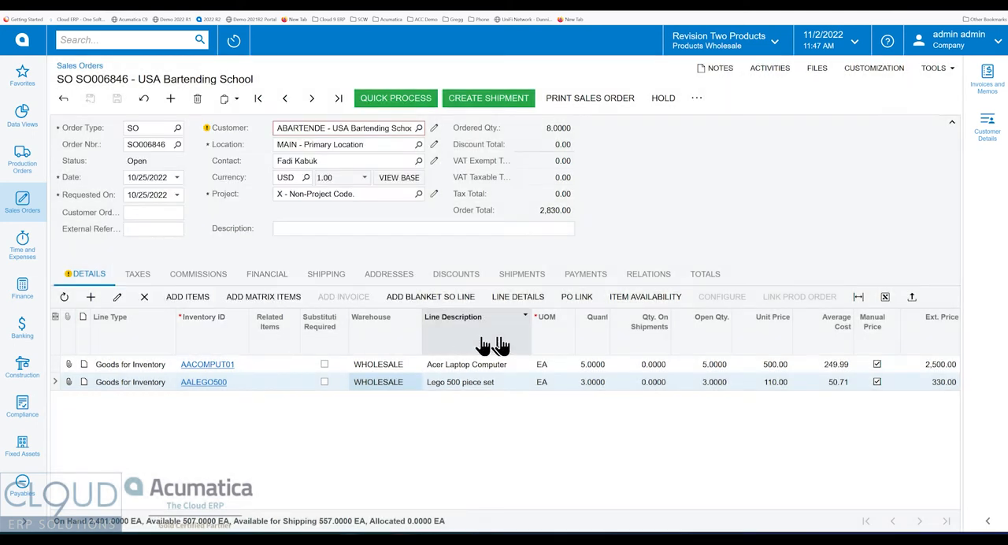
# Inspect the element properties of the line quantity column for its data field, and close them.
pyautogui.keyDown('ctrl'); pyautogui.keyDown('alt'); pyautogui.click(597, 336); pyautogui.keyUp('alt'); pyautogui.keyUp('ctrl')
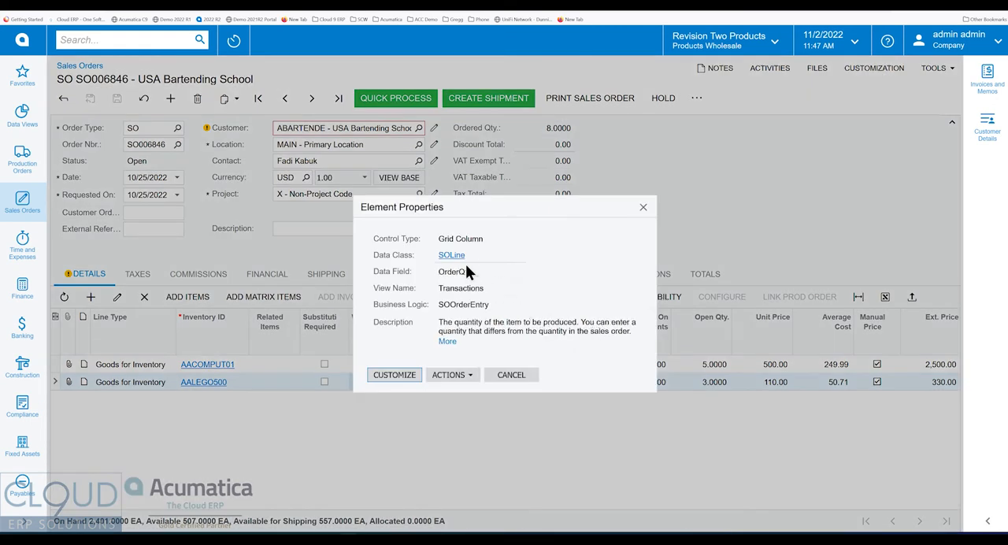
pyautogui.doubleClick(445, 272)
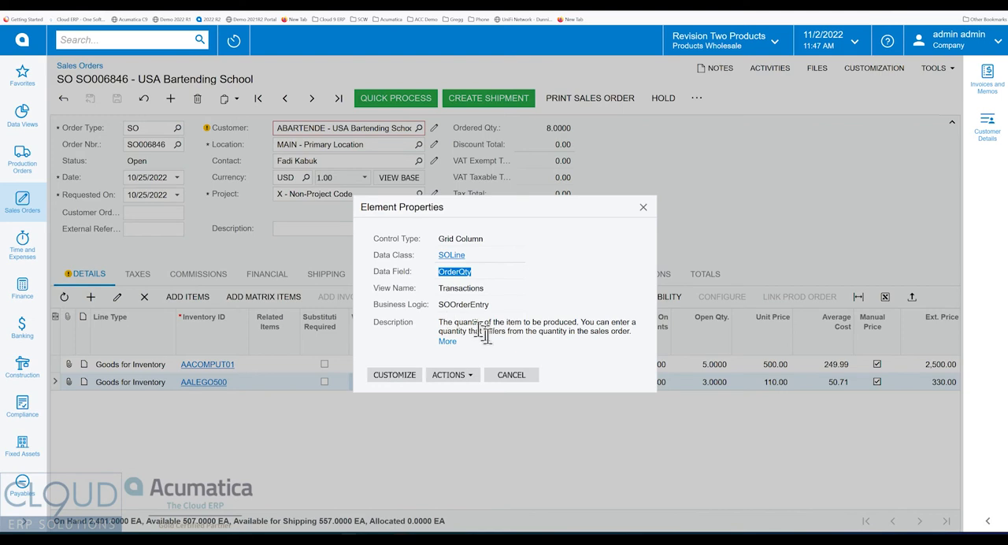
pyautogui.click(511, 375)
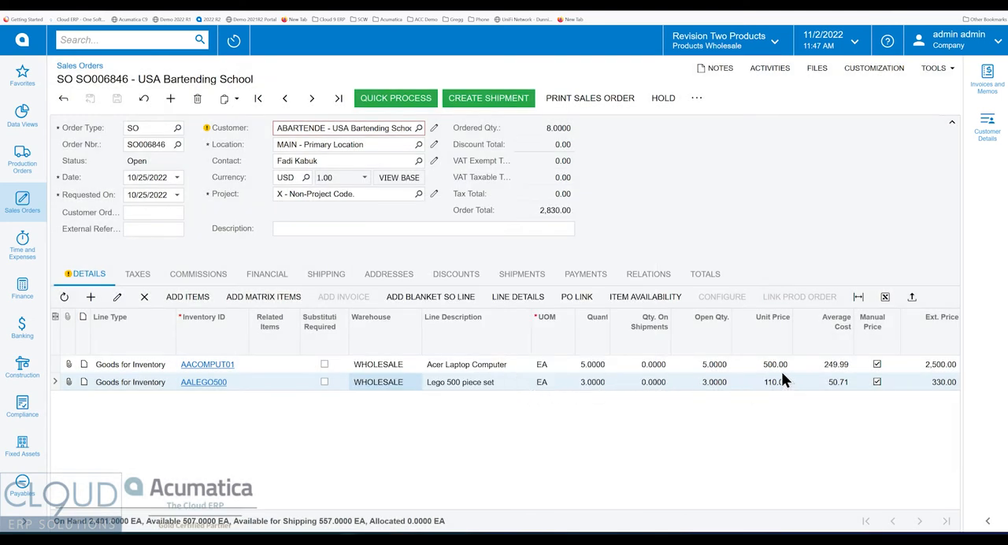
# Inspect the element properties of the Unit Price and Average Cost columns, closing them after each check.
pyautogui.keyDown('ctrl'); pyautogui.keyDown('alt'); pyautogui.click(765, 345); pyautogui.keyUp('alt'); pyautogui.keyUp('ctrl')
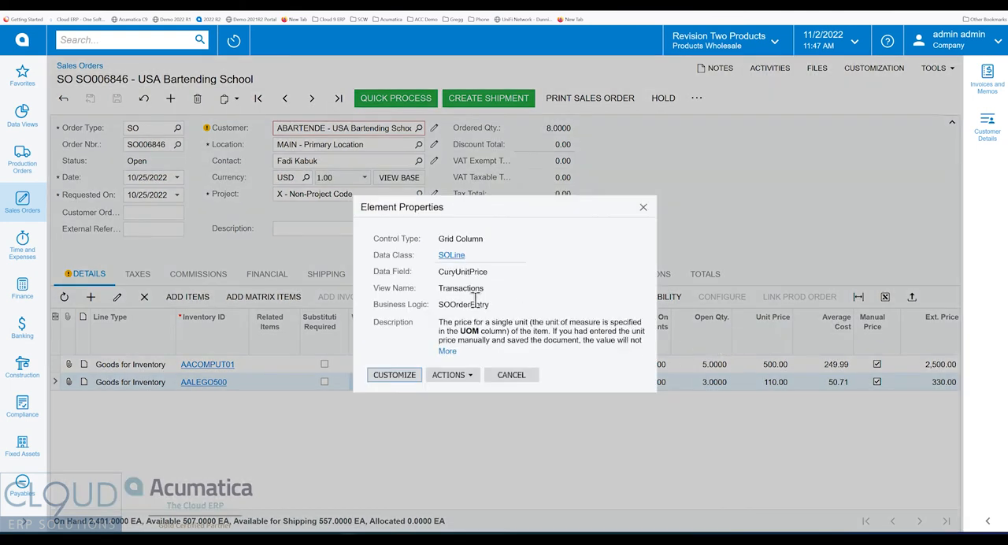
pyautogui.click(511, 376)
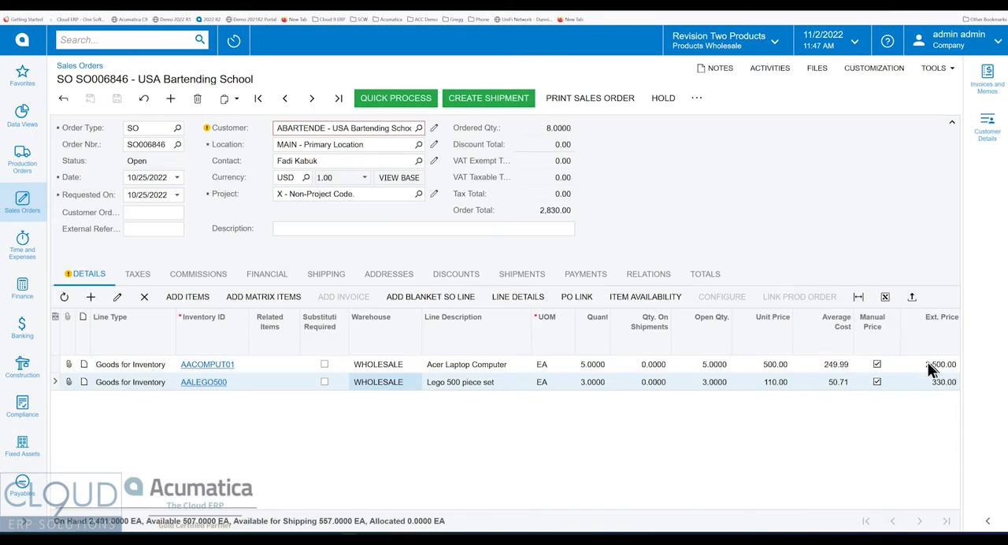
pyautogui.keyDown('ctrl'); pyautogui.keyDown('alt'); pyautogui.click(824, 338); pyautogui.keyUp('alt'); pyautogui.keyUp('ctrl')
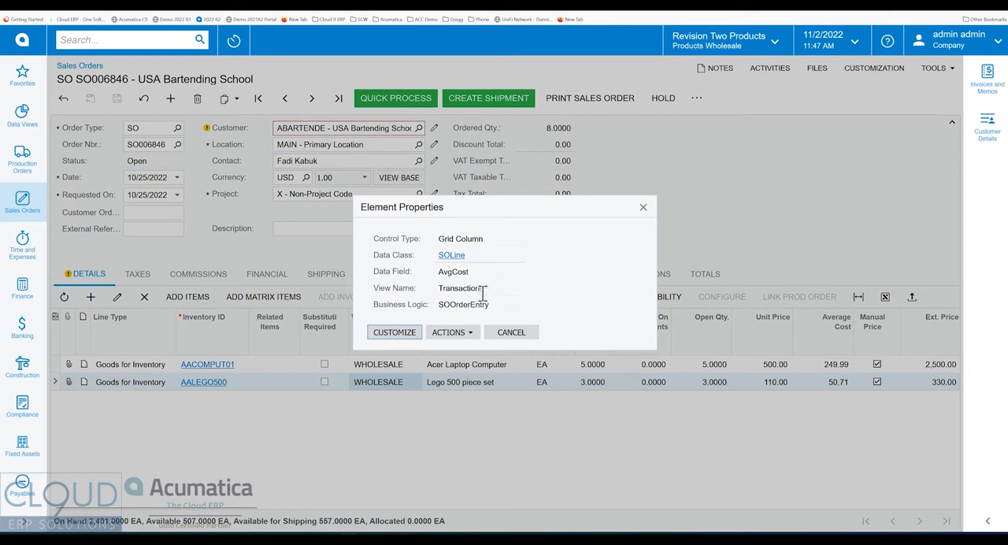
pyautogui.click(528, 333)
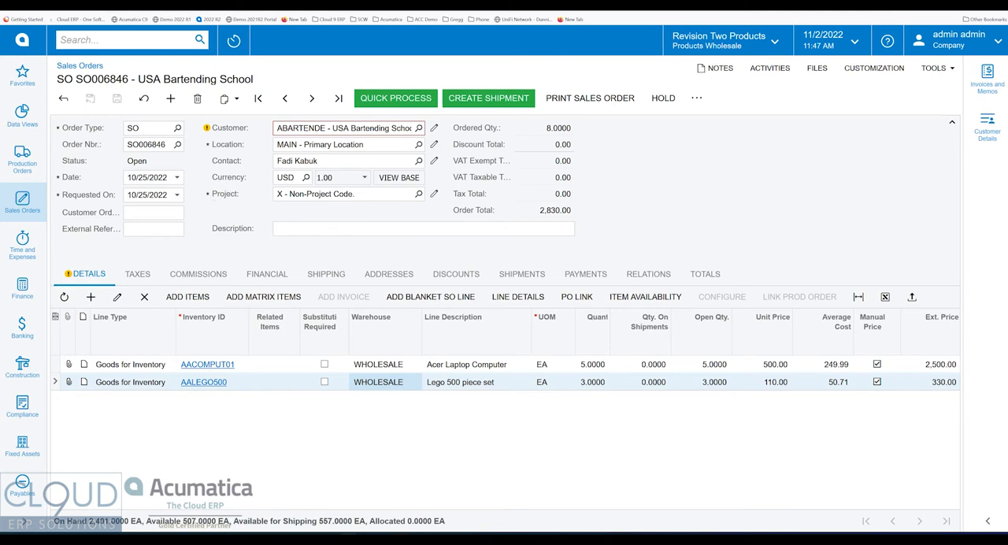
# Search the site for "generic inq" and open the Generic Inquiry screen.
pyautogui.click(97, 40)
pyautogui.write('generic inq')
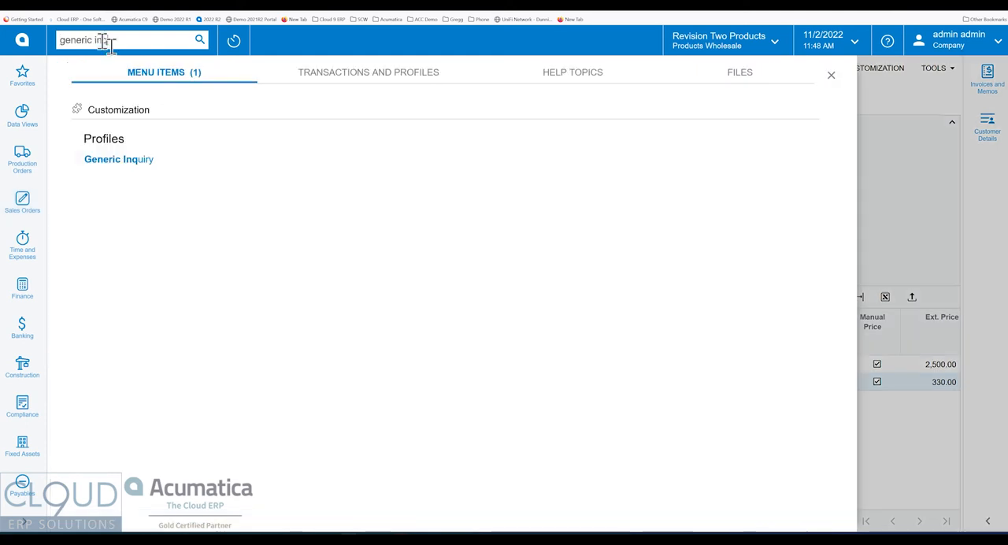
pyautogui.click(139, 161)
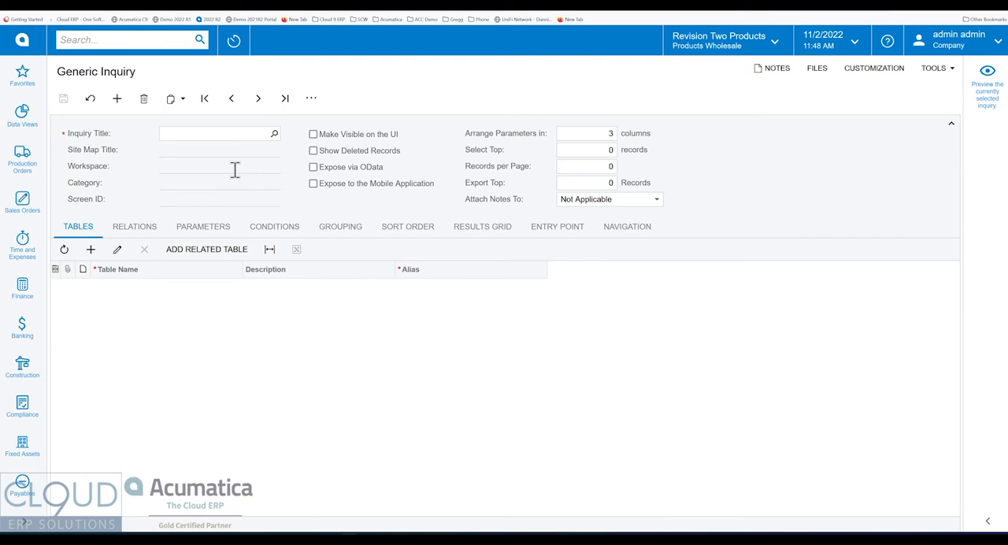
# Enter SalesOrderHistory as the inquiry title of the new generic inquiry.
pyautogui.click(246, 134)
pyautogui.write('SalesO')
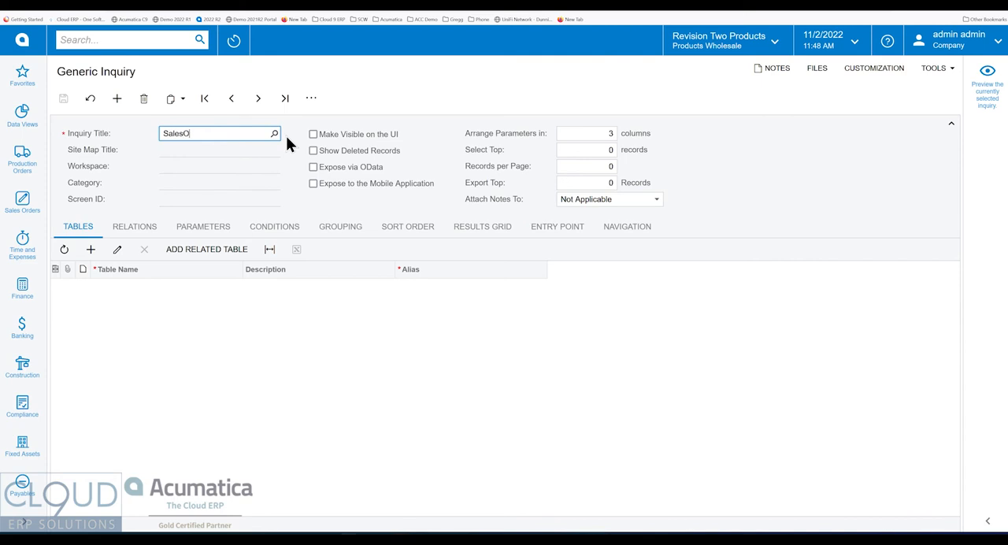
pyautogui.write('rderHistory')
# Switch back to the open sales order and review the Sales Orders workspace and list, returning to the new inquiry.
pyautogui.click(101, 4)
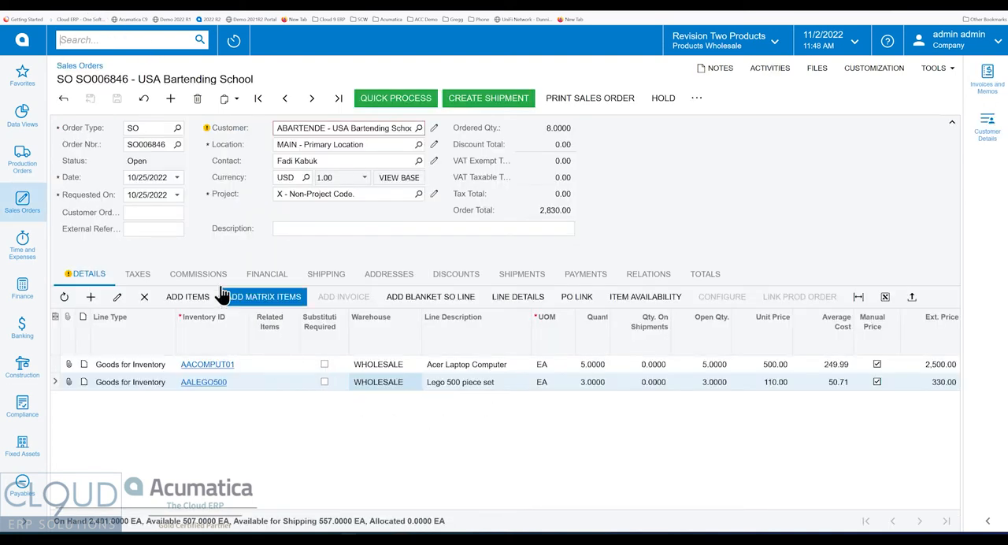
pyautogui.click(22, 203)
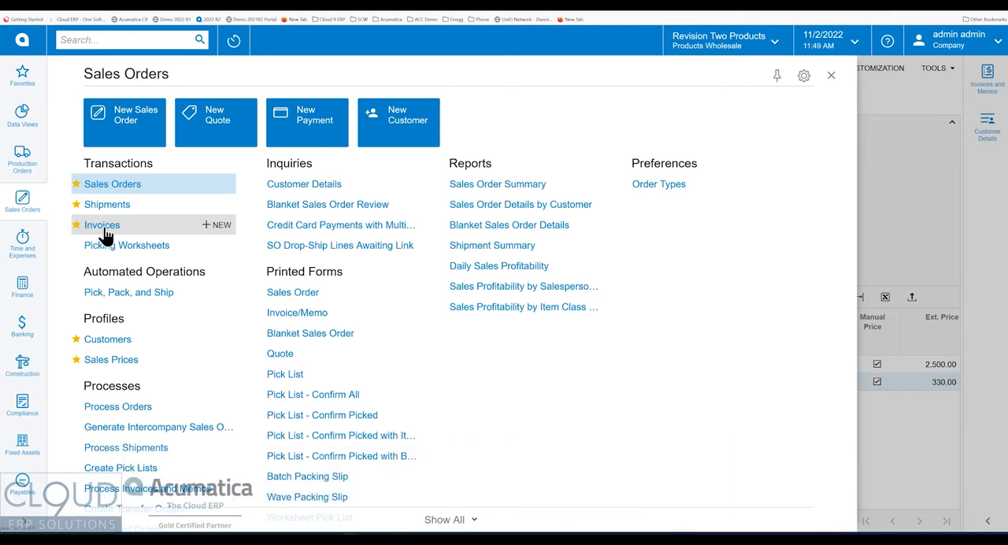
pyautogui.click(147, 189)
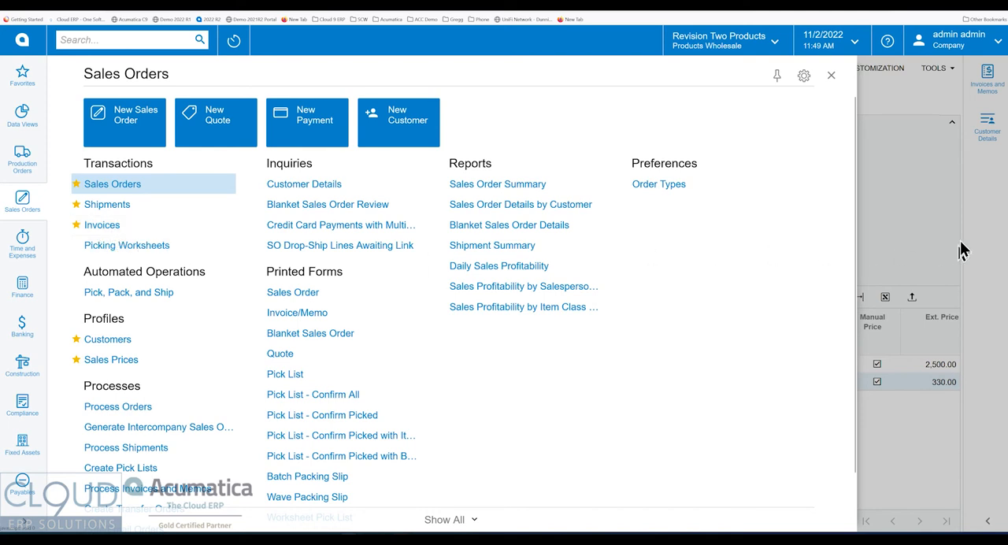
pyautogui.click(914, 221)
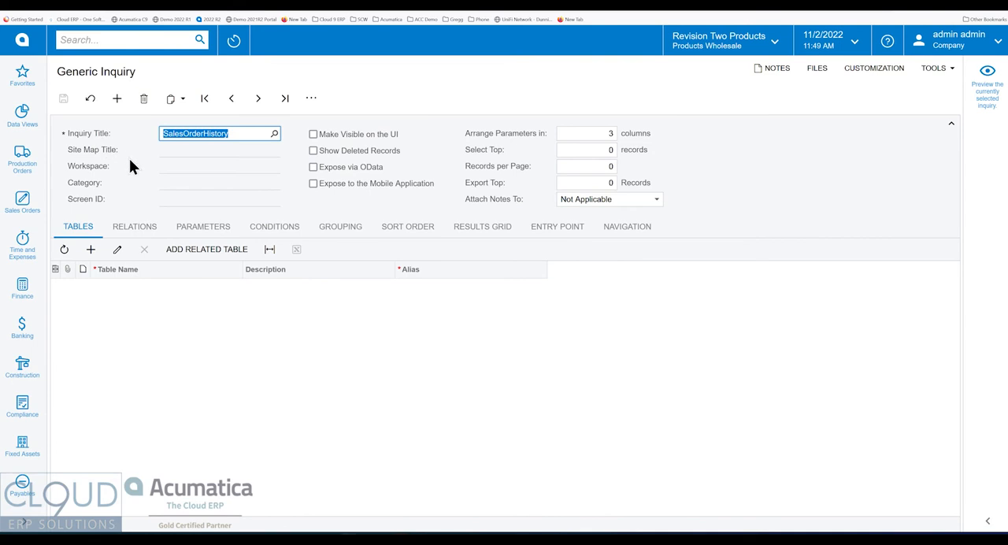
# Make the inquiry visible on the UI and set its site map title to Sales Order History.
pyautogui.click(316, 133)
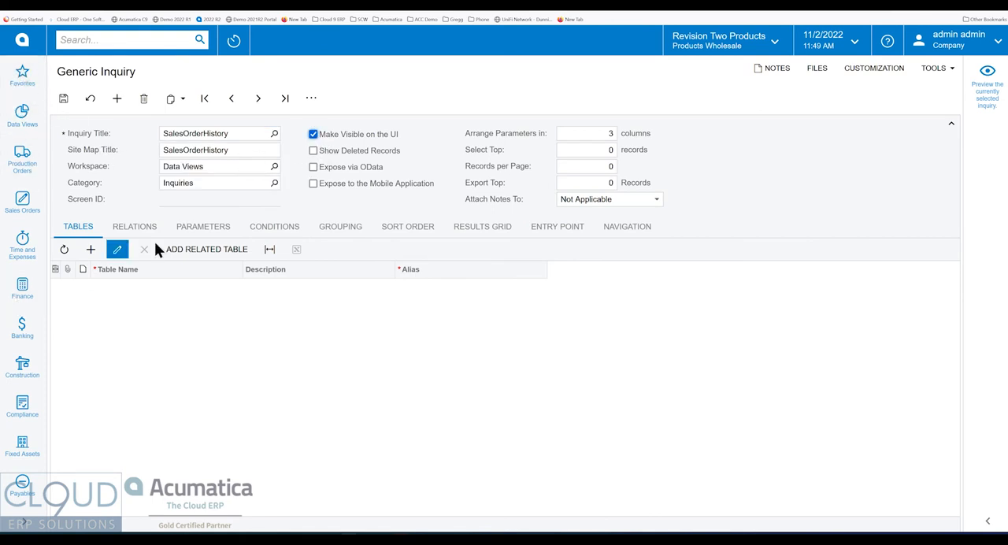
pyautogui.click(186, 151)
pyautogui.click(186, 150)
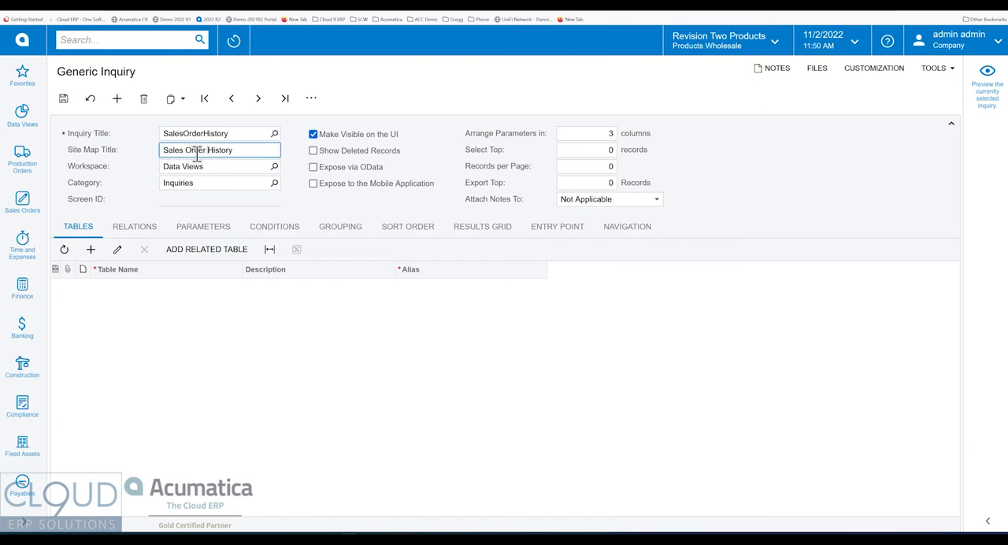
pyautogui.press('Tab')
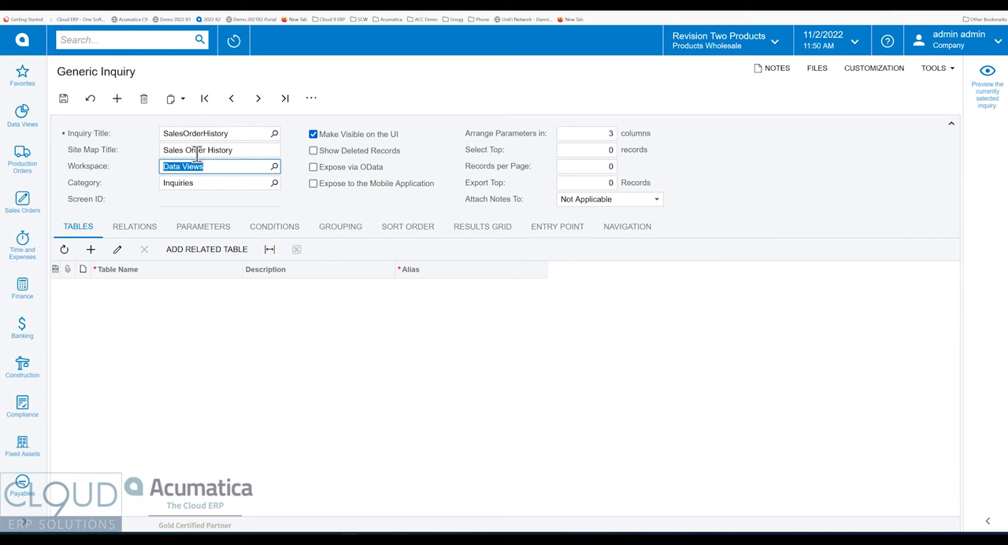
# Assign the inquiry to the Sales Orders workspace and save it.
pyautogui.click(274, 166)
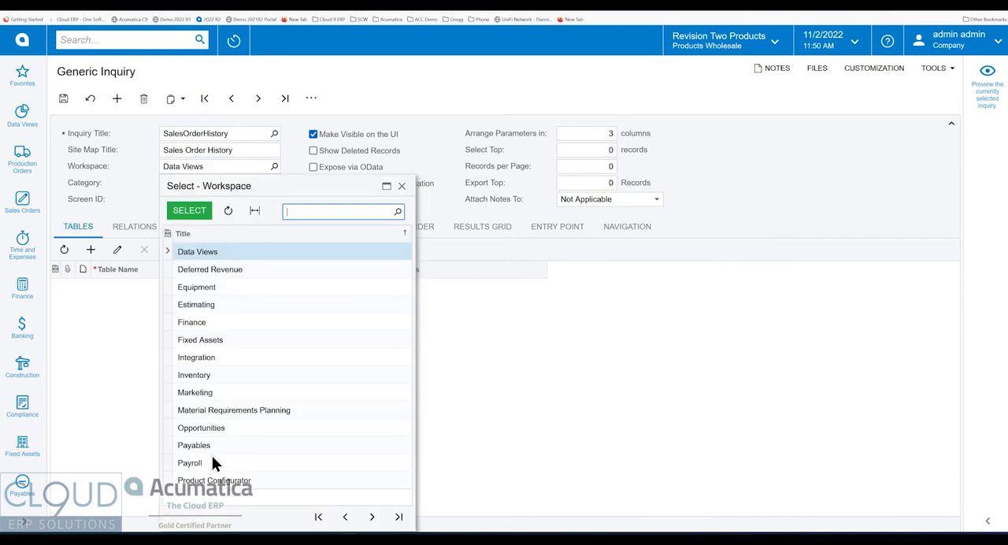
pyautogui.write('sales')
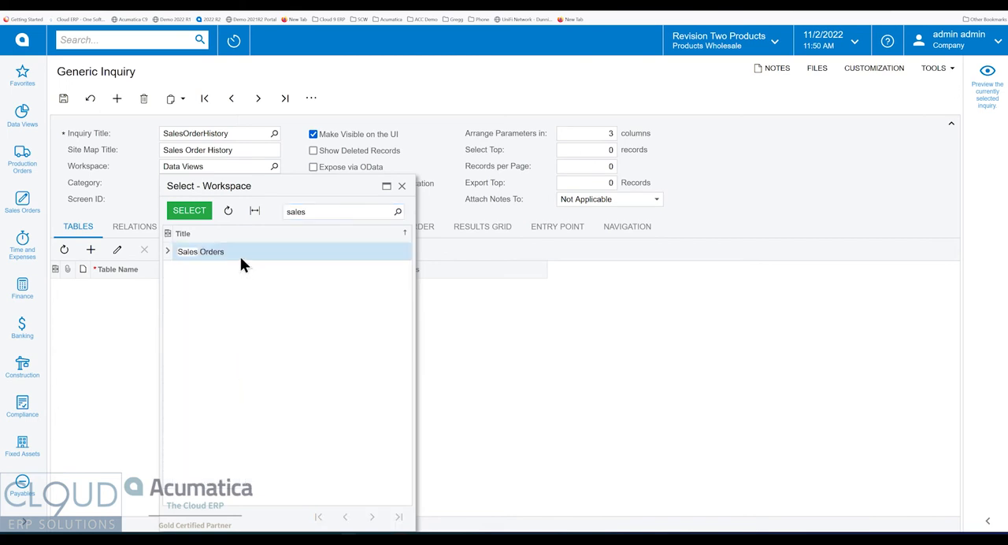
pyautogui.doubleClick(240, 254)
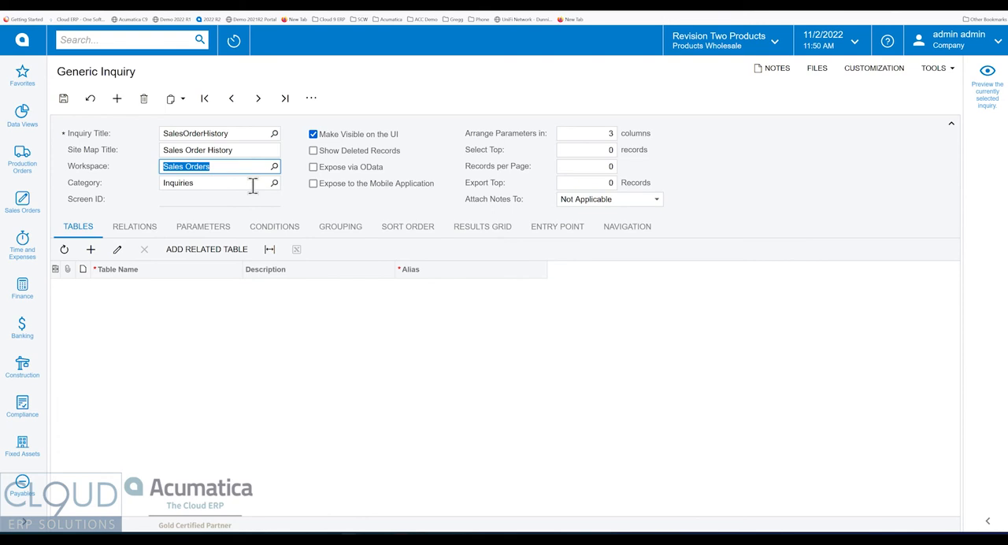
pyautogui.hotkey('ctrl', 's')
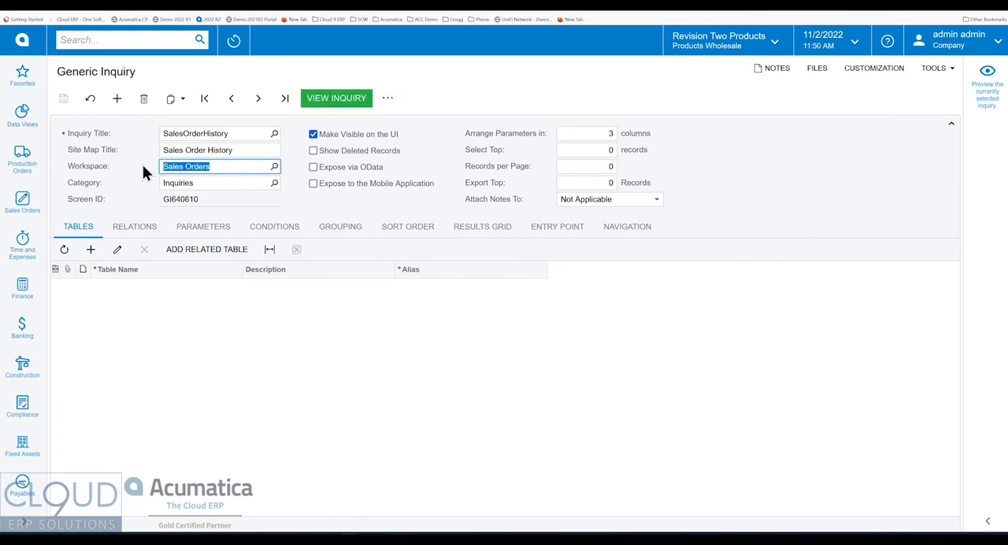
# Add the Sales Order Line table PX.Objects.SO.SOLine to the inquiry's tables, finding it by searching for soli.
pyautogui.click(91, 251)
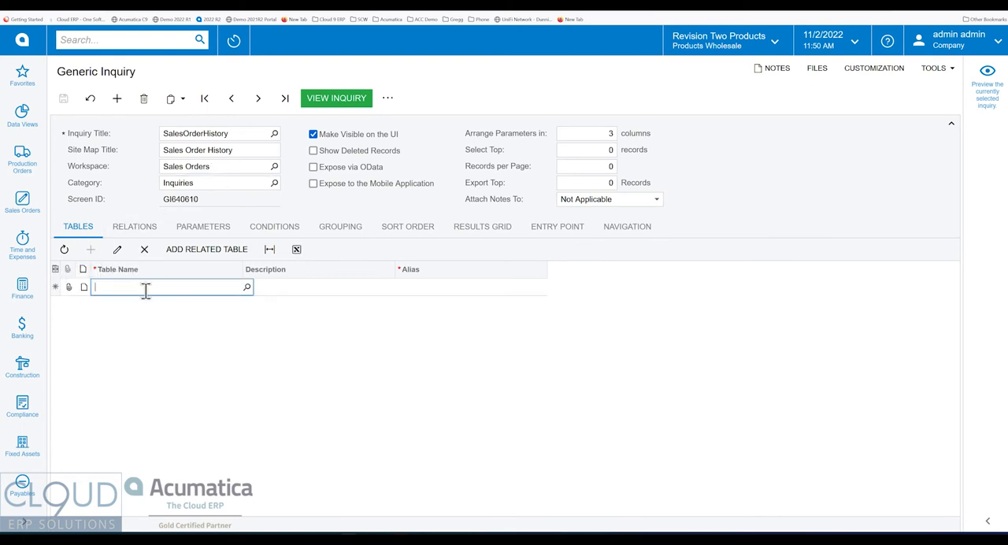
pyautogui.click(246, 288)
pyautogui.write('soli')
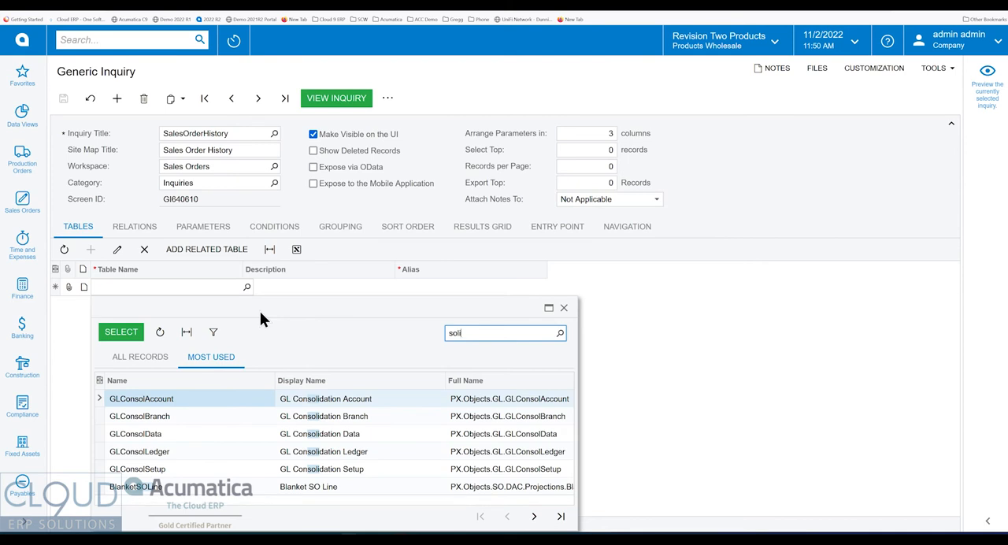
pyautogui.click(535, 518)
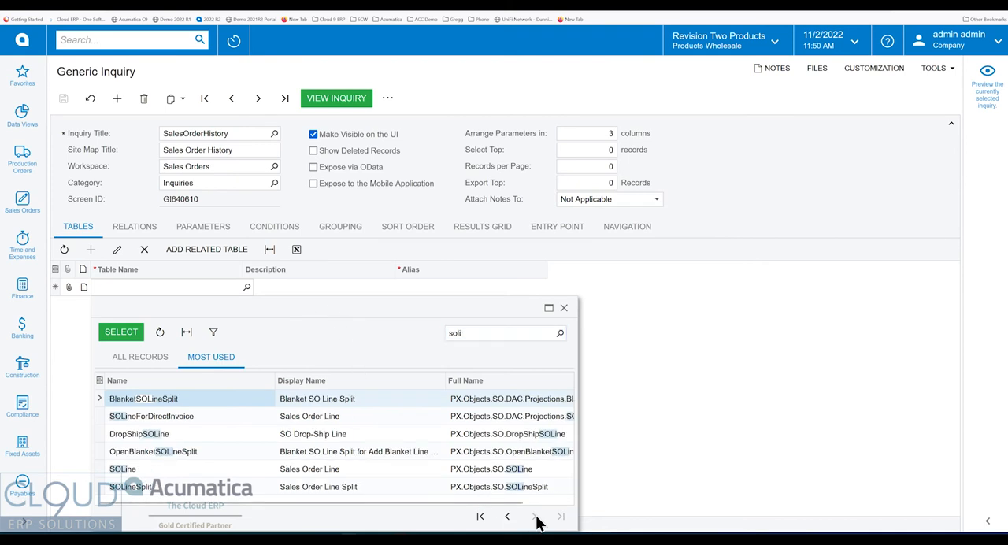
pyautogui.click(301, 468)
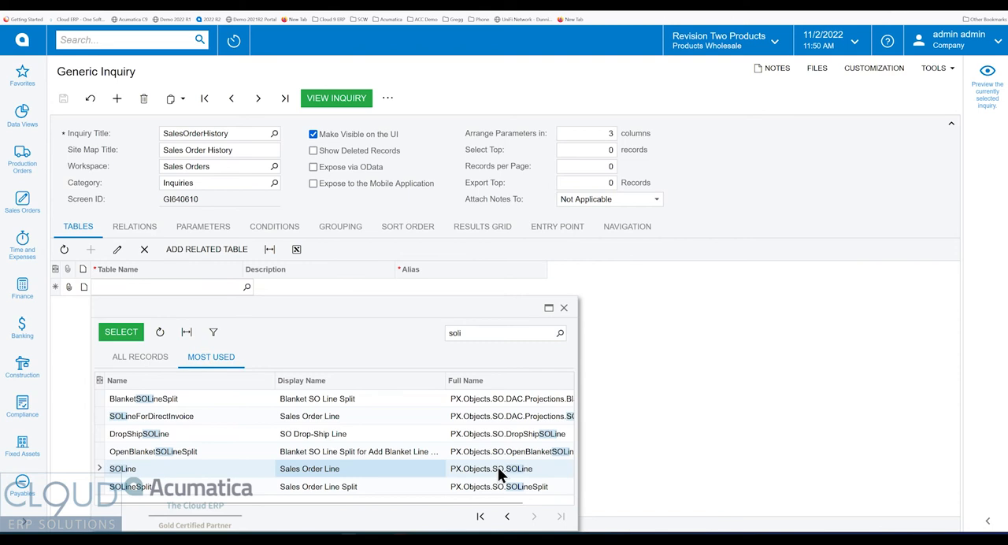
pyautogui.click(507, 515)
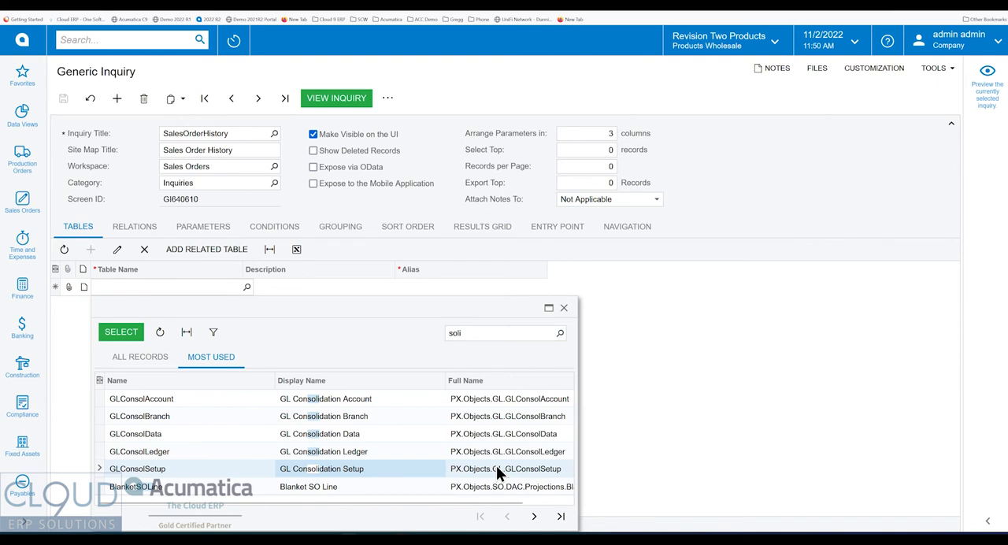
pyautogui.click(534, 516)
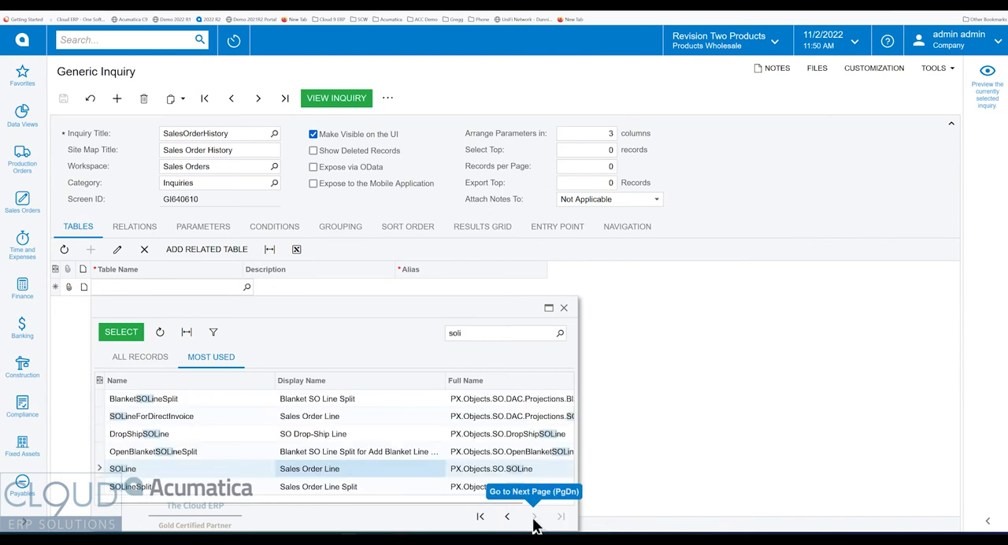
pyautogui.click(497, 468)
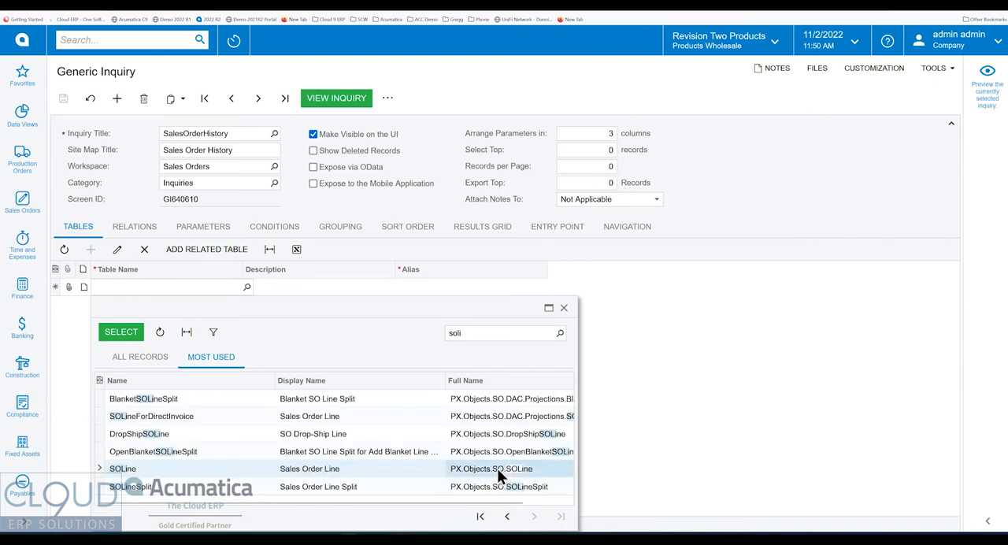
pyautogui.doubleClick(346, 469)
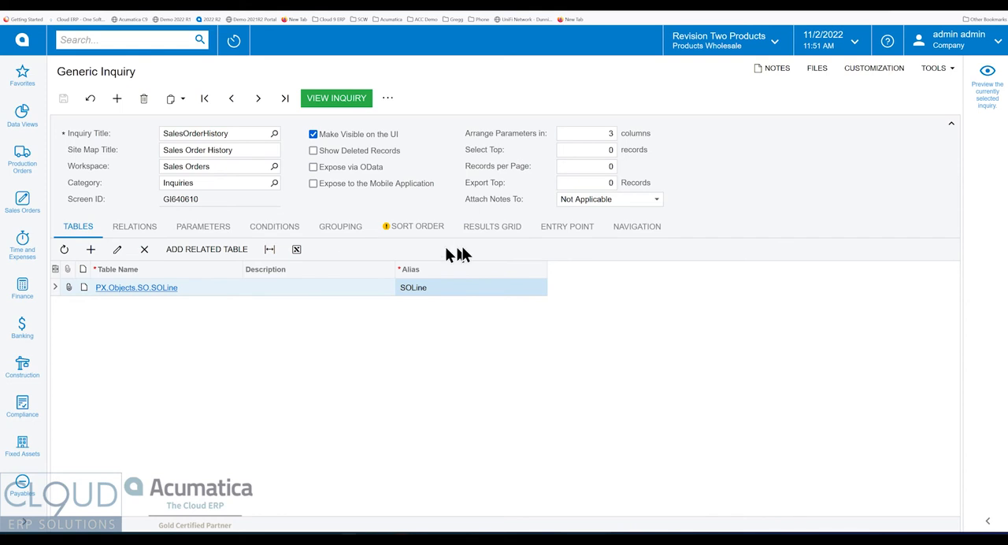
# Add a results grid row with SOLine as its object and InventoryID as its data field.
pyautogui.click(510, 234)
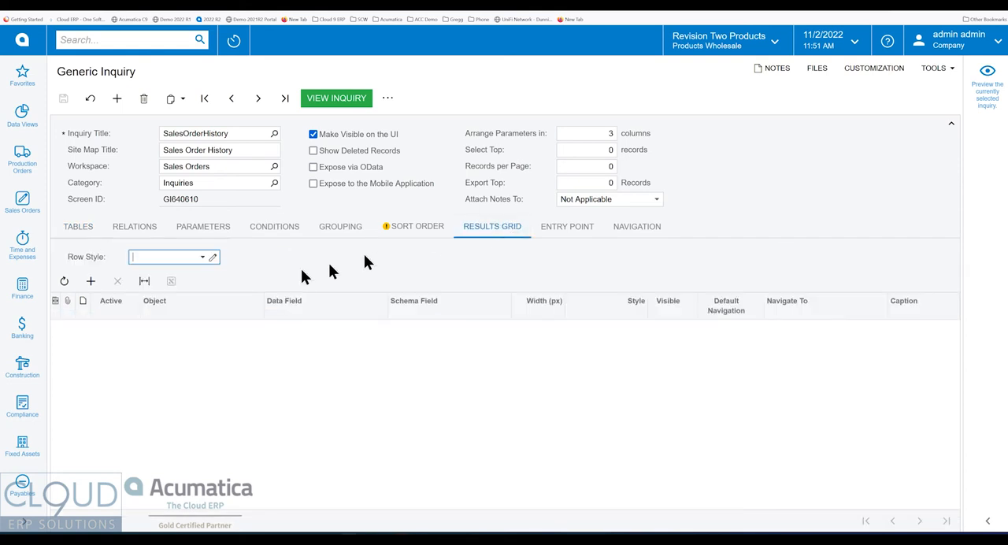
pyautogui.click(91, 282)
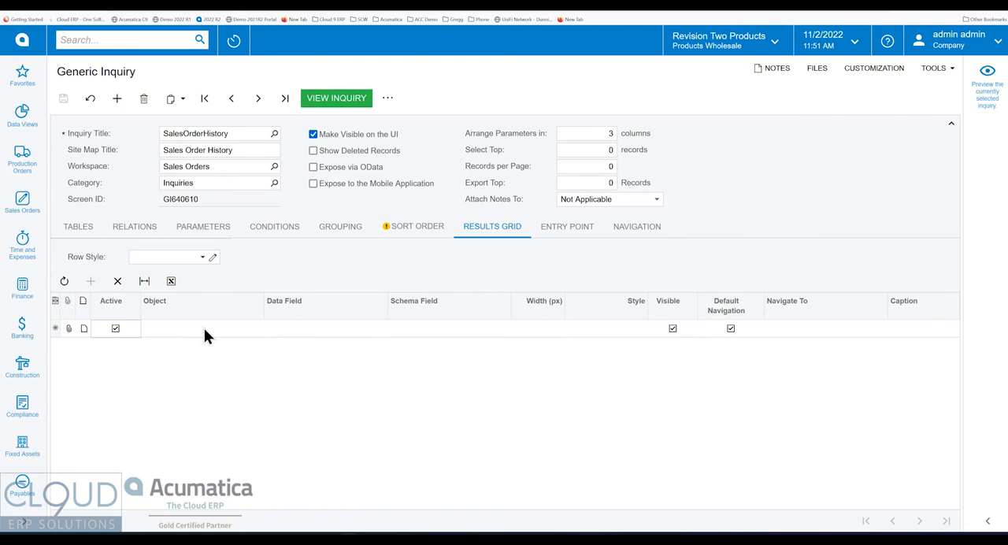
pyautogui.click(207, 329)
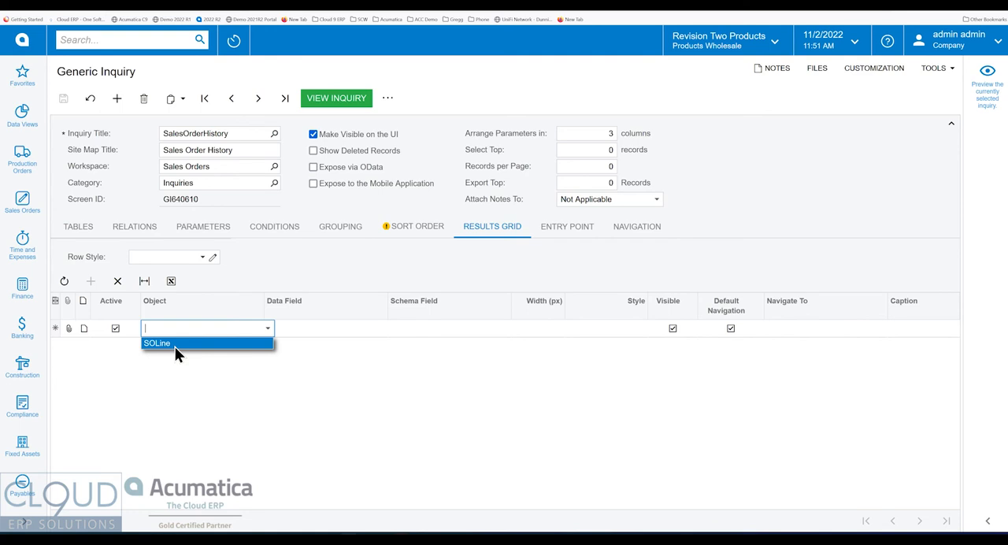
pyautogui.click(175, 345)
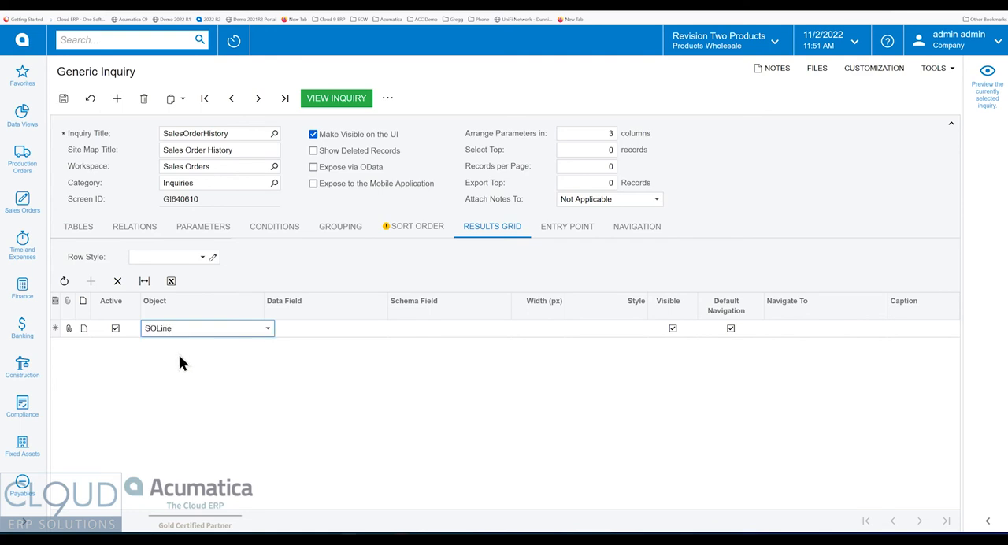
pyautogui.click(309, 330)
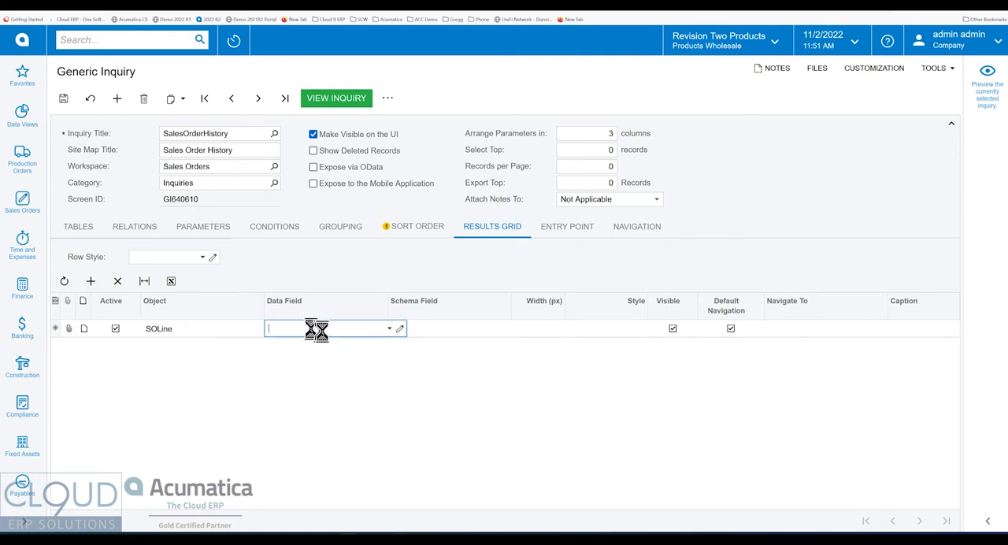
pyautogui.click(389, 328)
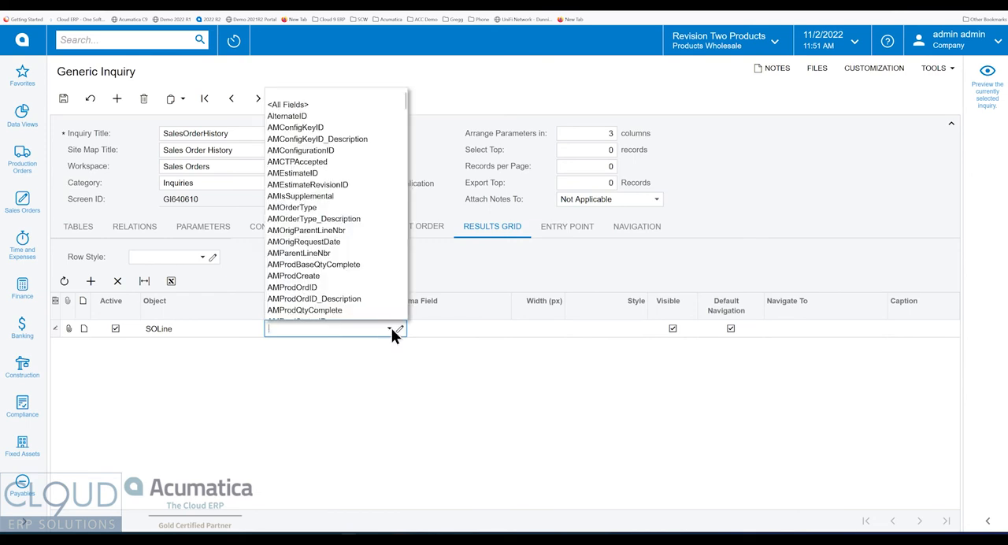
pyautogui.write('inv')
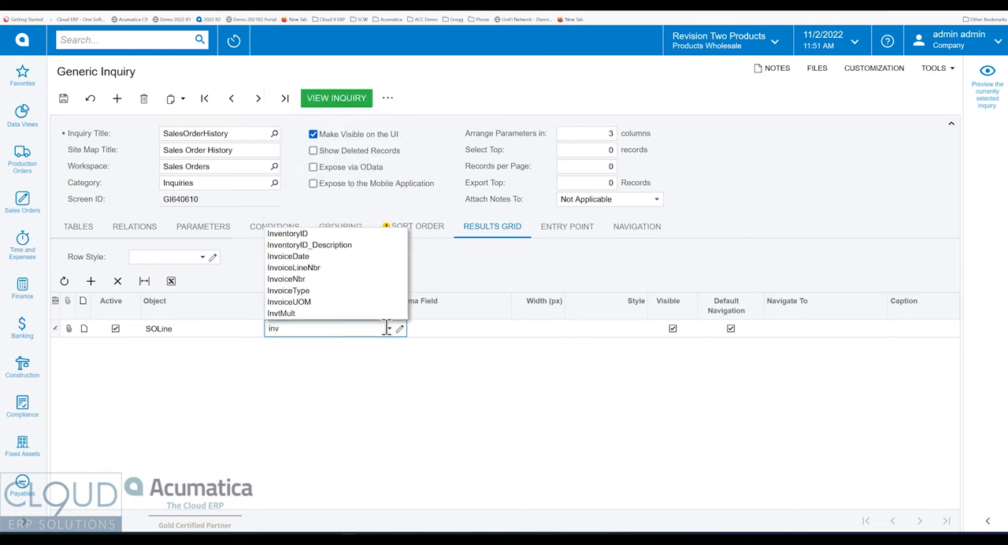
pyautogui.write('e')
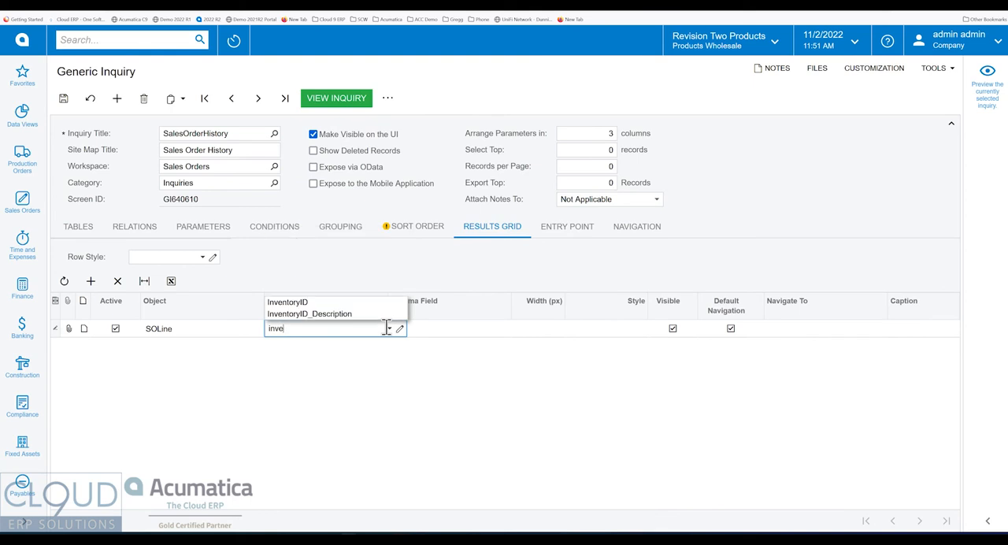
pyautogui.click(303, 304)
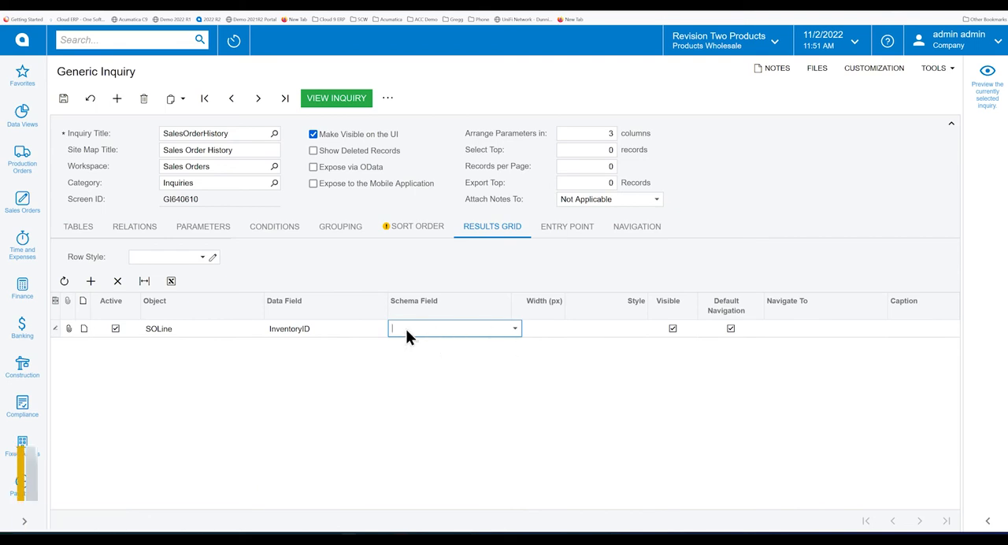
# Set the InventoryID row's caption to Item and add another SOLine row below it.
pyautogui.press('Tab')
pyautogui.press('Tab')
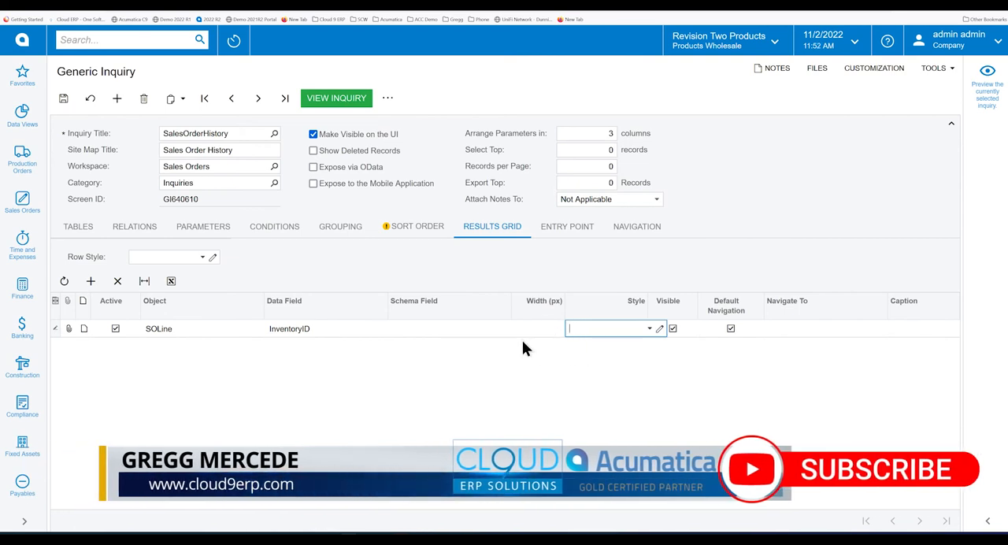
pyautogui.press('Tab')
pyautogui.press('Tab')
pyautogui.press('Tab')
pyautogui.press('Tab')
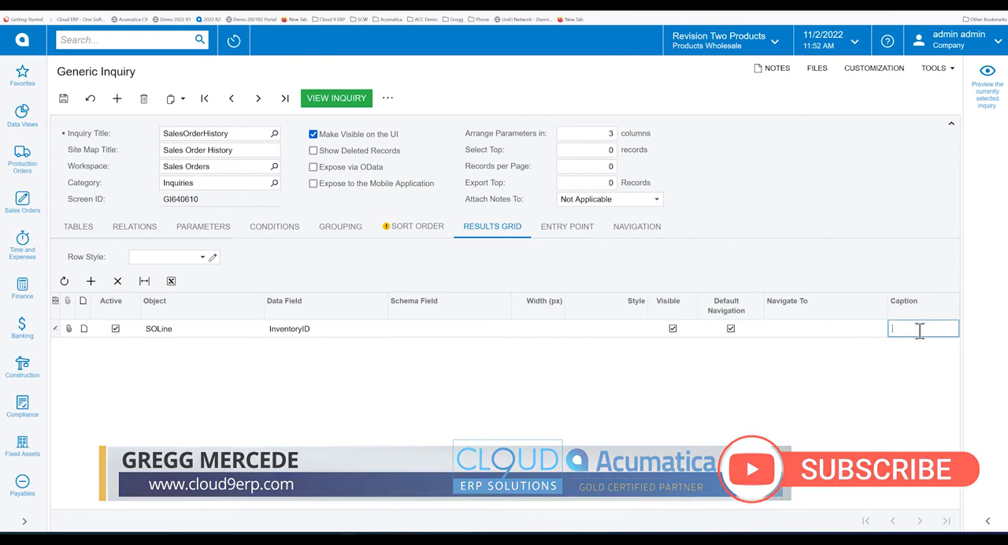
pyautogui.write('Item')
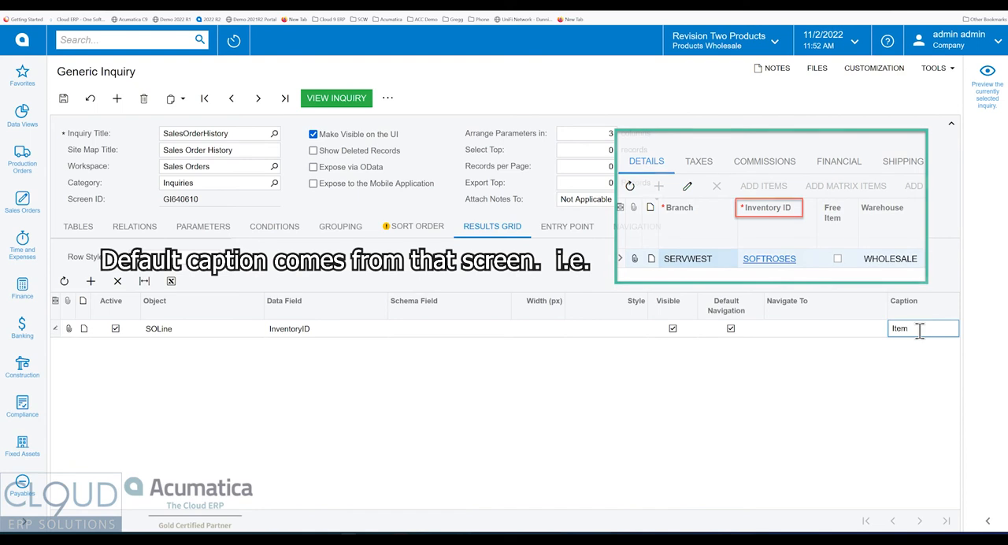
pyautogui.press('Tab')
pyautogui.press('Tab')
pyautogui.press('Tab')
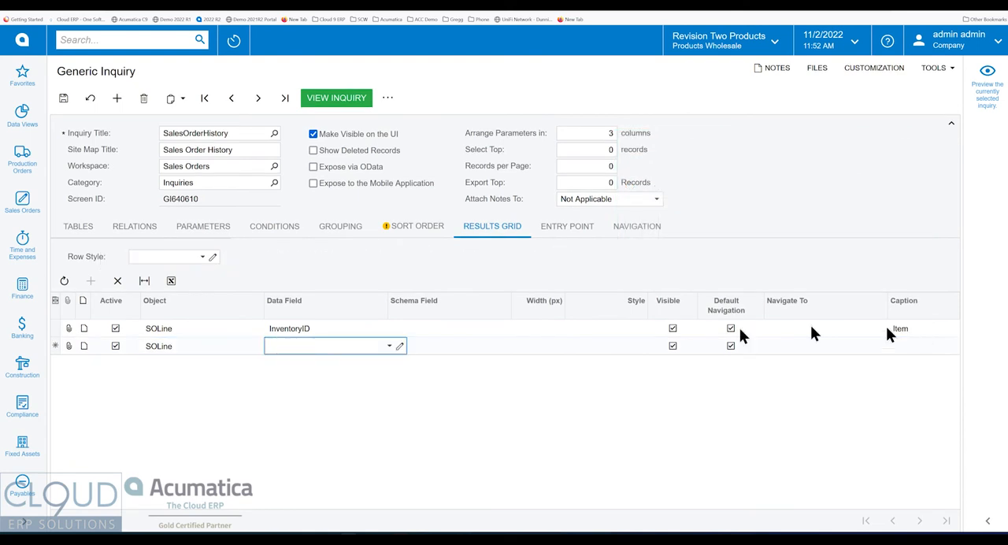
# Search the new row's data fields for desc and inspect the element properties of the sales order's Line Description column.
pyautogui.click(389, 346)
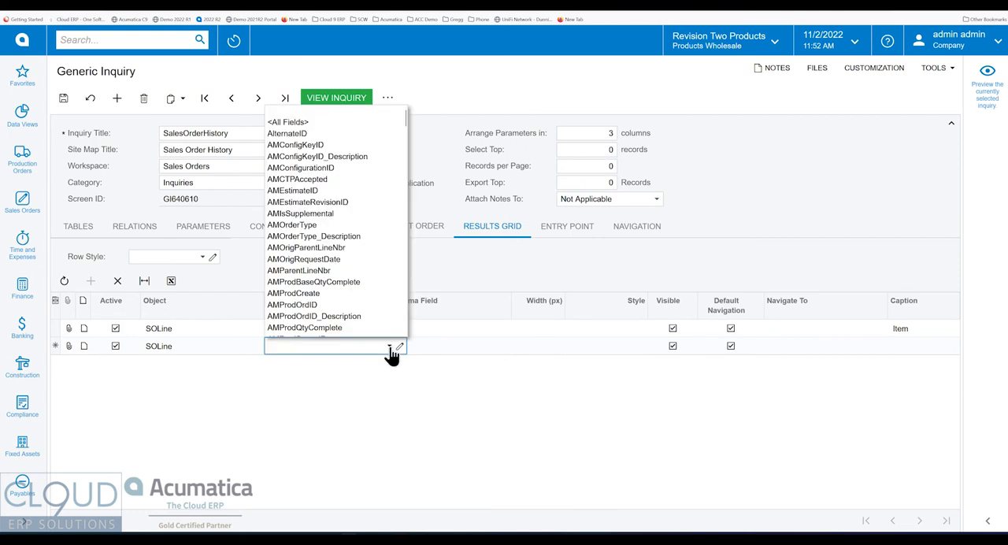
pyautogui.write('desc')
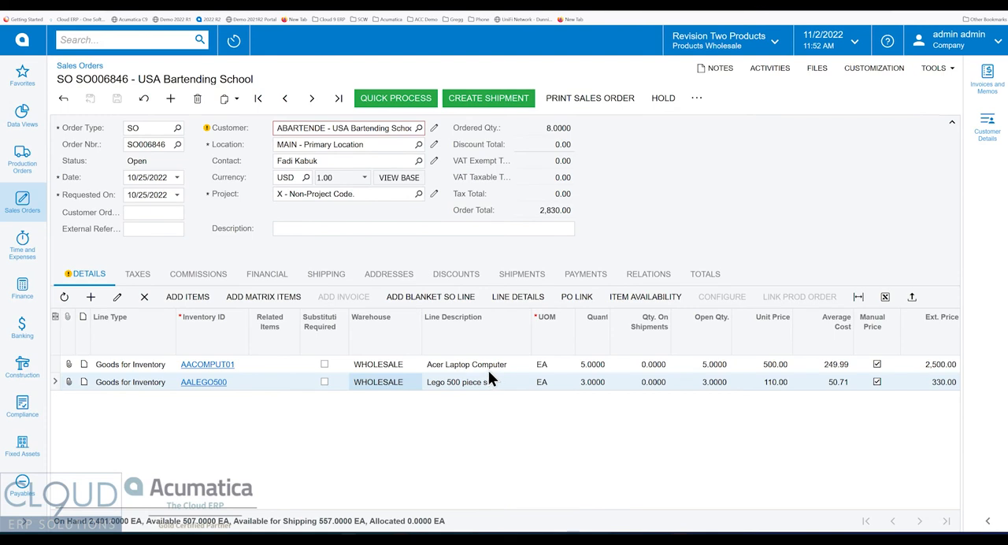
pyautogui.keyDown('ctrl'); pyautogui.keyDown('alt'); pyautogui.click(476, 323); pyautogui.keyUp('alt'); pyautogui.keyUp('ctrl')
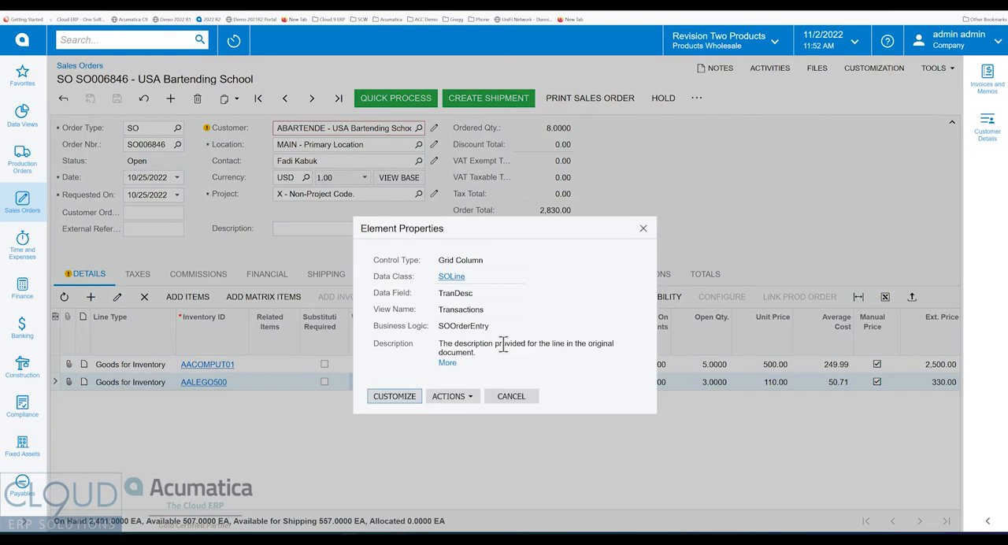
pyautogui.moveTo(489, 222); pyautogui.dragTo(713, 146)
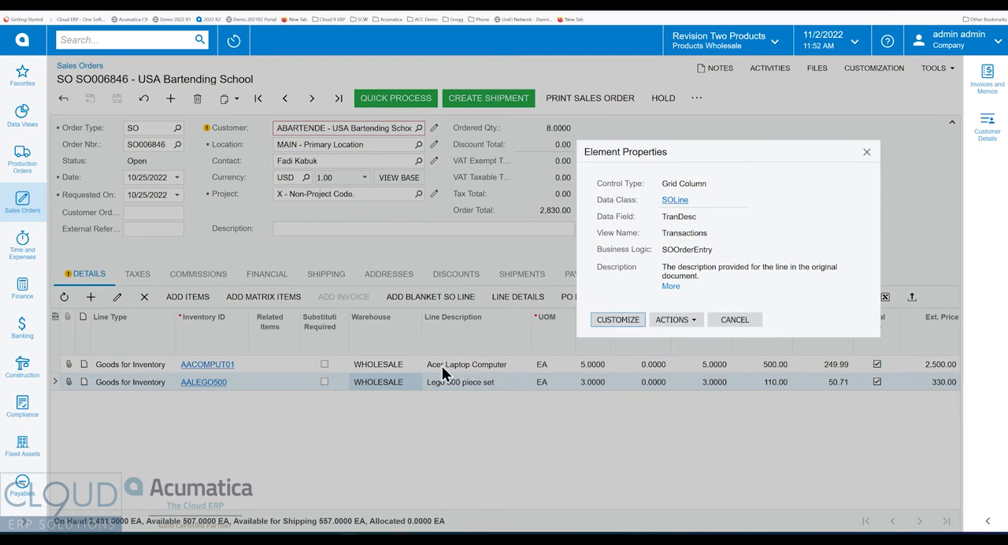
pyautogui.click(733, 321)
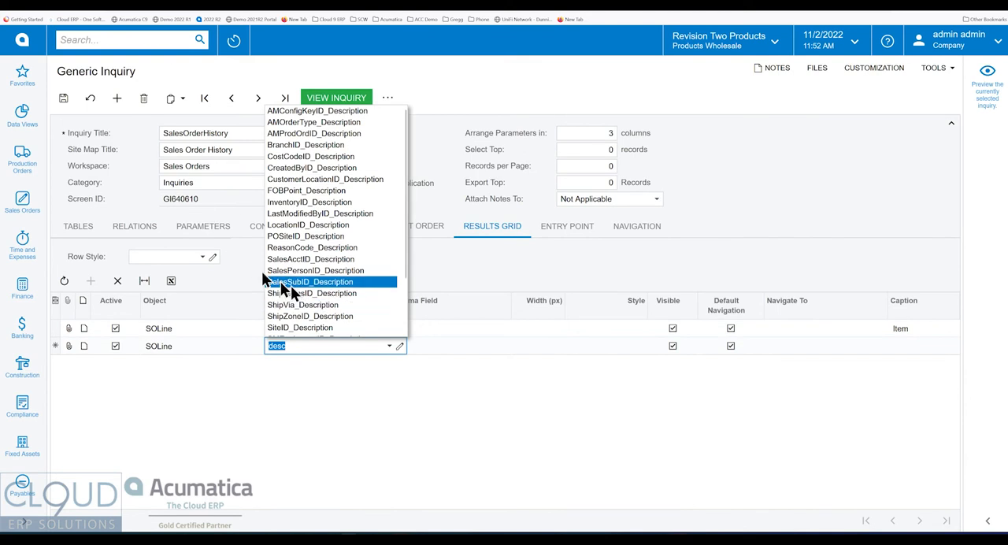
# Set the second results grid row's data field to TranDesc and add another SOLine row.
pyautogui.write('tran')
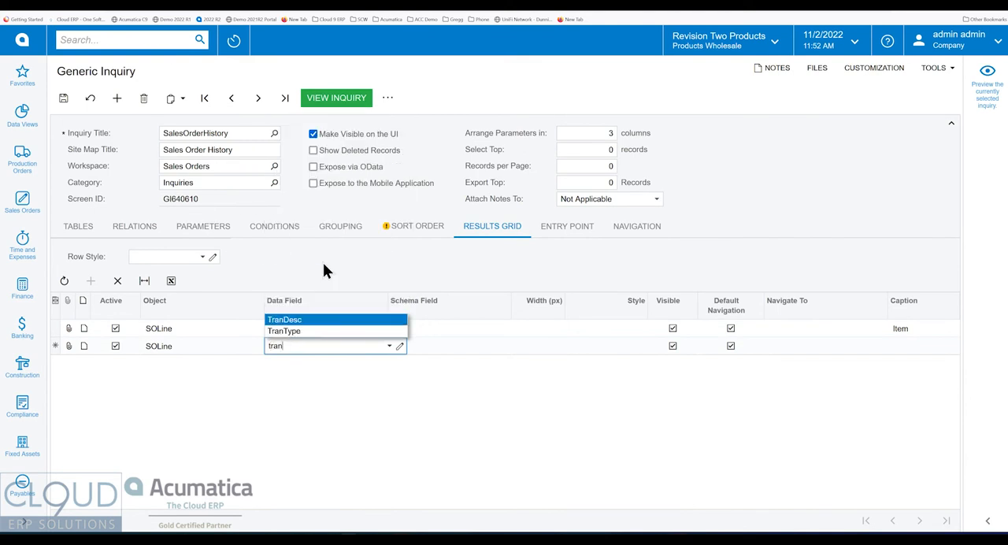
pyautogui.click(309, 321)
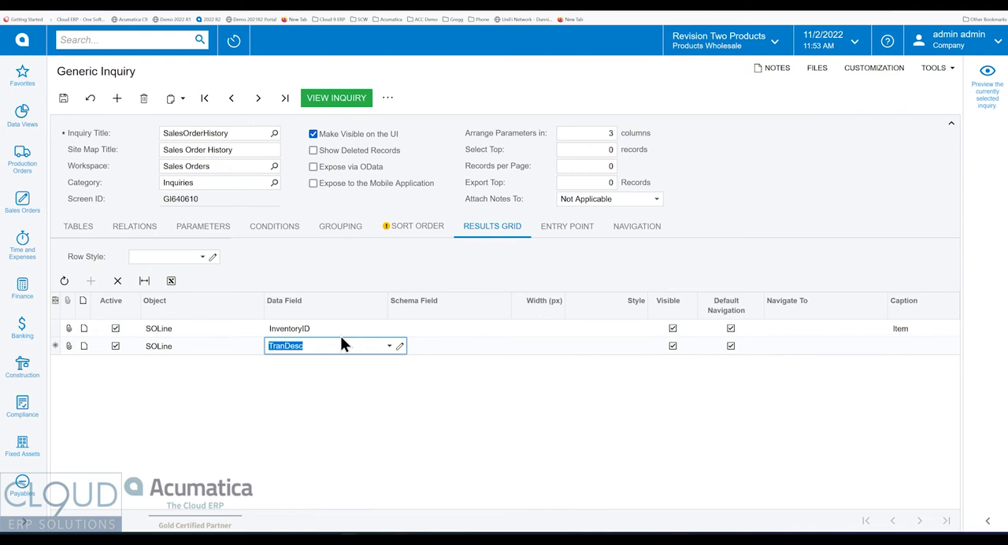
pyautogui.press('Tab')
pyautogui.press('Tab')
pyautogui.press('Tab')
pyautogui.press('Tab')
pyautogui.press('Tab')
pyautogui.press('Tab')
pyautogui.press('Tab')
pyautogui.press('Tab')
pyautogui.press('Tab')
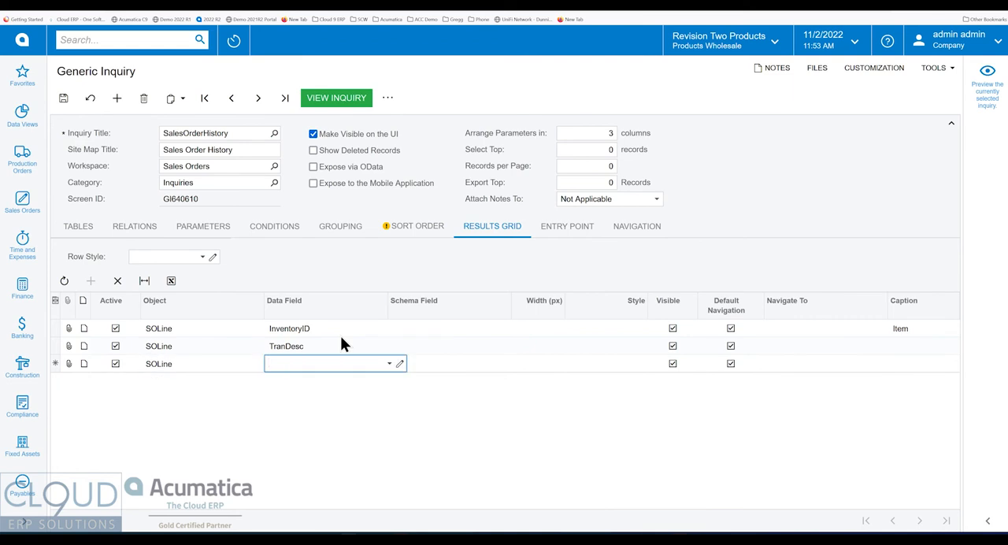
# Search the third row's data fields for qt, check the open sales order, and choose OpenQty as the data field.
pyautogui.write('qt')
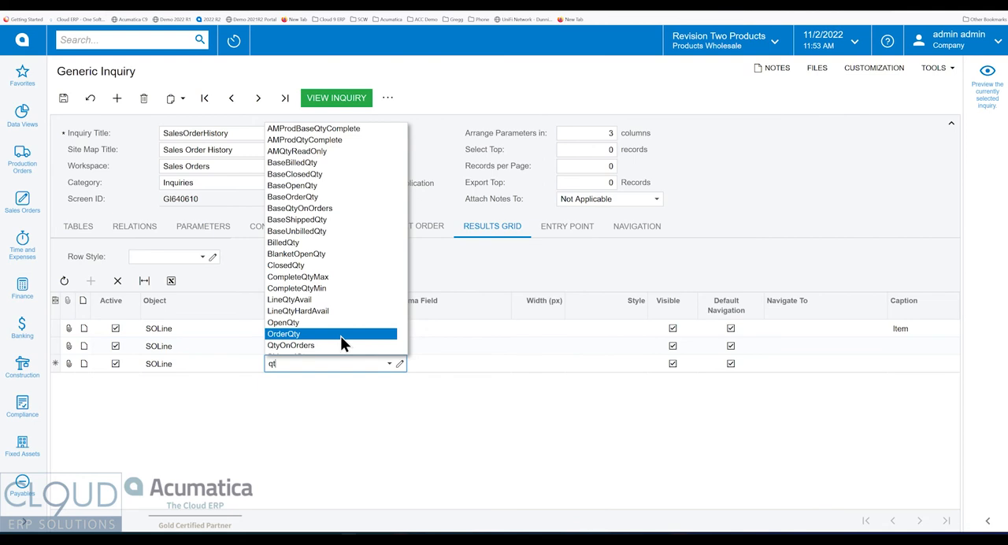
pyautogui.click(62, 2)
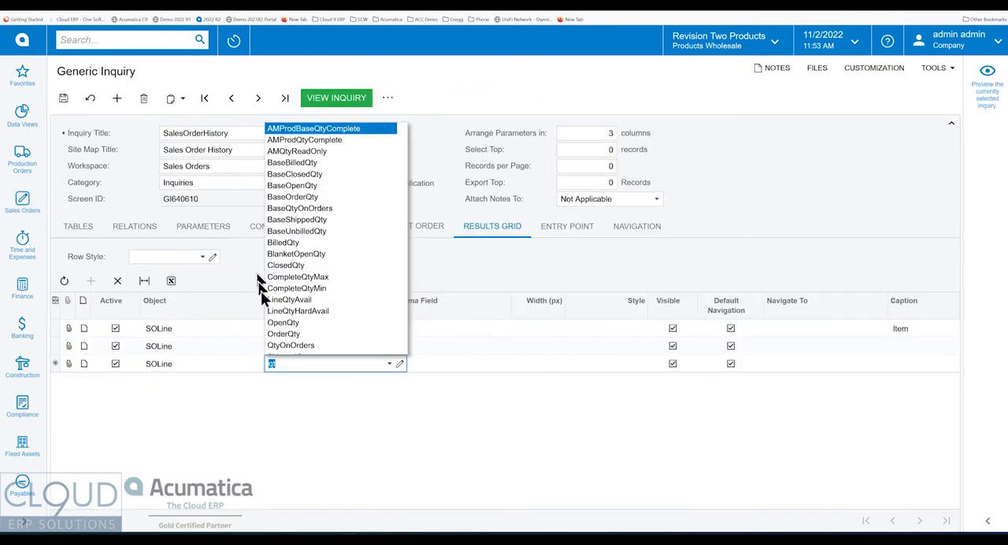
pyautogui.click(277, 325)
pyautogui.press('Tab')
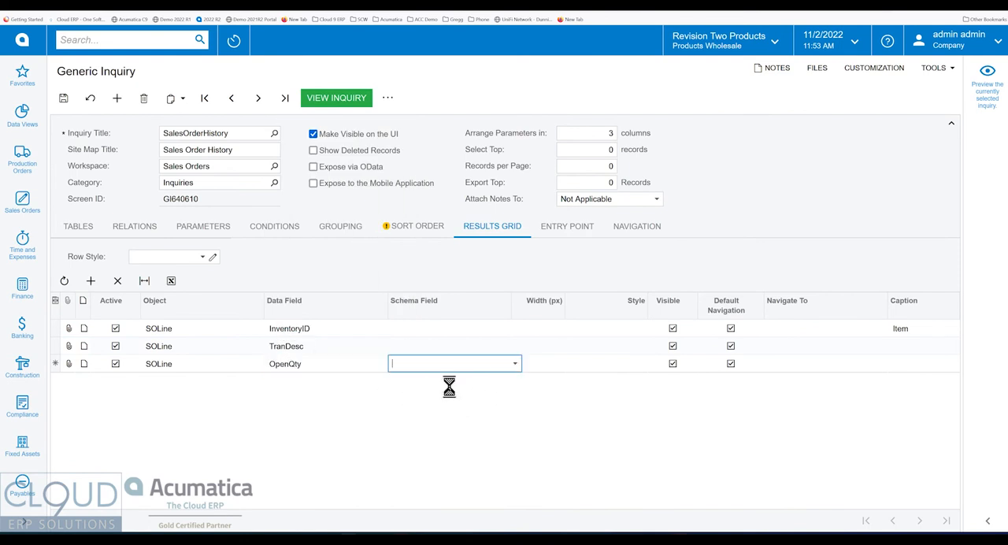
# Set the captions to Qty for the OpenQty row and Description for the TranDesc row, and add another SOLine row.
pyautogui.press('Tab')
pyautogui.press('Tab')
pyautogui.press('Tab')
pyautogui.press('Tab')
pyautogui.press('Tab')
pyautogui.press('Tab')
pyautogui.press('Tab')
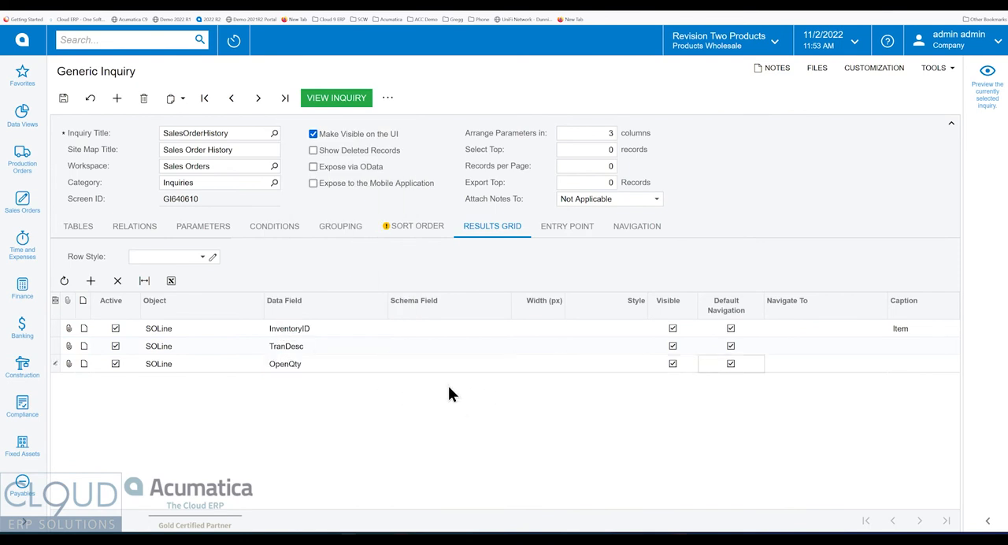
pyautogui.hotkey('shift', 'Tab')
pyautogui.write('Qty')
pyautogui.press('Up')
pyautogui.write('Desc')
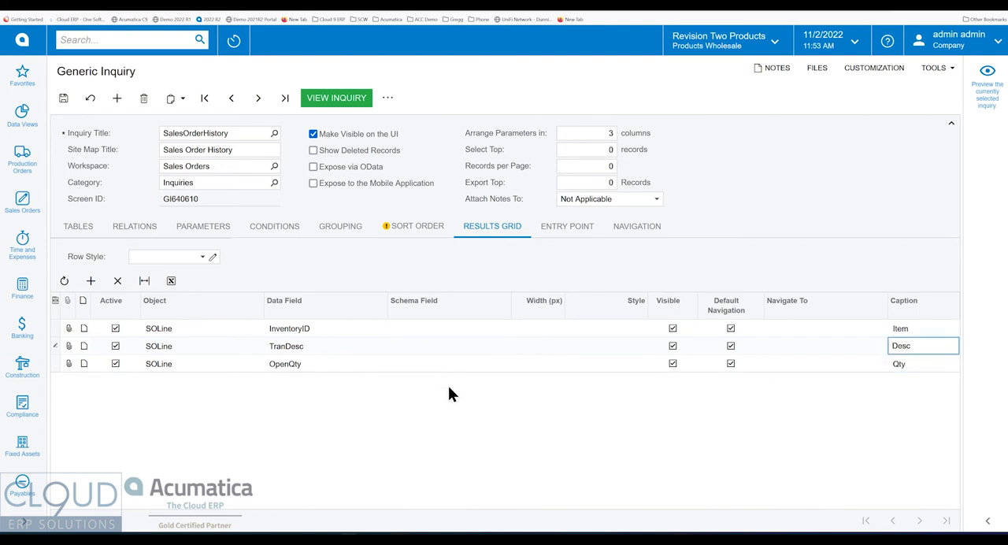
pyautogui.write('ription')
pyautogui.click(448, 391)
pyautogui.press('Tab')
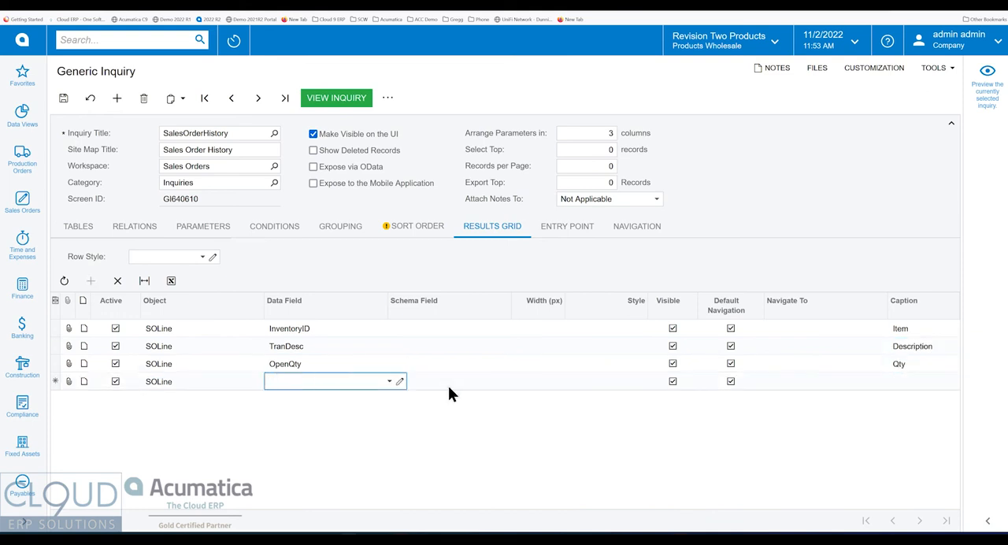
# Set the fourth results grid row's data field to UnitPrice with the caption Unit Price, and add another SOLine row.
pyautogui.write('unit')
pyautogui.press('Down')
pyautogui.press('Down')
pyautogui.press('Down')
pyautogui.press('Down')
pyautogui.press('Tab')
pyautogui.press('Tab')
pyautogui.press('Tab')
pyautogui.press('Tab')
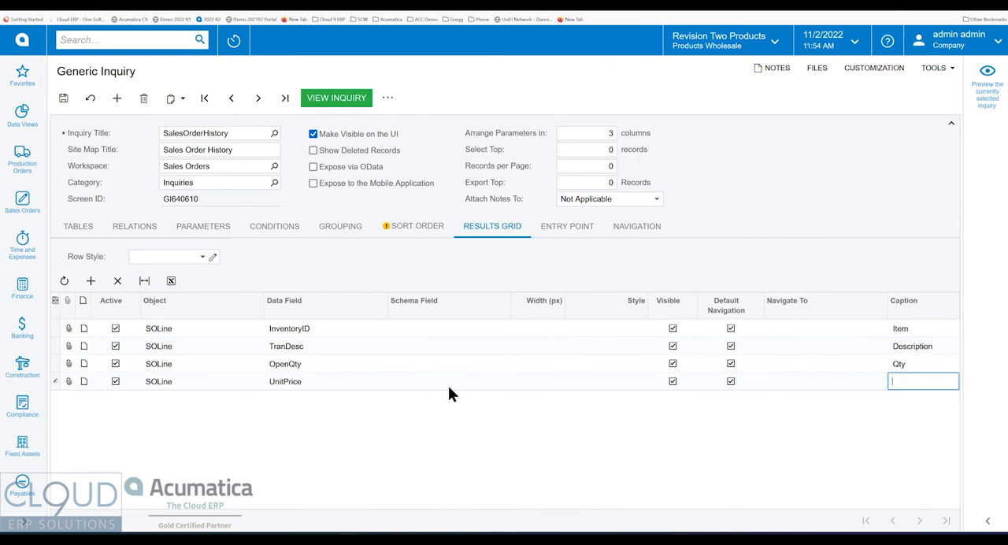
pyautogui.write('Unit Price')
pyautogui.press('Tab')
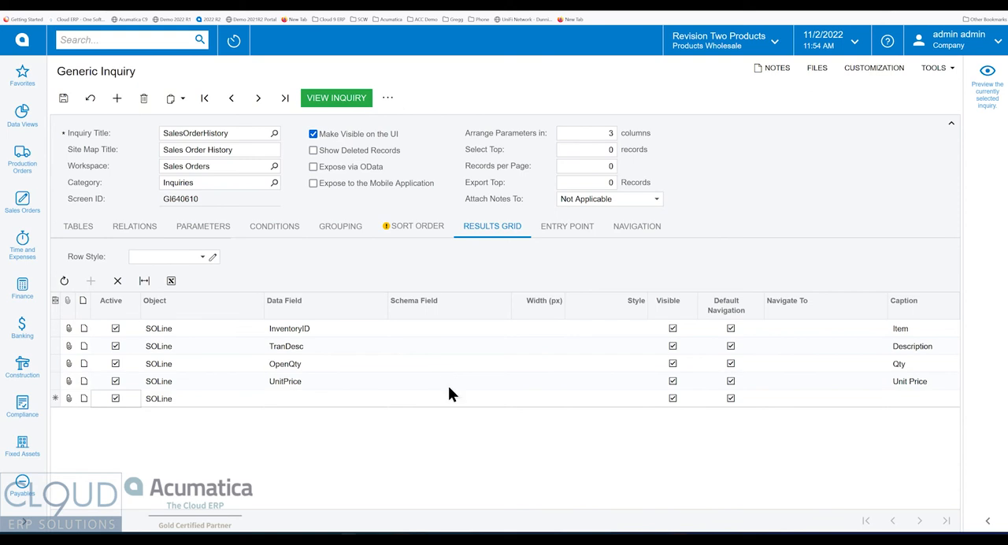
# Set the fifth results grid row's data field to CuryExtPrice and its caption to Extended.
pyautogui.press('Tab')
pyautogui.write('exte')
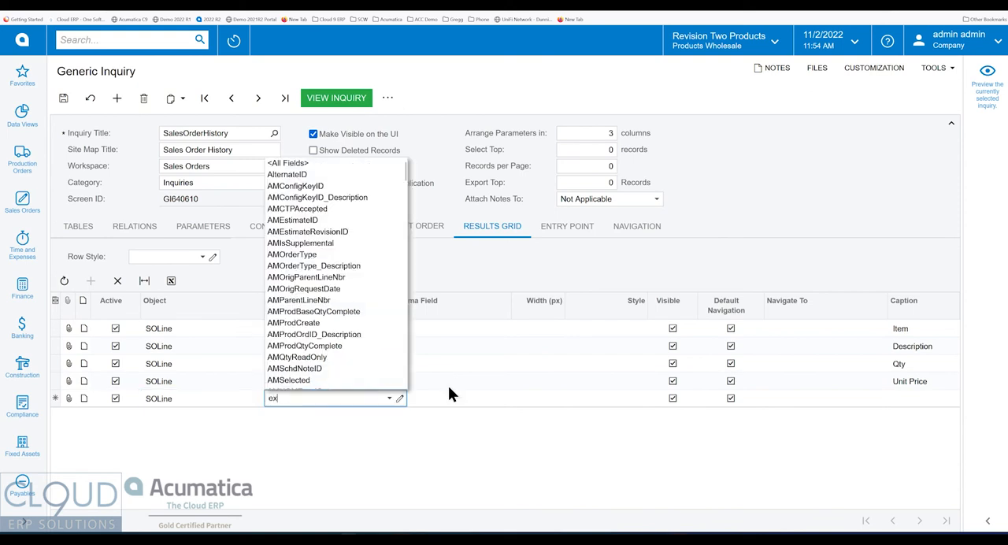
pyautogui.press('BackSpace')
pyautogui.press('BackSpace')
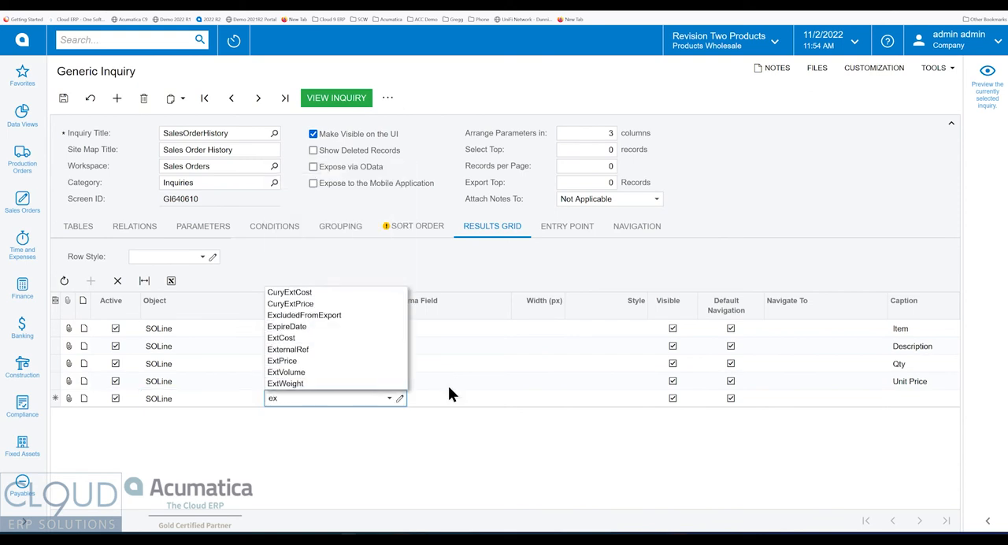
pyautogui.click(288, 303)
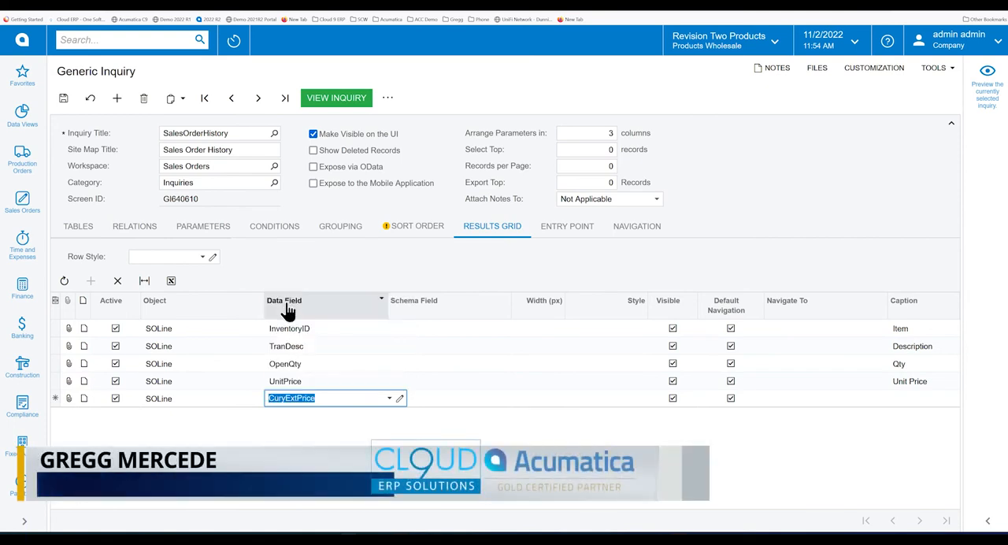
pyautogui.press('Tab')
pyautogui.press('Tab')
pyautogui.press('Tab')
pyautogui.press('Tab')
pyautogui.press('Tab')
pyautogui.press('Tab')
pyautogui.press('Tab')
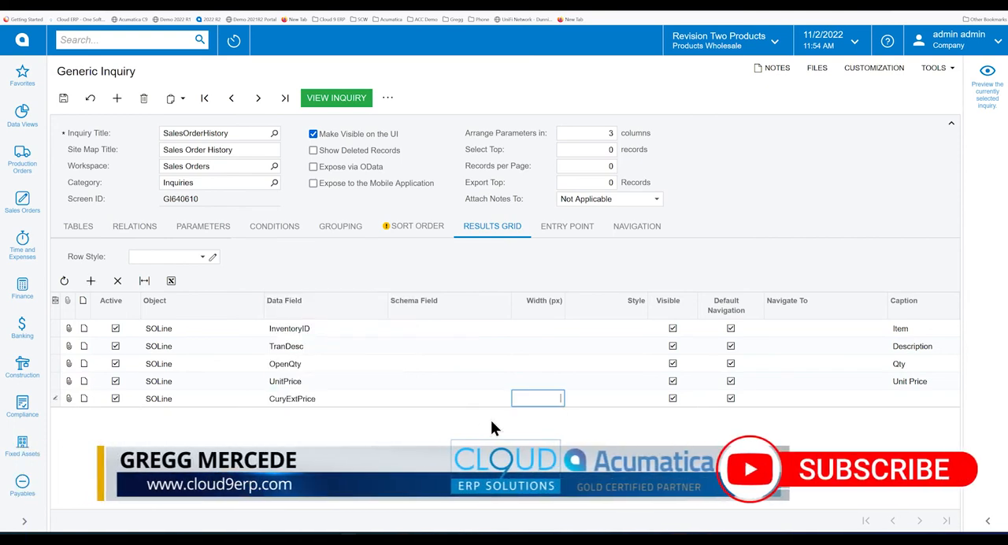
pyautogui.write('Extended')
pyautogui.press('Tab')
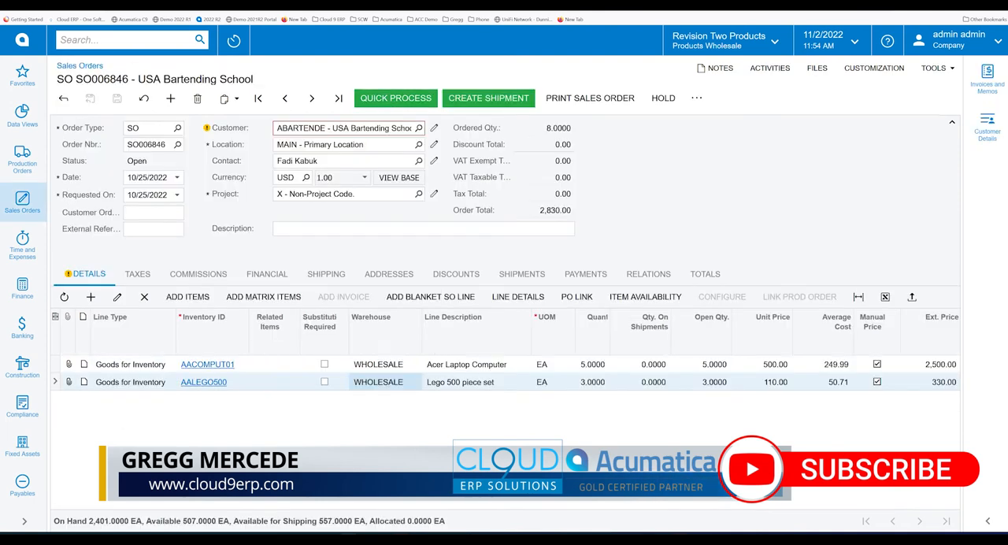
# Inspect the element properties of the sales order's Unit Price column and change the Unit Price row's data field to CuryUnitPrice.
pyautogui.keyDown('ctrl'); pyautogui.keyDown('alt'); pyautogui.click(744, 358); pyautogui.keyUp('alt'); pyautogui.keyUp('ctrl')
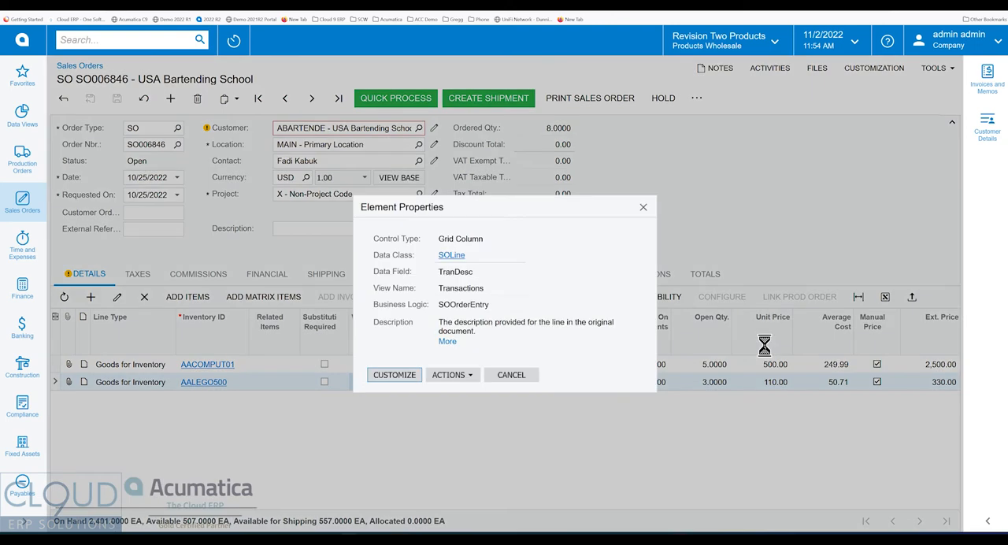
pyautogui.click(511, 376)
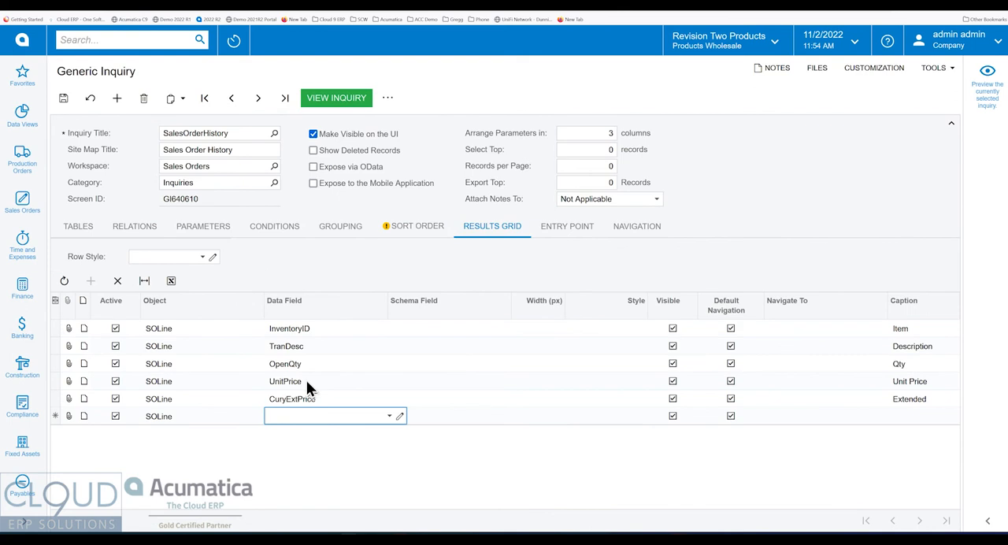
pyautogui.click(306, 380)
pyautogui.write('curyn')
pyautogui.press('BackSpace')
pyautogui.write('un')
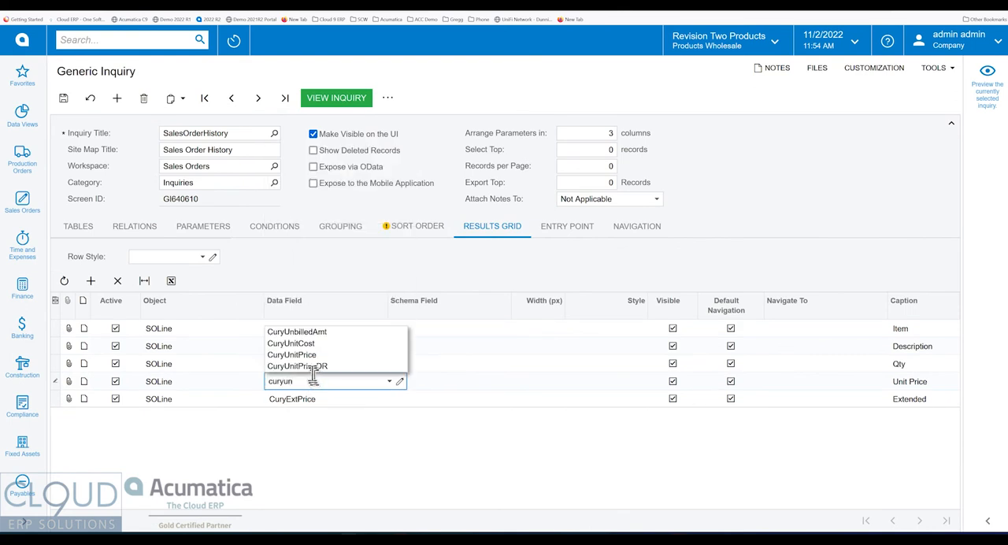
pyautogui.click(312, 356)
pyautogui.press('Tab')
pyautogui.press('Tab')
# Add a sixth SOLine row with the data field CuryUnitCost and the caption Unit Cost, and start another row.
pyautogui.press('Down')
pyautogui.press('Down')
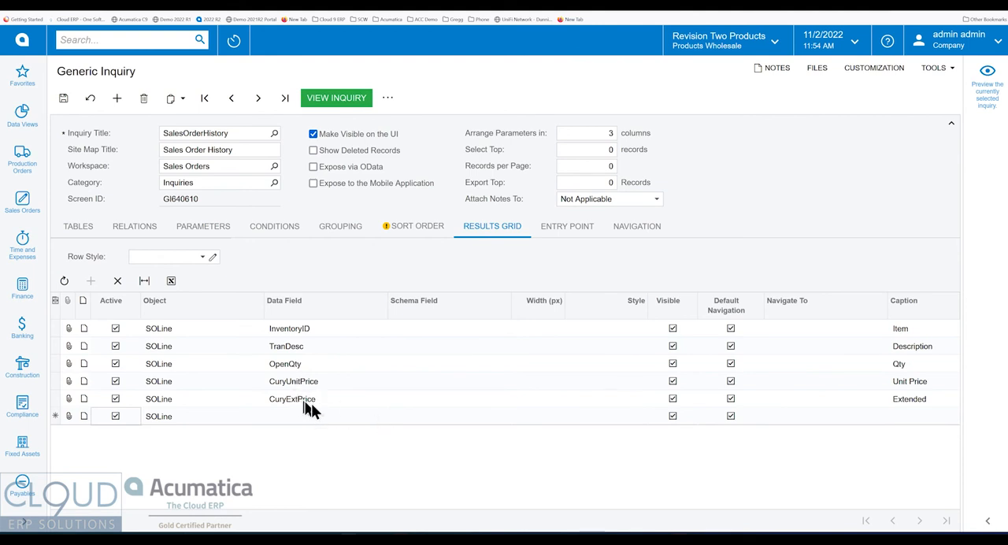
pyautogui.click(336, 416)
pyautogui.write('cury')
pyautogui.press('Down')
pyautogui.press('Down')
pyautogui.press('Down')
pyautogui.press('Down')
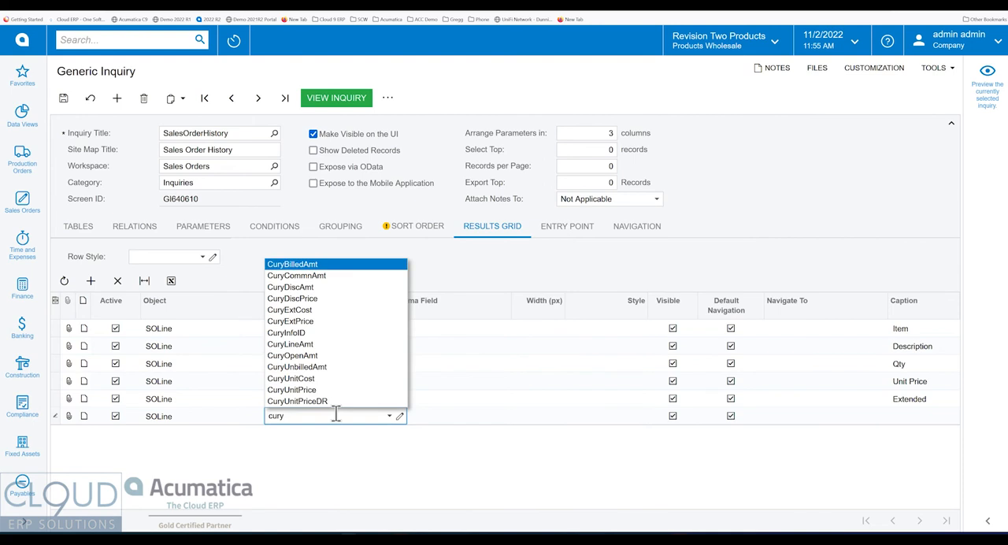
pyautogui.press('Down')
pyautogui.press('Down')
pyautogui.press('Down')
pyautogui.press('Down')
pyautogui.press('Down')
pyautogui.press('Down')
pyautogui.press('Down')
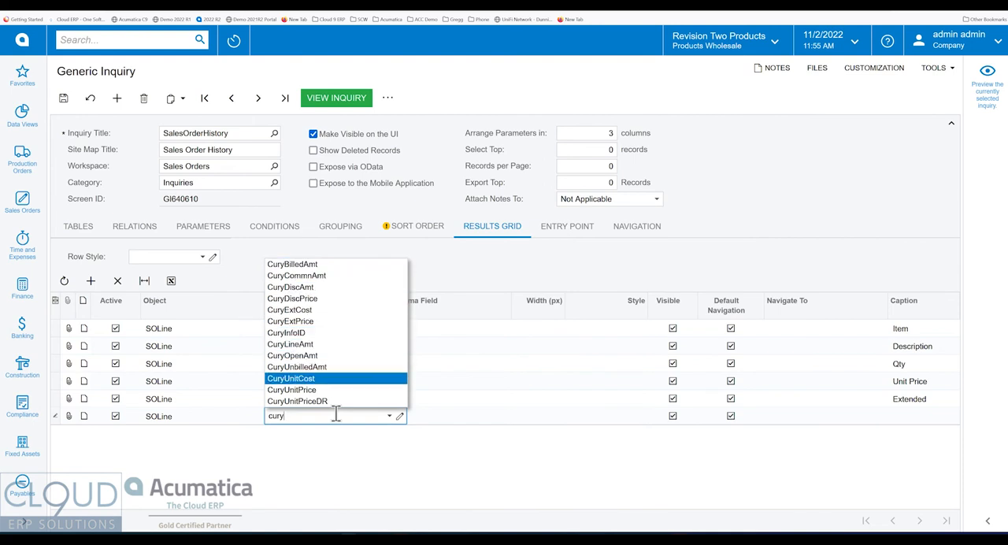
pyautogui.press('Tab')
pyautogui.press('Tab')
pyautogui.press('Tab')
pyautogui.press('Tab')
pyautogui.press('Tab')
pyautogui.press('Tab')
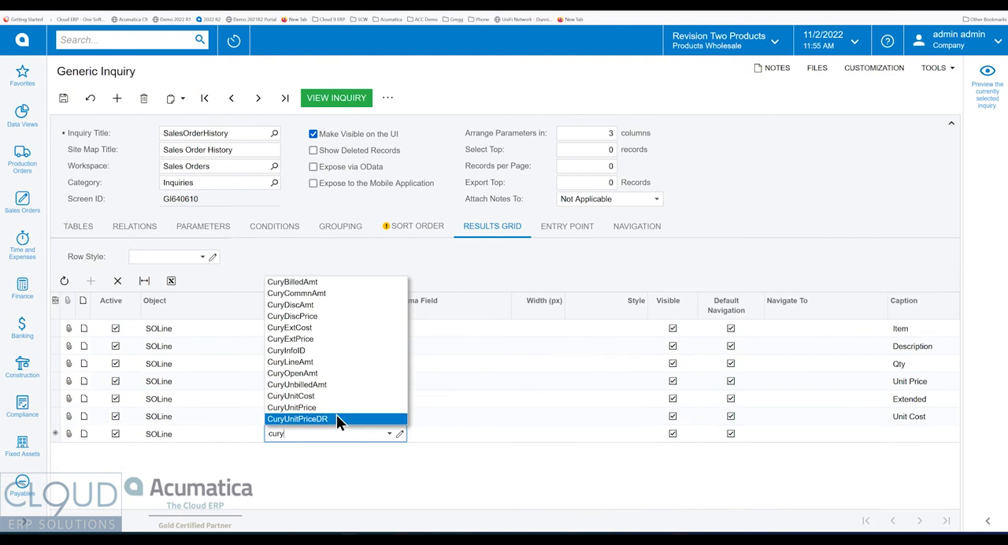
# Set the seventh row's data field to CuryExtCost with the caption Extended Cost, and add another SOLine row.
pyautogui.press('Up')
pyautogui.press('Up')
pyautogui.press('Up')
pyautogui.press('Up')
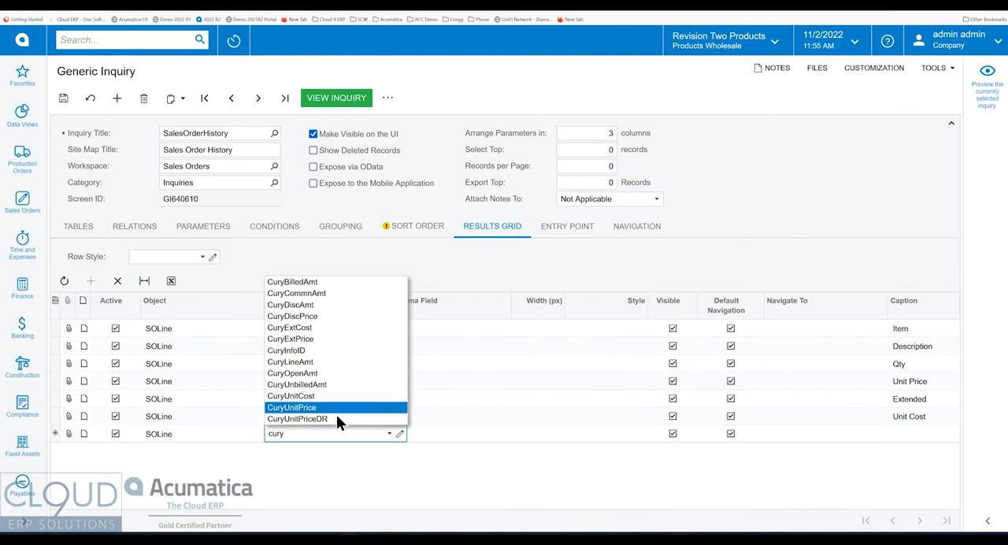
pyautogui.press('Up')
pyautogui.press('Up')
pyautogui.press('Up')
pyautogui.press('Up')
pyautogui.press('Tab')
pyautogui.press('Tab')
pyautogui.press('Tab')
pyautogui.press('Tab')
pyautogui.press('Tab')
pyautogui.press('Tab')
pyautogui.write('Extended Cost')
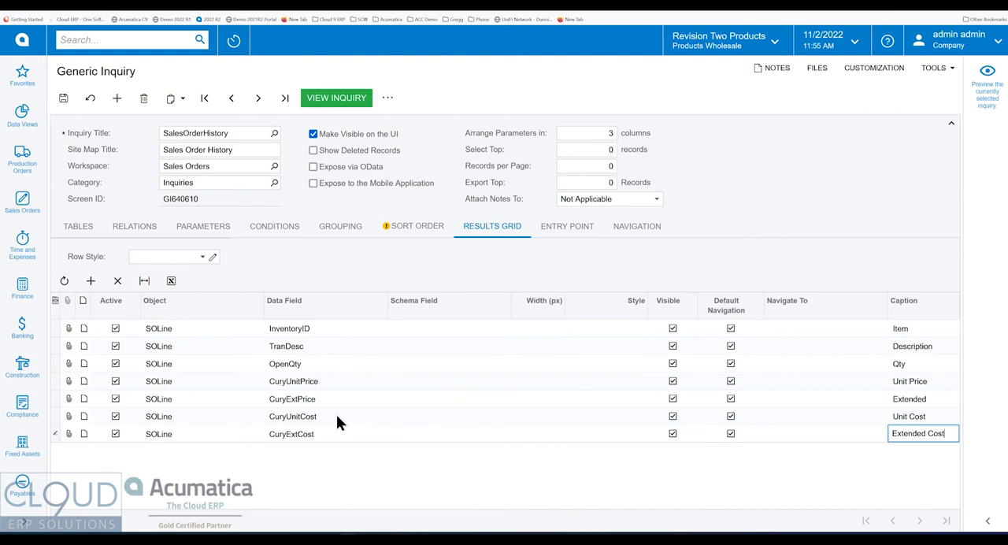
pyautogui.press('Tab')
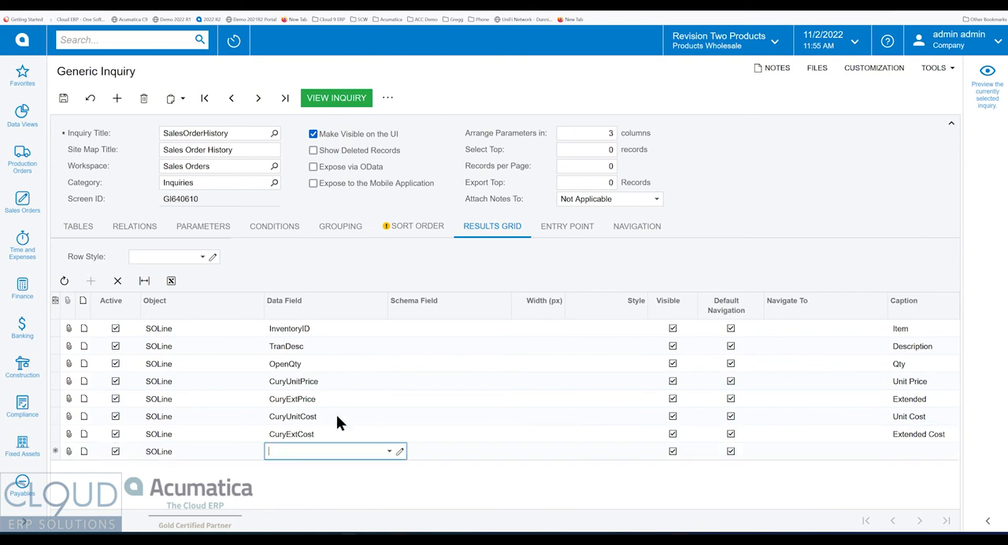
# Search the eighth row's data fields for marg and clear the search text.
pyautogui.write('marg')
pyautogui.press('BackSpace')
pyautogui.press('BackSpace')
pyautogui.press('BackSpace')
pyautogui.press('BackSpace')
# Open the formula editor for the eighth row's data field, search the fields for cur, and insert [SOLine.CuryExtPrice].
pyautogui.click(399, 450)
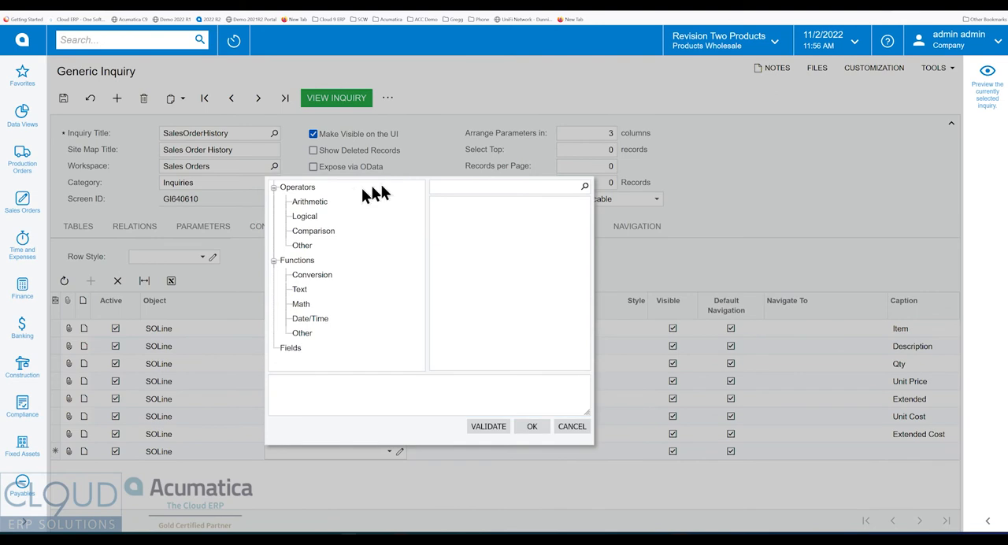
pyautogui.moveTo(390, 426); pyautogui.dragTo(513, 370)
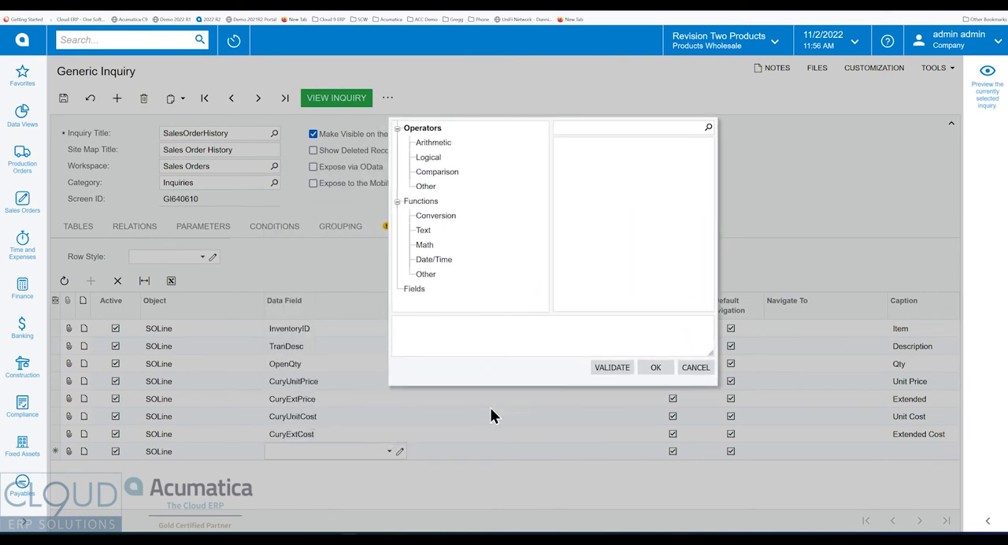
pyautogui.click(415, 289)
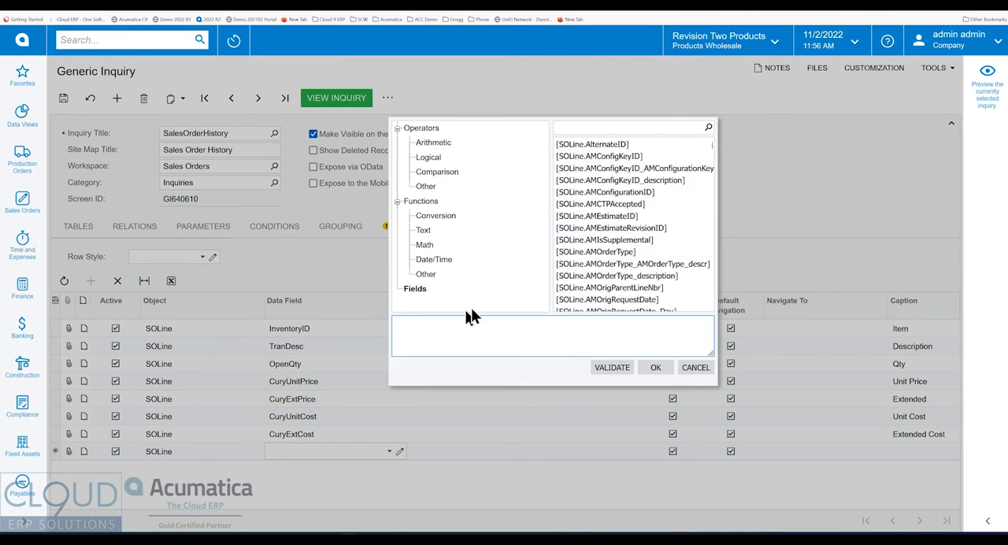
pyautogui.click(595, 127)
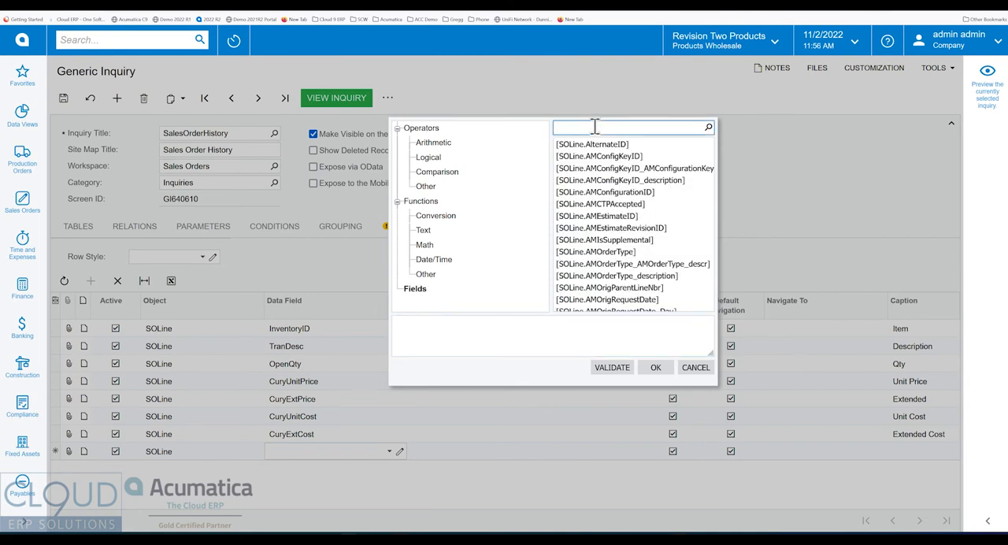
pyautogui.write('cur')
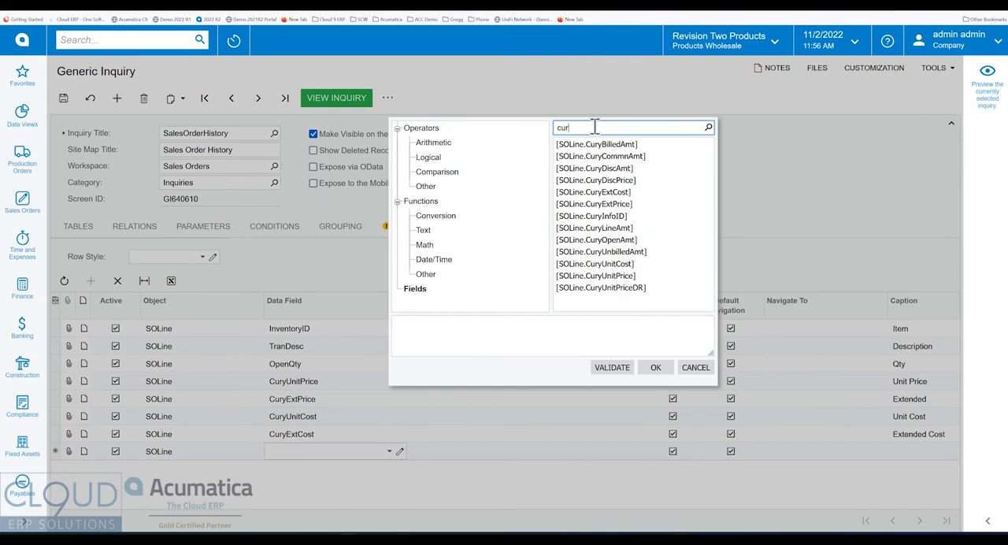
pyautogui.doubleClick(622, 205)
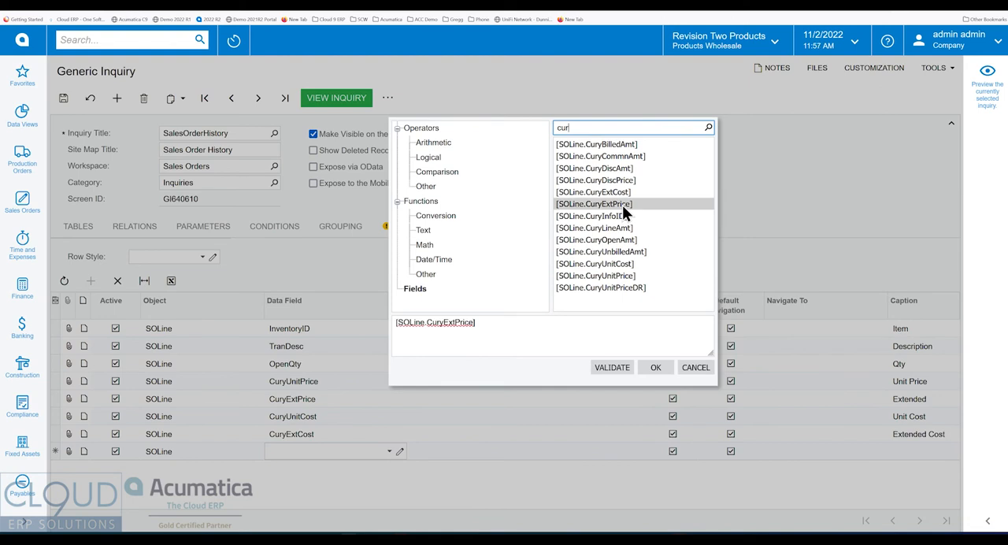
# Subtract [SOLine.CuryExtCost] in the formula, then validate and accept the expression.
pyautogui.click(497, 319)
pyautogui.click(497, 321)
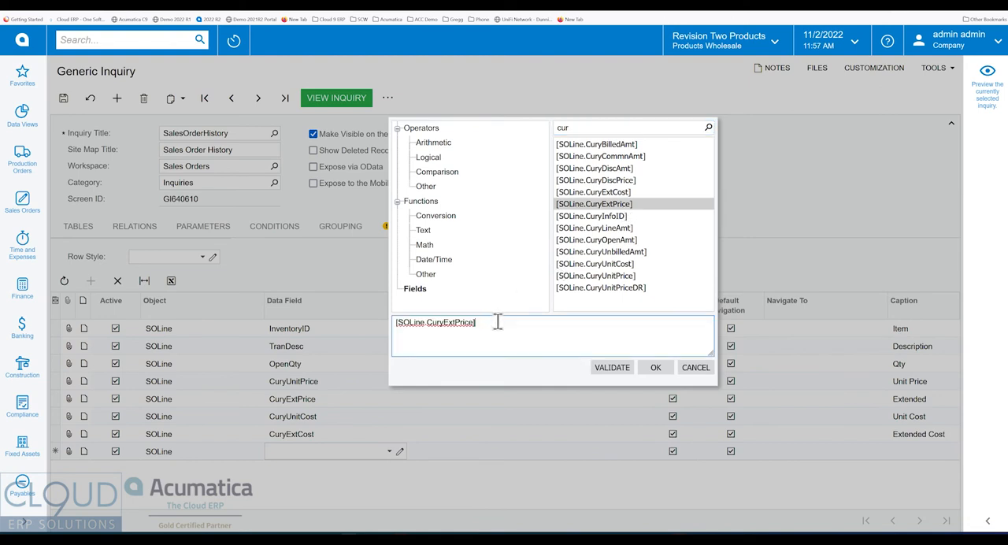
pyautogui.write('-')
pyautogui.doubleClick(600, 192)
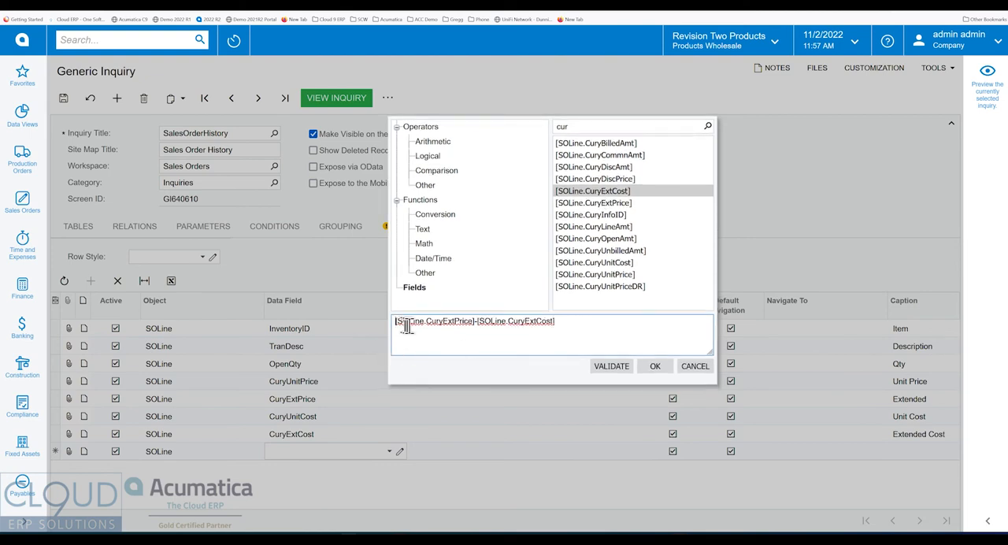
pyautogui.click(611, 367)
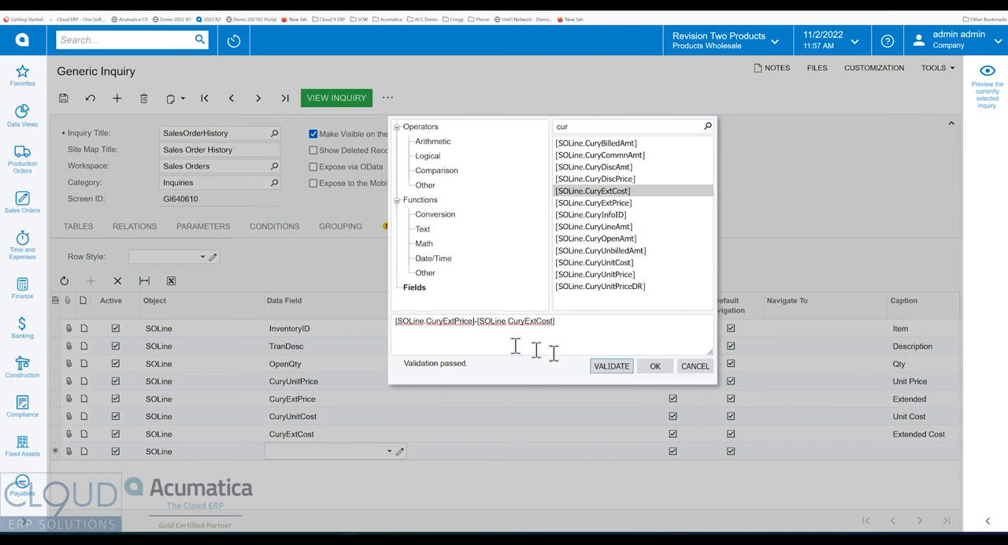
pyautogui.click(654, 366)
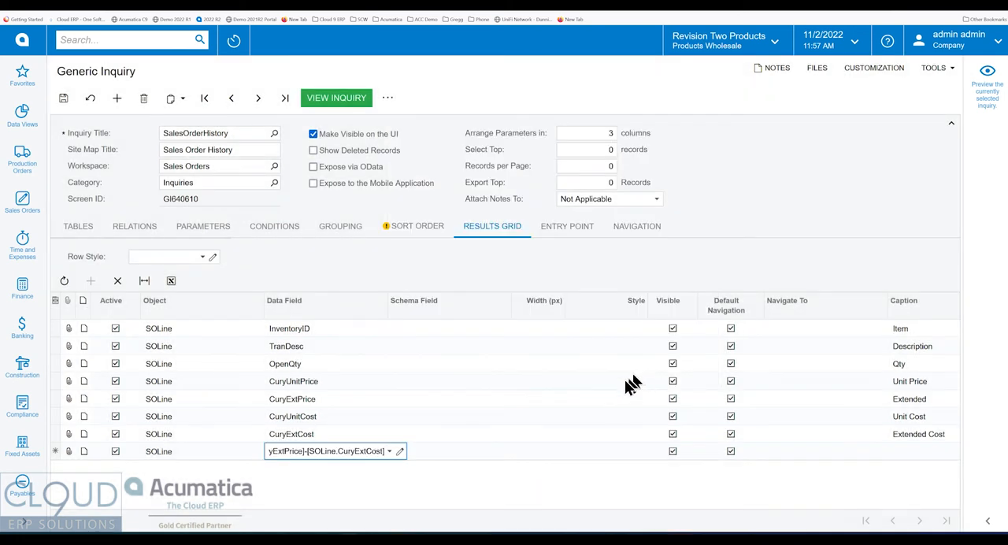
# Set the formula row's caption to Margin and save the inquiry.
pyautogui.click(930, 454)
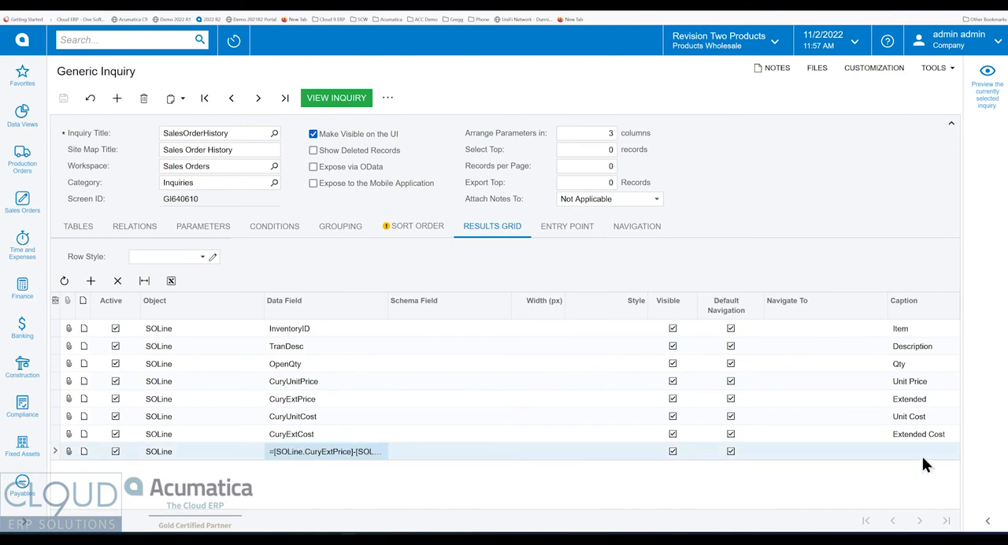
pyautogui.write('Margin')
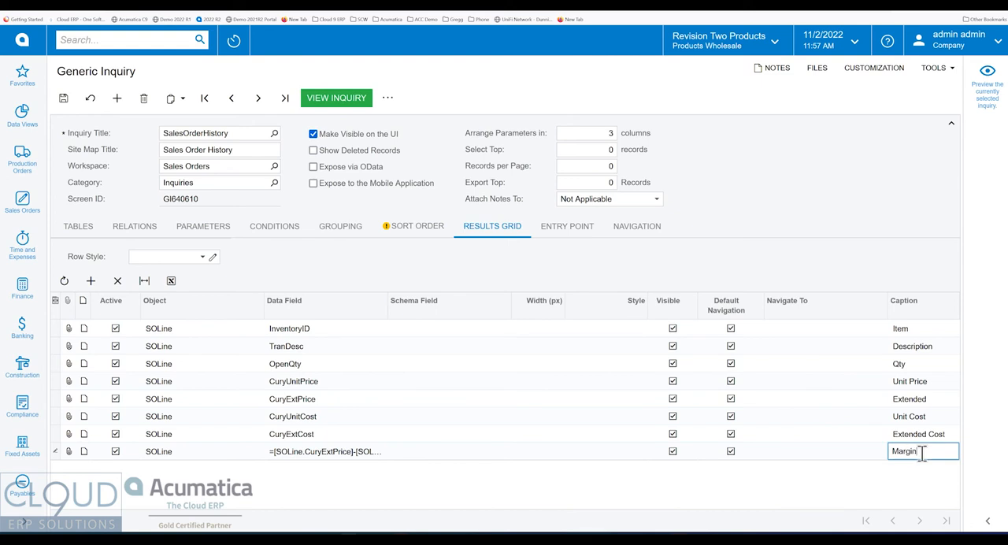
pyautogui.press('Tab')
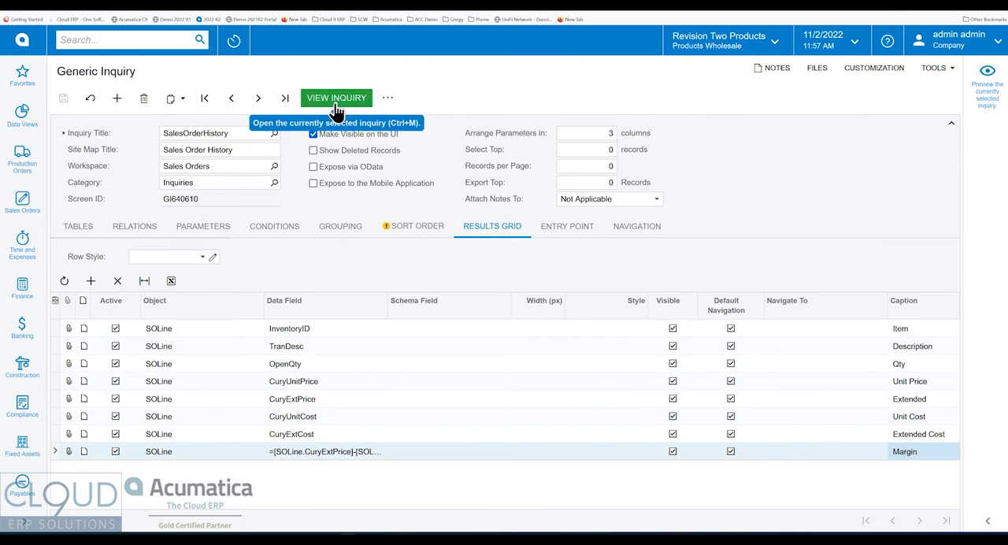
# Preview the Sales Order History inquiry and widen the preview and its Margin column to examine the calculated margins.
pyautogui.click(995, 82)
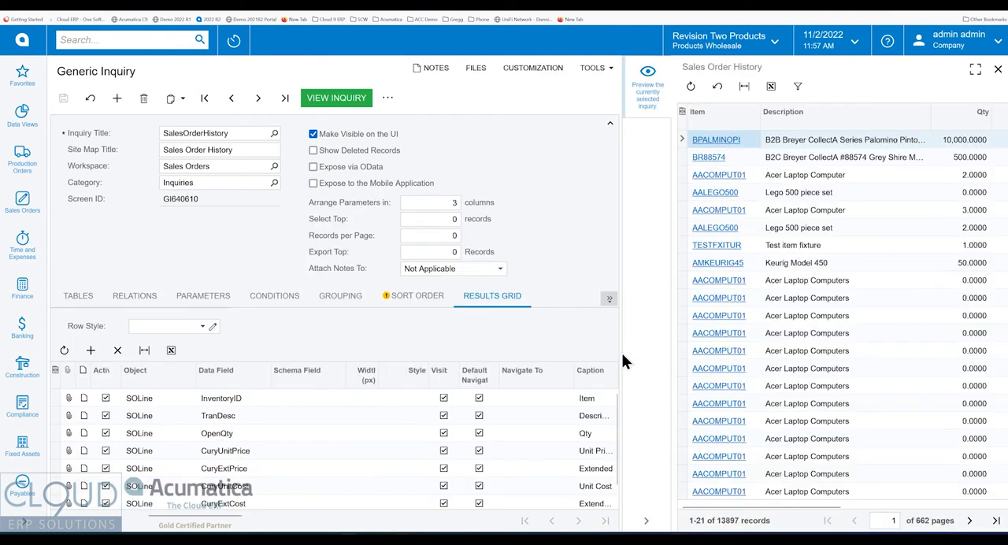
pyautogui.moveTo(623, 349); pyautogui.dragTo(410, 349)
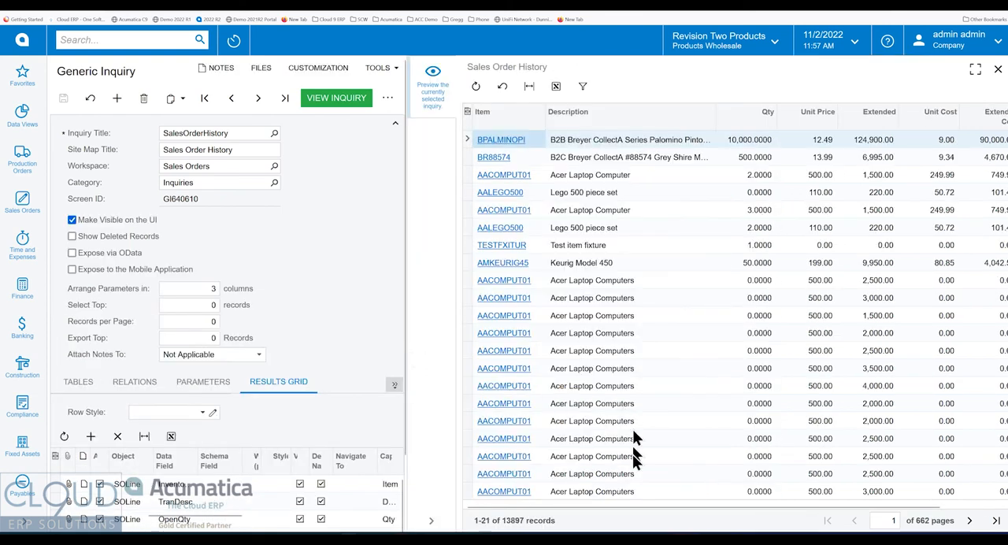
pyautogui.moveTo(625, 510); pyautogui.dragTo(764, 508)
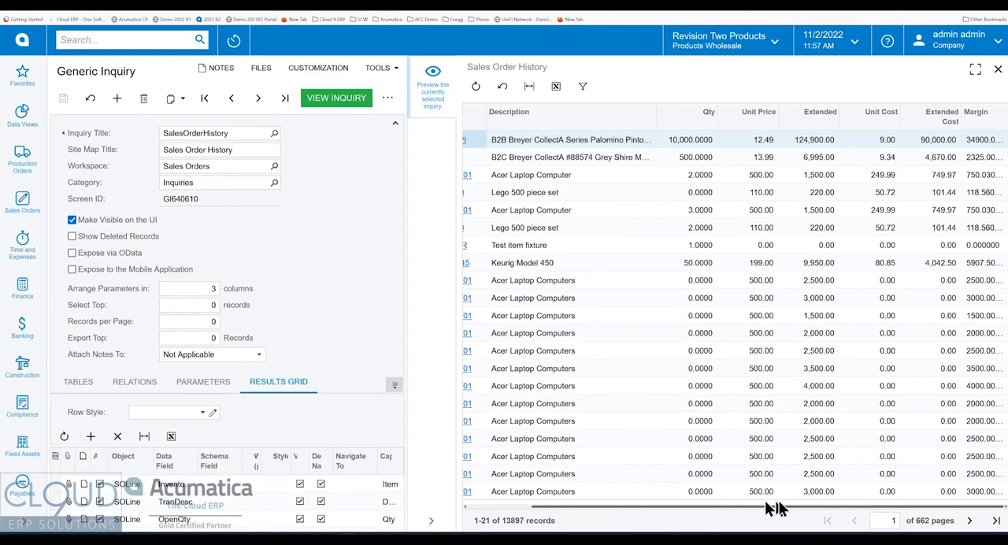
pyautogui.moveTo(407, 455); pyautogui.dragTo(240, 446)
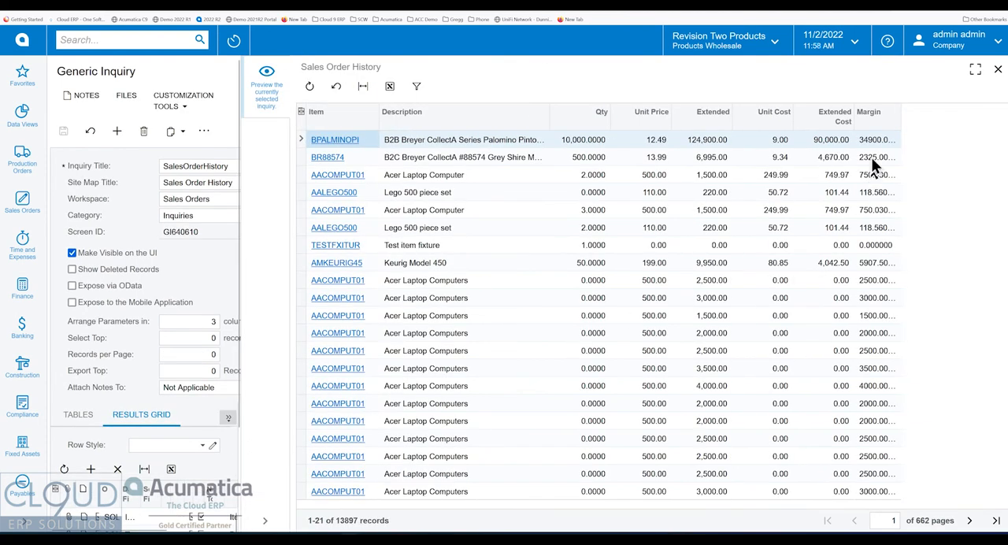
pyautogui.moveTo(900, 120); pyautogui.dragTo(926, 114)
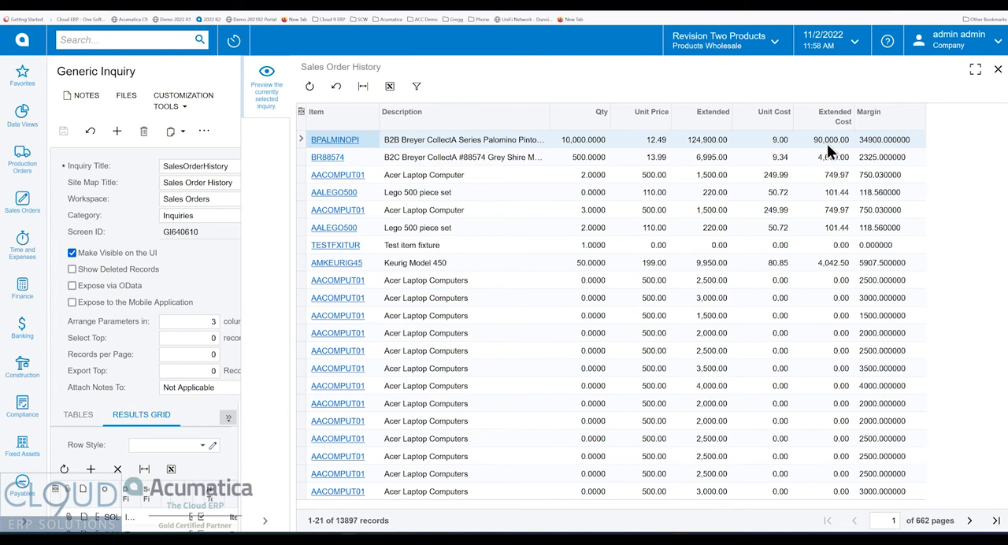
pyautogui.click(893, 142)
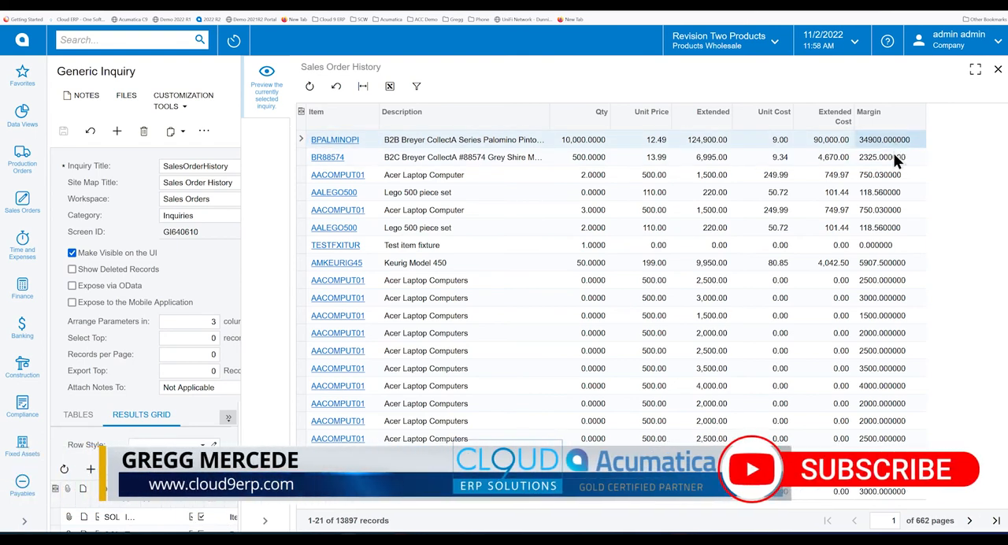
# Close the preview and set the schema field of the OpenQty row to SOLine.OpenQty.
pyautogui.click(265, 523)
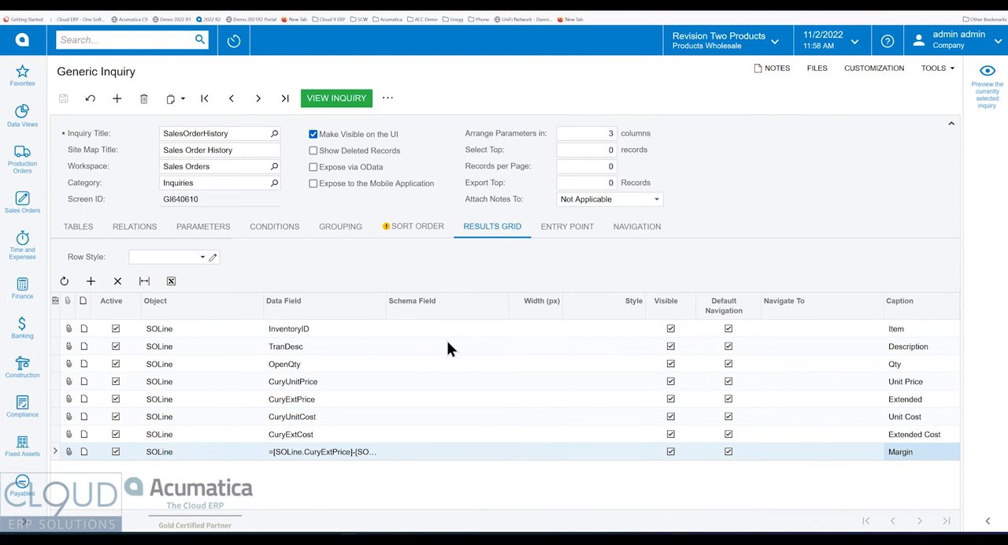
pyautogui.click(432, 364)
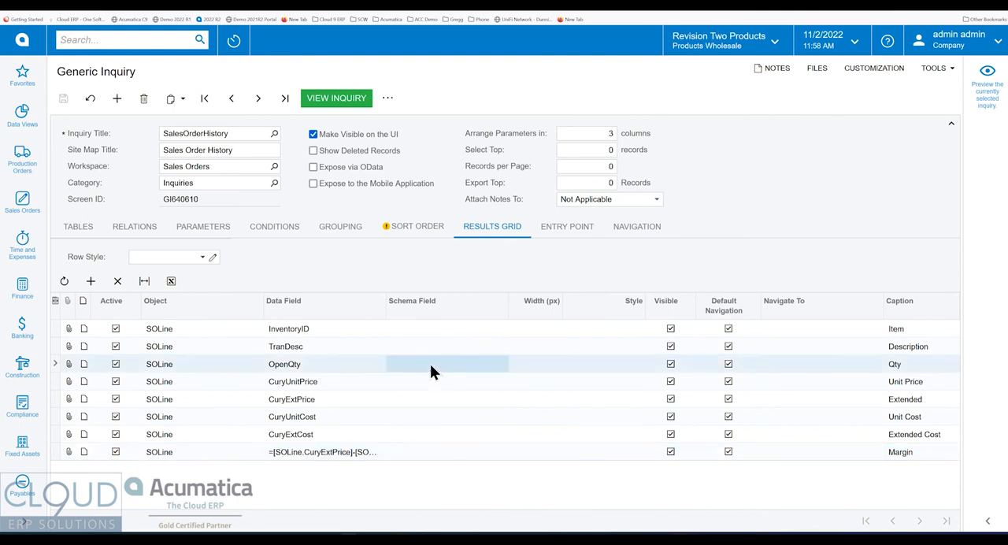
pyautogui.write('qty')
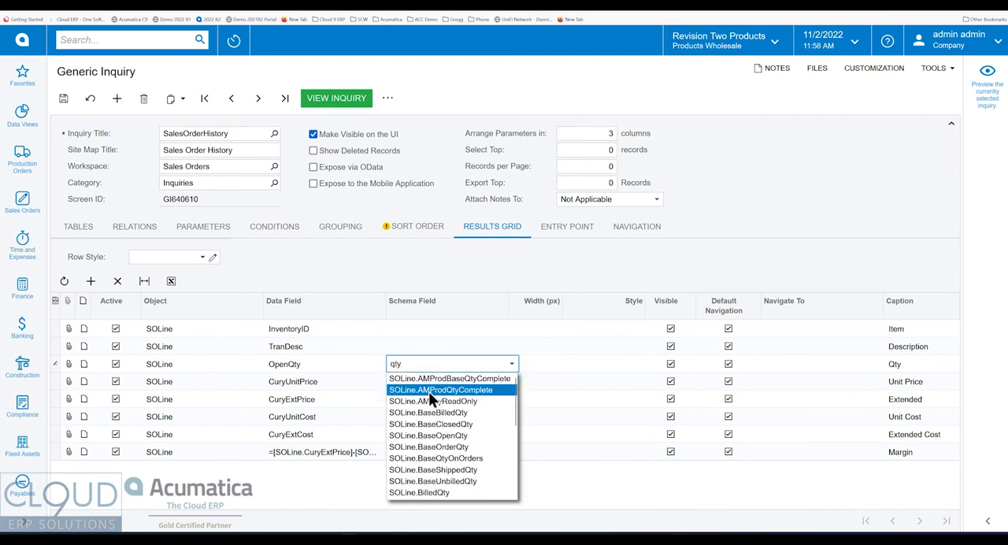
pyautogui.scroll(-5, 432, 396)
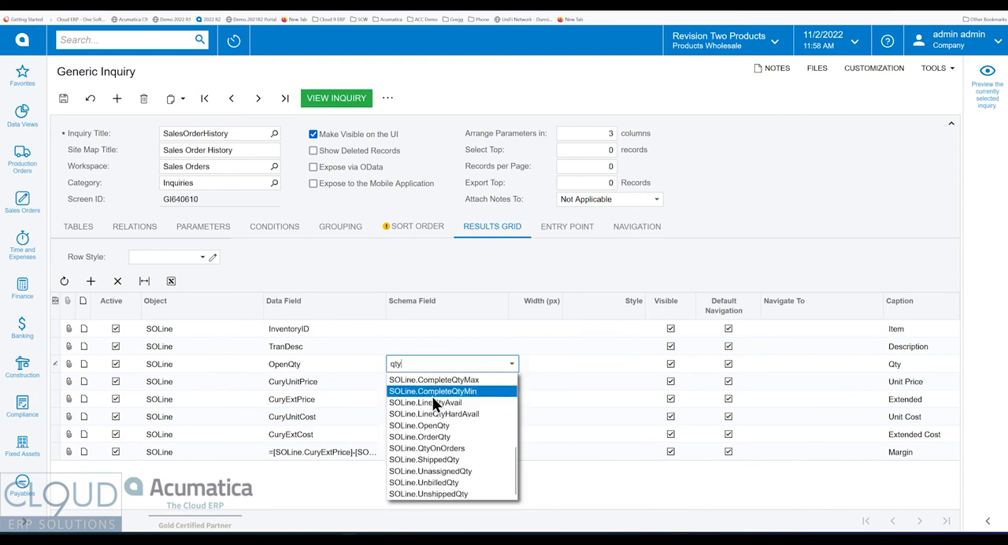
pyautogui.click(445, 434)
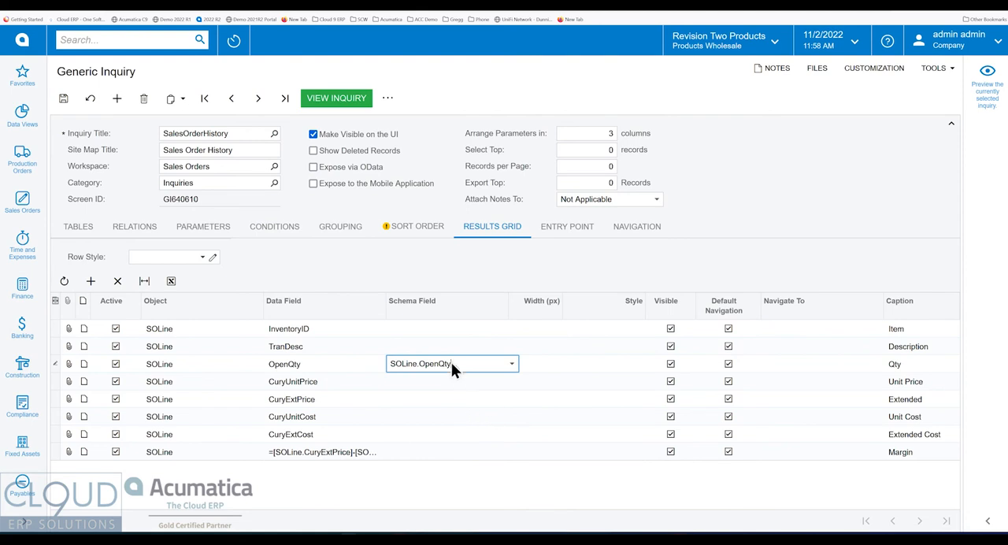
# Set the schema field of the CuryUnitPrice row to SOLine.ExtPrice, searching the field list for price.
pyautogui.click(433, 382)
pyautogui.click(511, 382)
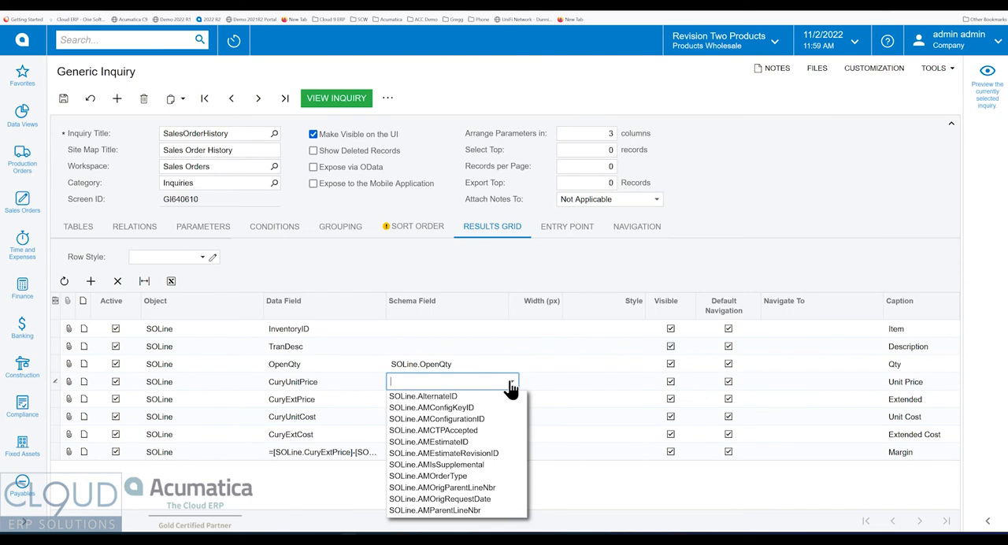
pyautogui.write('price')
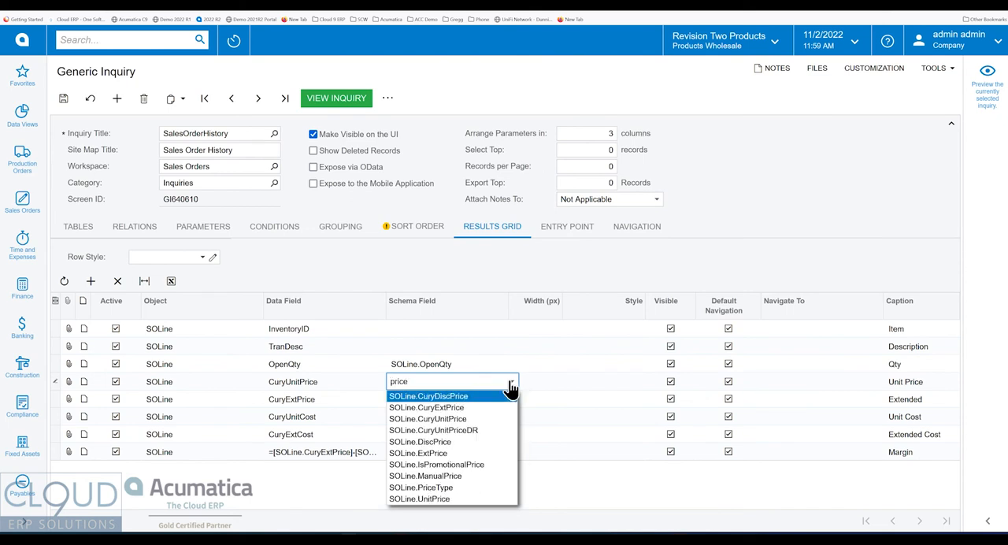
pyautogui.click(441, 453)
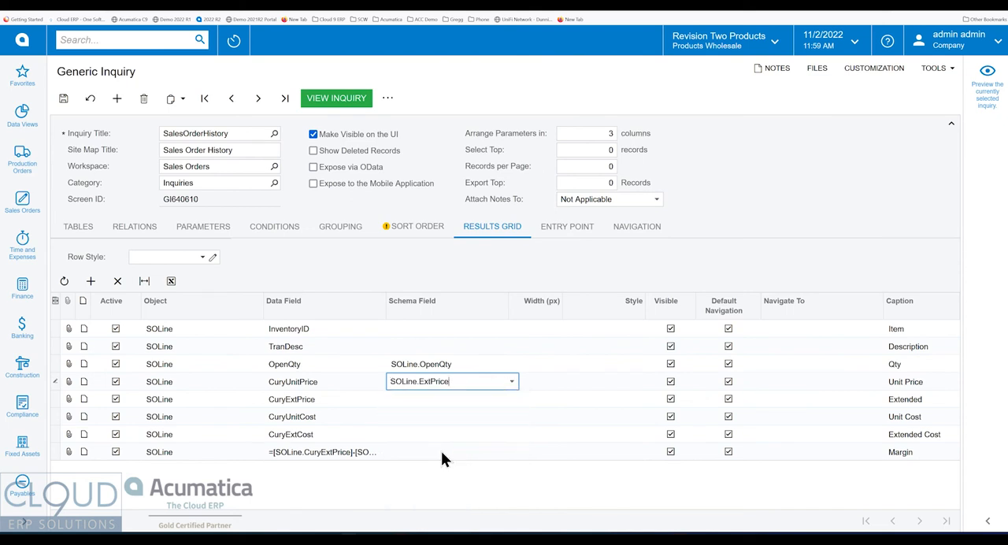
# Copy the SOLine.ExtPrice schema field to the CuryExtPrice, CuryUnitCost, CuryExtCost and Margin formula rows.
pyautogui.doubleClick(454, 381)
pyautogui.hotkey('ctrl', 'c')
pyautogui.click(448, 400)
pyautogui.hotkey('ctrl', 'v')
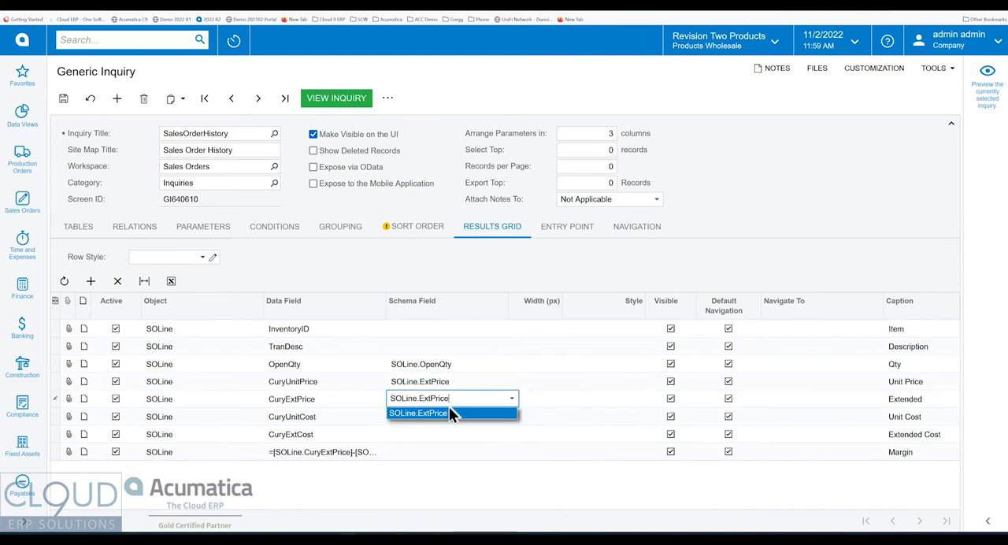
pyautogui.click(446, 419)
pyautogui.hotkey('ctrl', 'v')
pyautogui.click(435, 451)
pyautogui.hotkey('ctrl', 'v')
pyautogui.click(441, 431)
pyautogui.hotkey('ctrl', 'v')
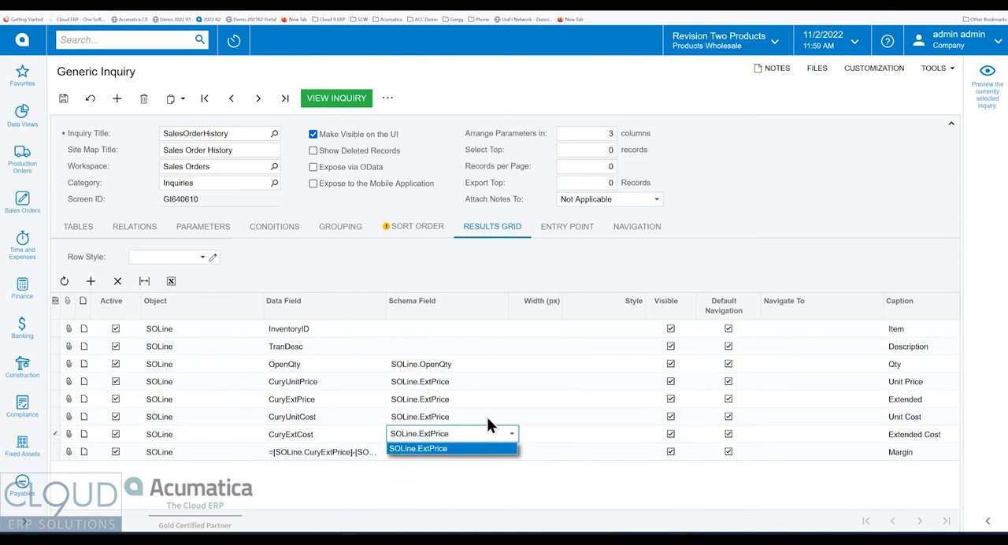
pyautogui.click(436, 438)
pyautogui.hotkey('ctrl', 'v')
pyautogui.click(481, 448)
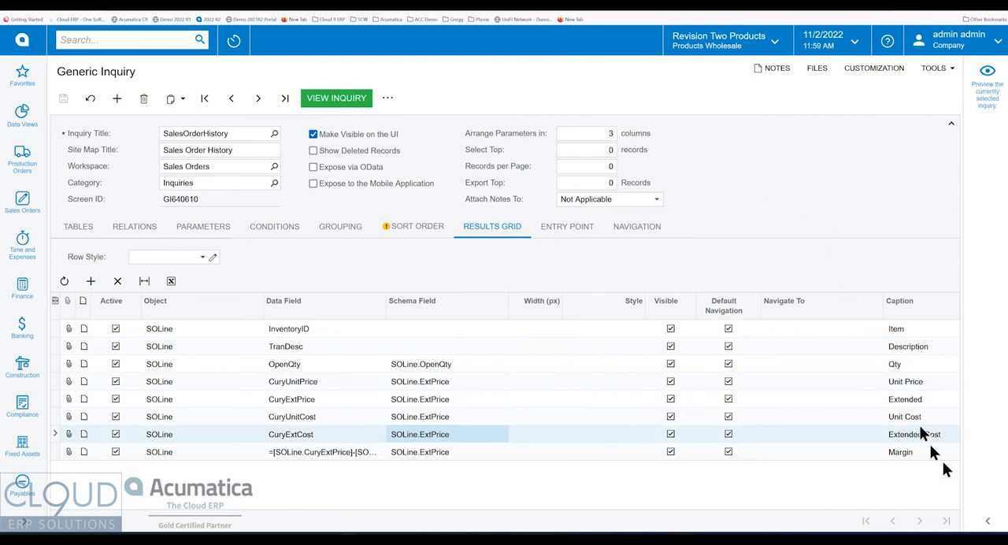
# Preview the Sales Order History inquiry to examine the number formatting of the Margin column, then close the preview.
pyautogui.click(988, 523)
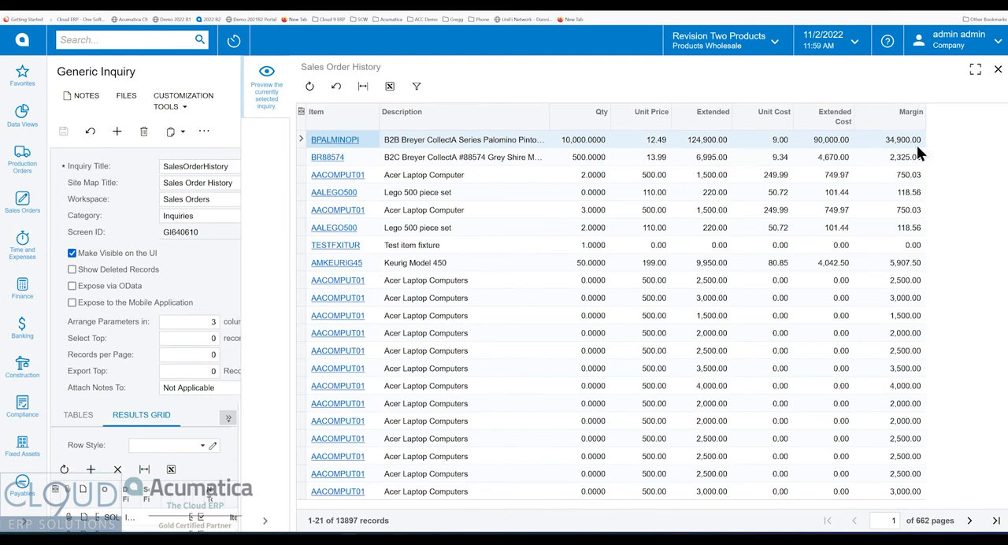
pyautogui.click(590, 143)
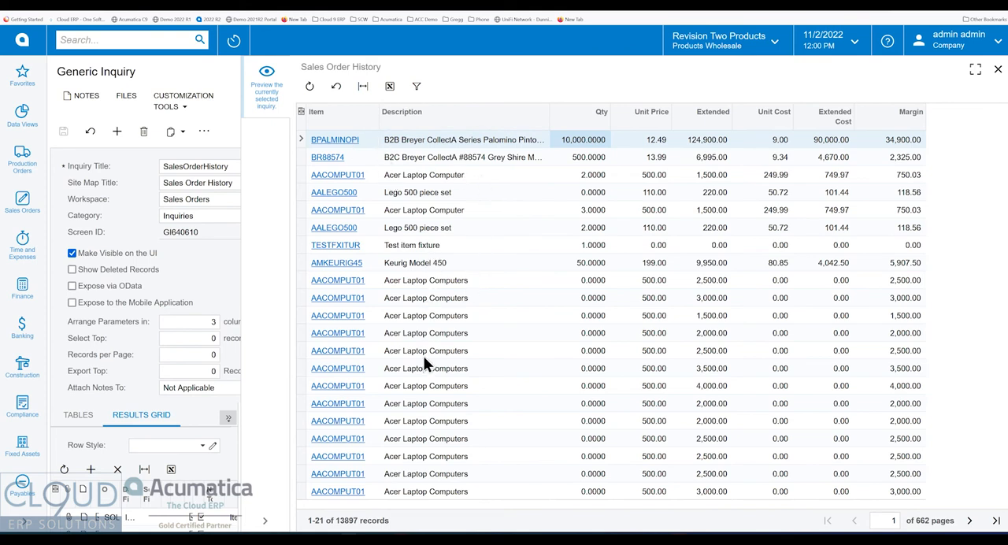
pyautogui.click(997, 70)
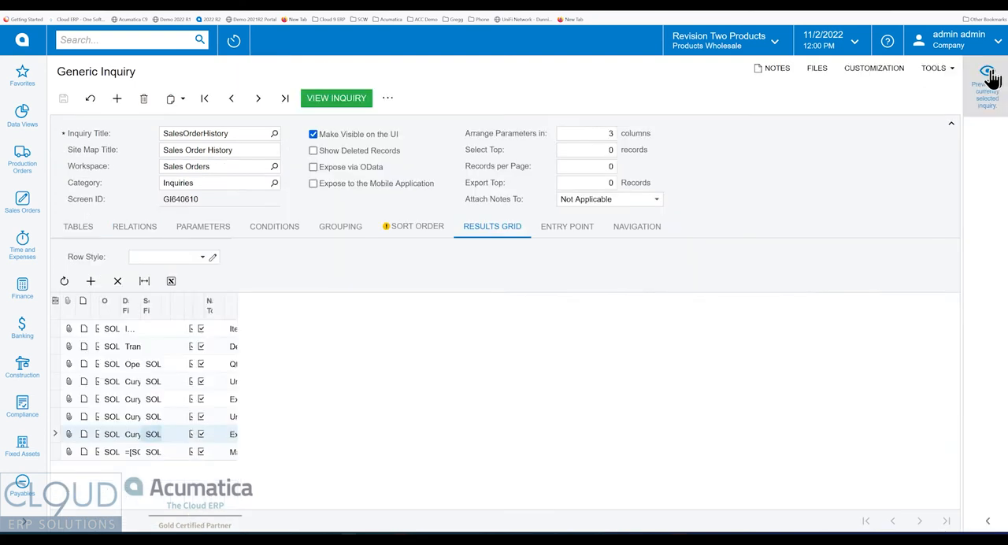
# Try to find a class field for SOLine by adding a results row and searching its data fields for clas.
pyautogui.click(90, 281)
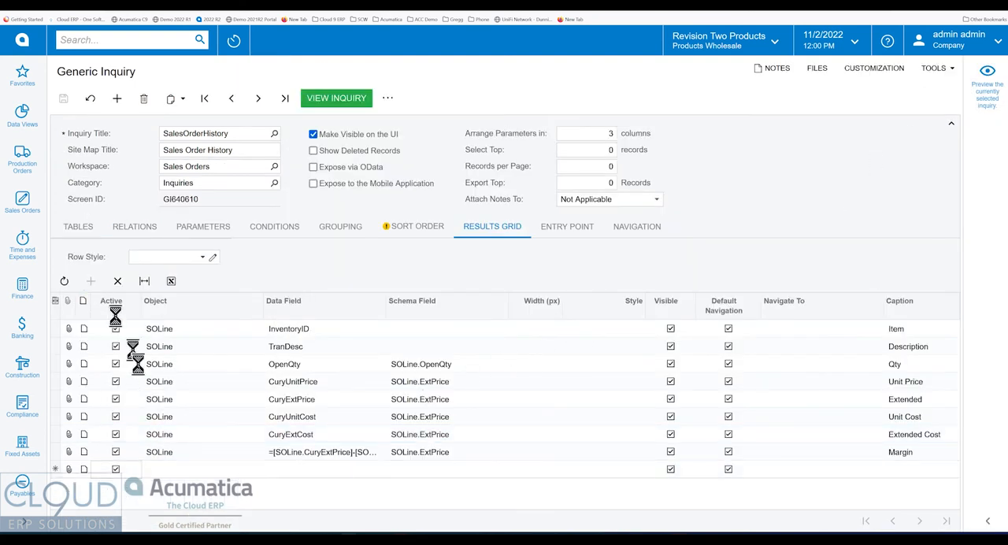
pyautogui.click(289, 469)
pyautogui.write('clas')
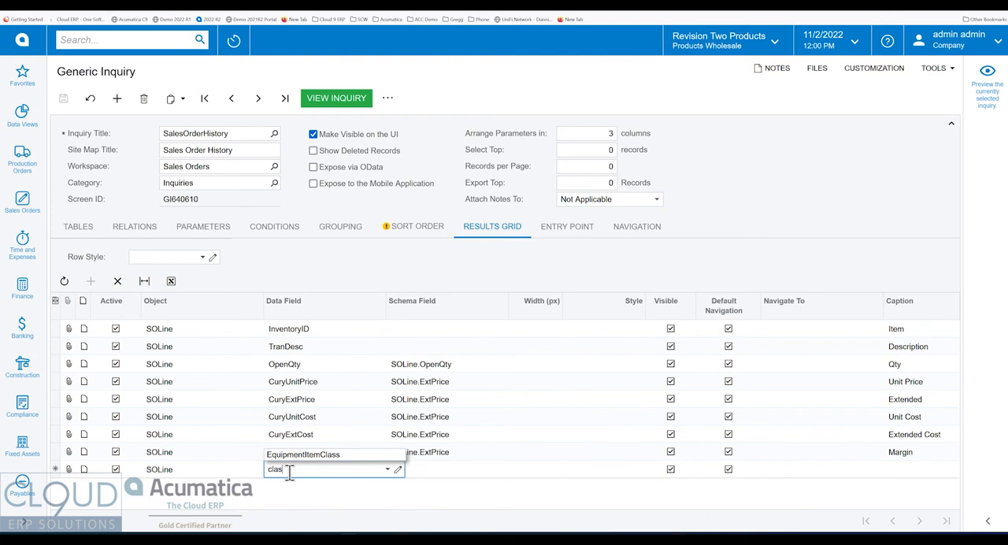
pyautogui.press('BackSpace')
pyautogui.press('BackSpace')
pyautogui.press('BackSpace')
pyautogui.press('BackSpace')
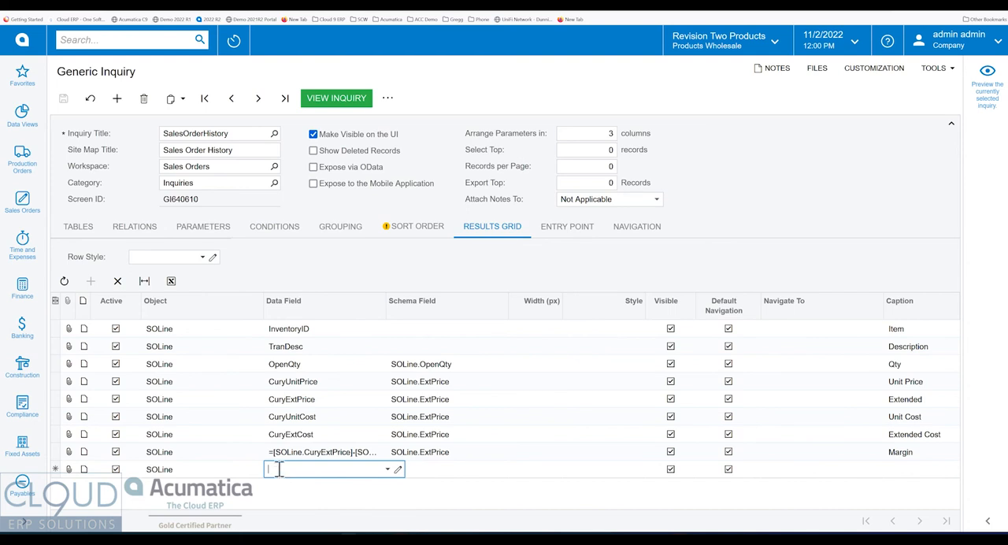
pyautogui.click(329, 265)
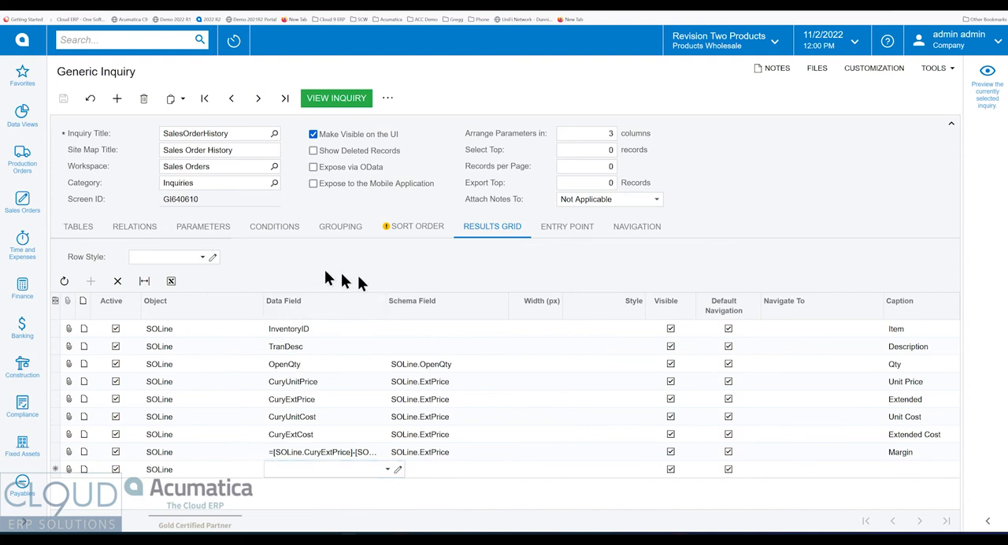
# Review the inquiry's tables, start a blank Inner join relation, and return to the table list.
pyautogui.click(83, 233)
pyautogui.click(91, 100)
pyautogui.click(221, 293)
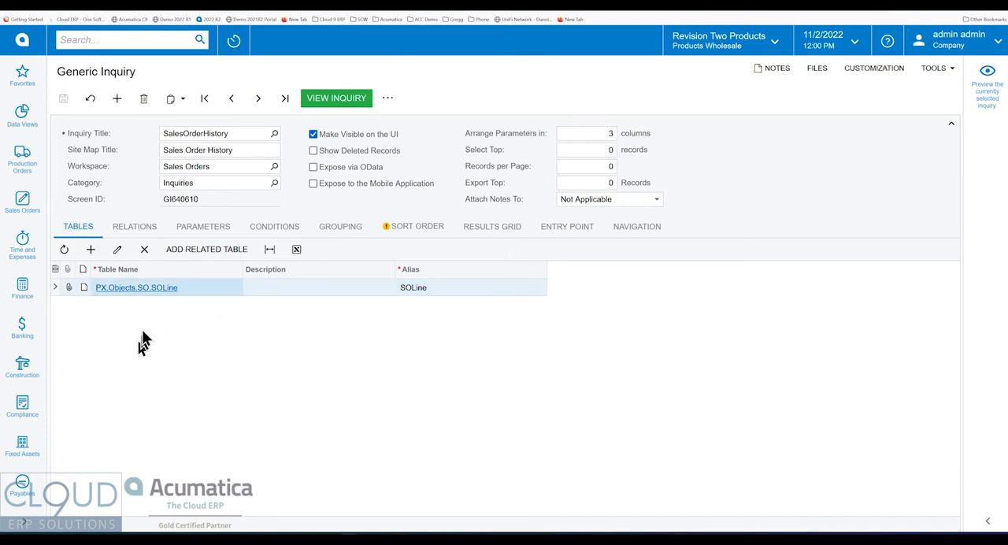
pyautogui.click(146, 233)
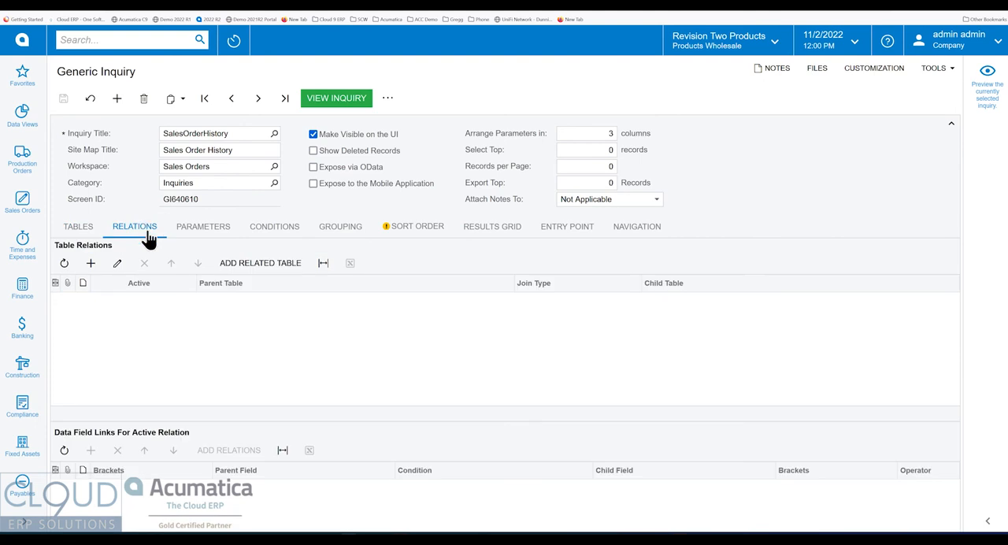
pyautogui.click(182, 315)
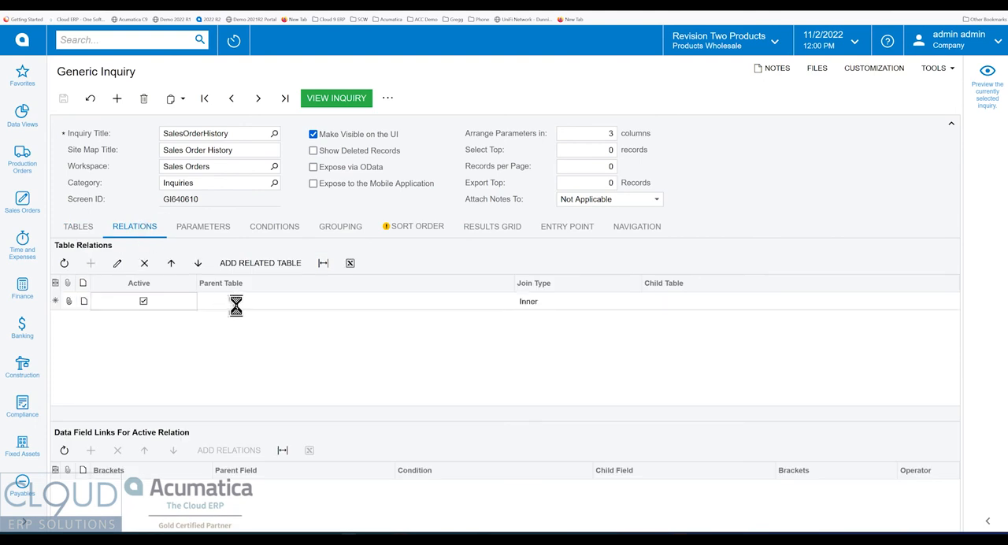
pyautogui.click(551, 300)
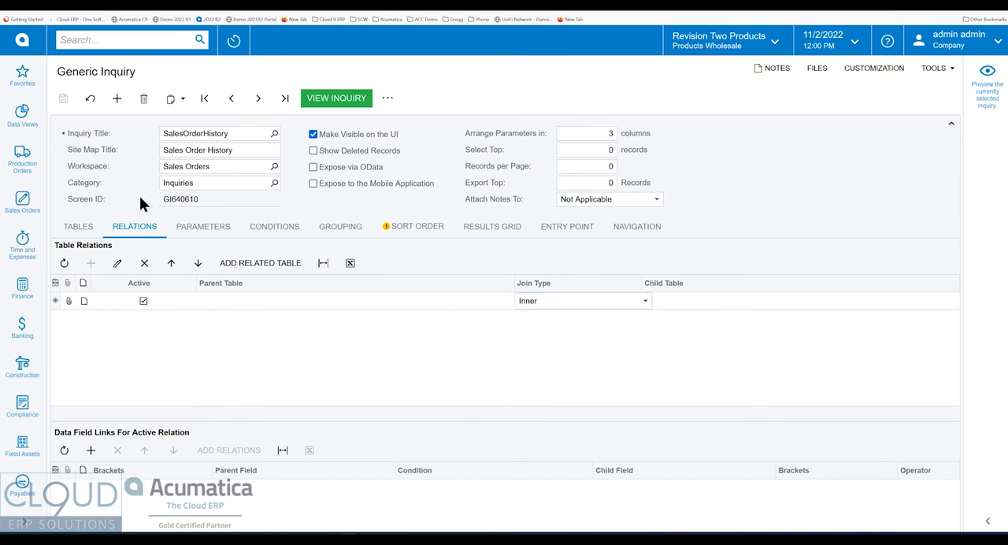
pyautogui.click(94, 228)
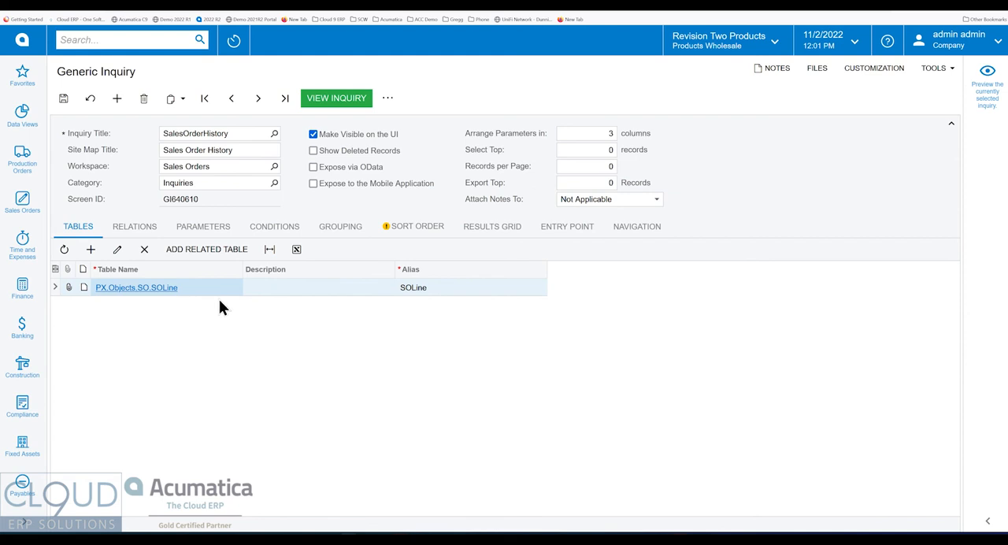
# Search the tables related to SOLine for inven and select InventoryItem, linked by inventoryID, as the child table.
pyautogui.click(207, 250)
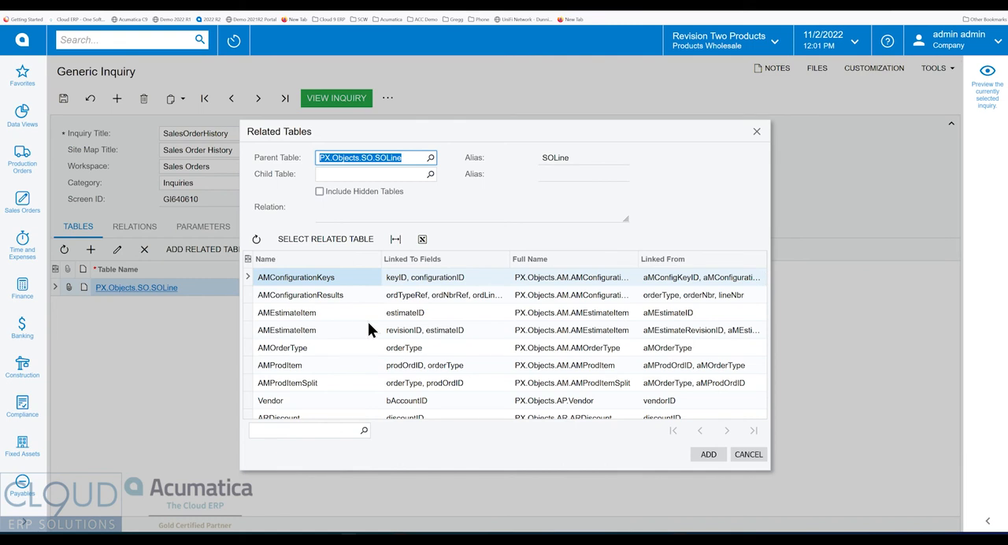
pyautogui.click(285, 428)
pyautogui.write('inven')
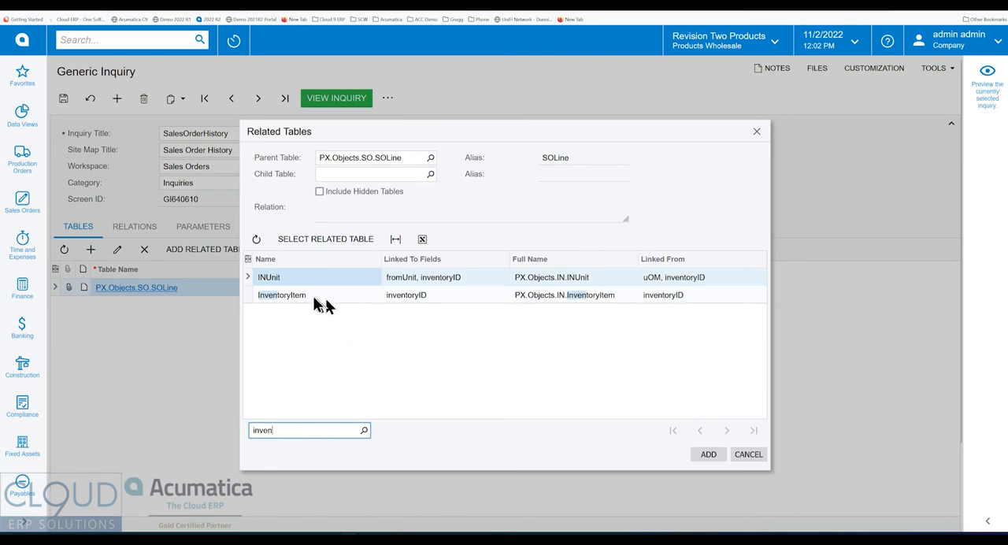
pyautogui.click(281, 296)
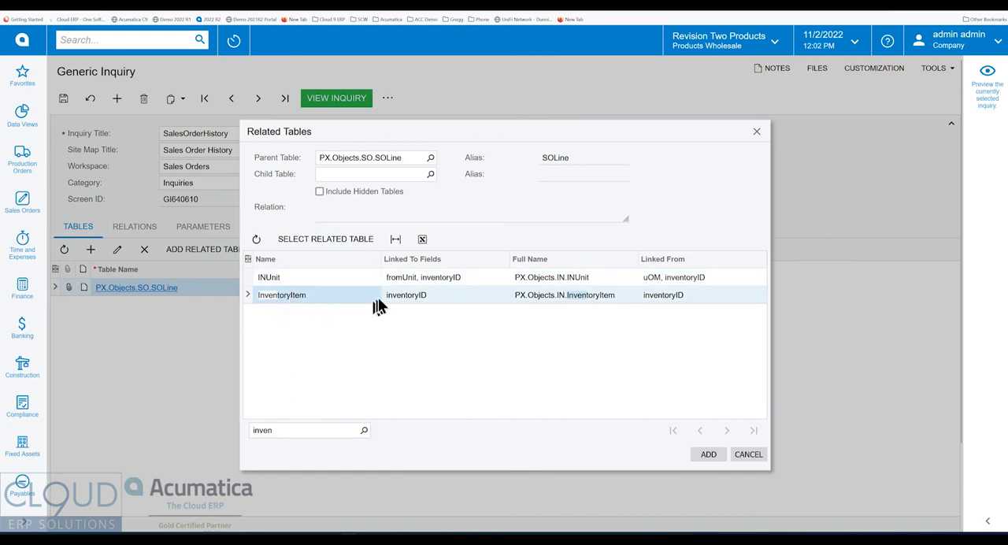
pyautogui.click(431, 297)
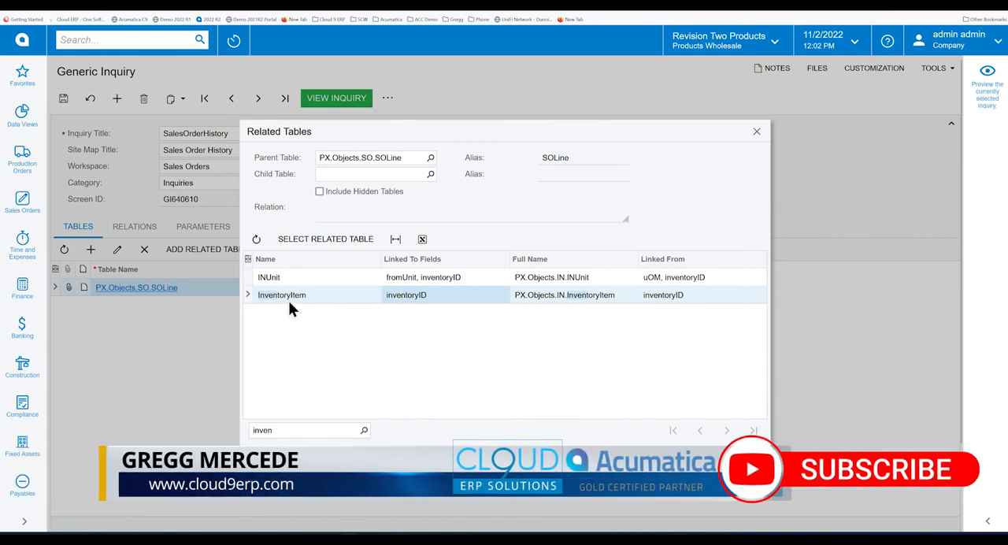
pyautogui.click(672, 295)
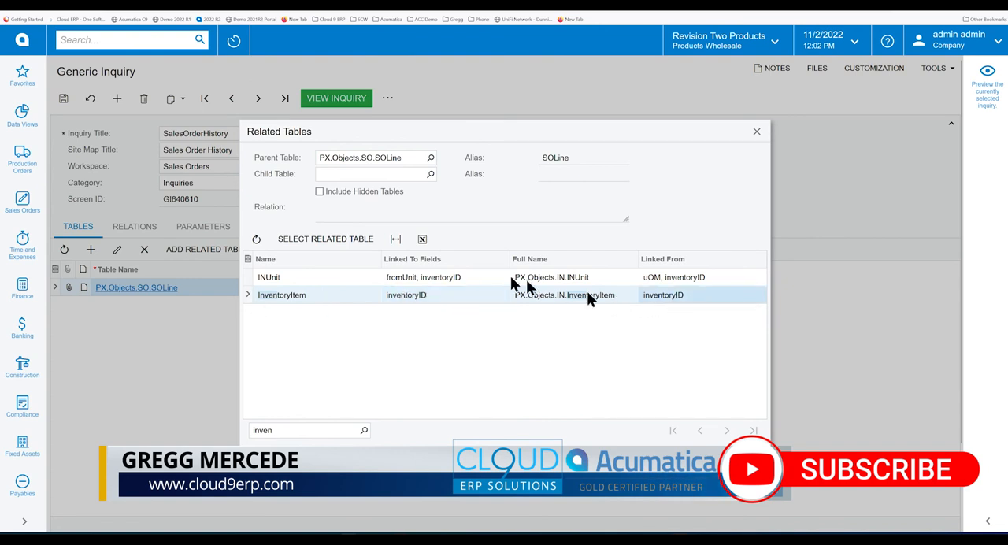
pyautogui.click(419, 295)
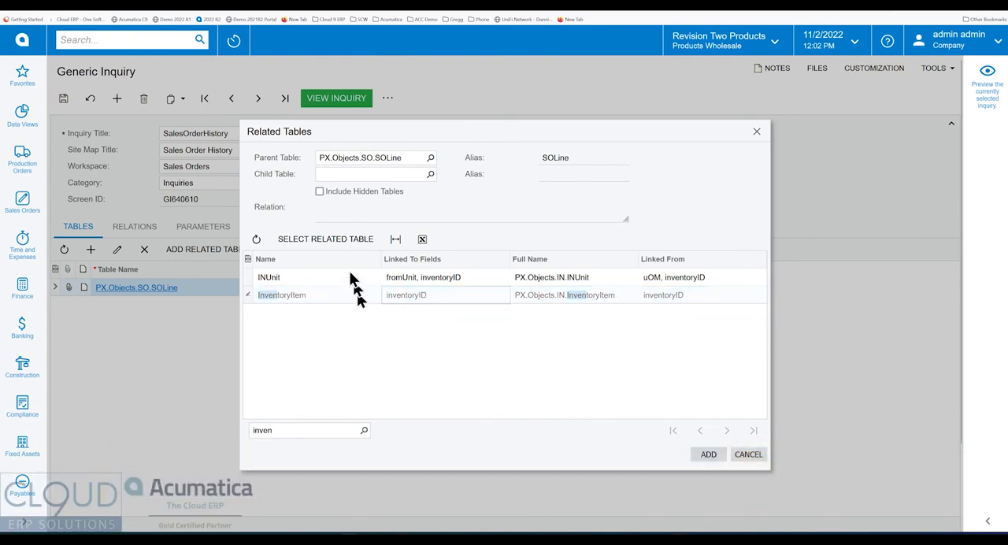
pyautogui.click(336, 240)
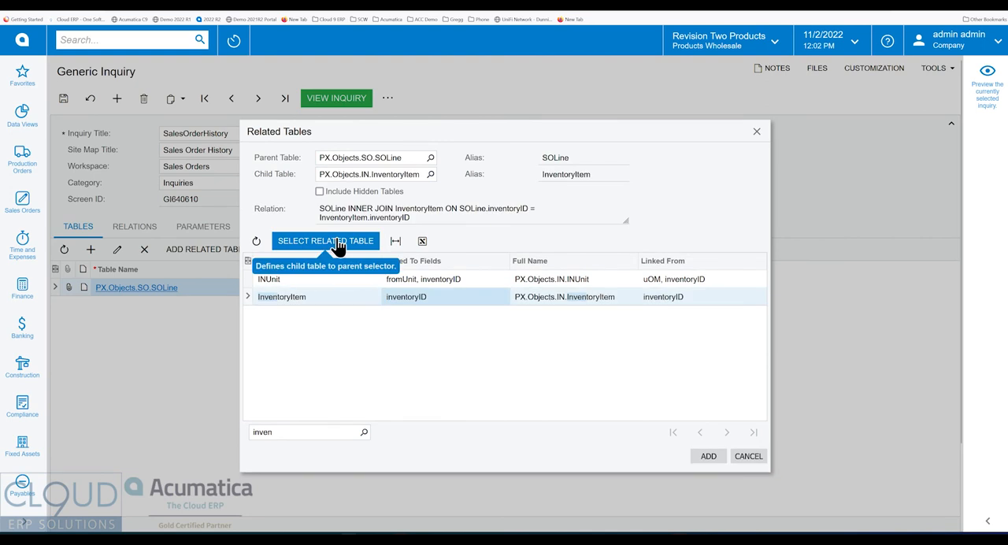
# Add InventoryItem to the inquiry with its SOLine inner join, review the resulting relation, and save the inquiry.
pyautogui.moveTo(321, 208); pyautogui.dragTo(533, 222)
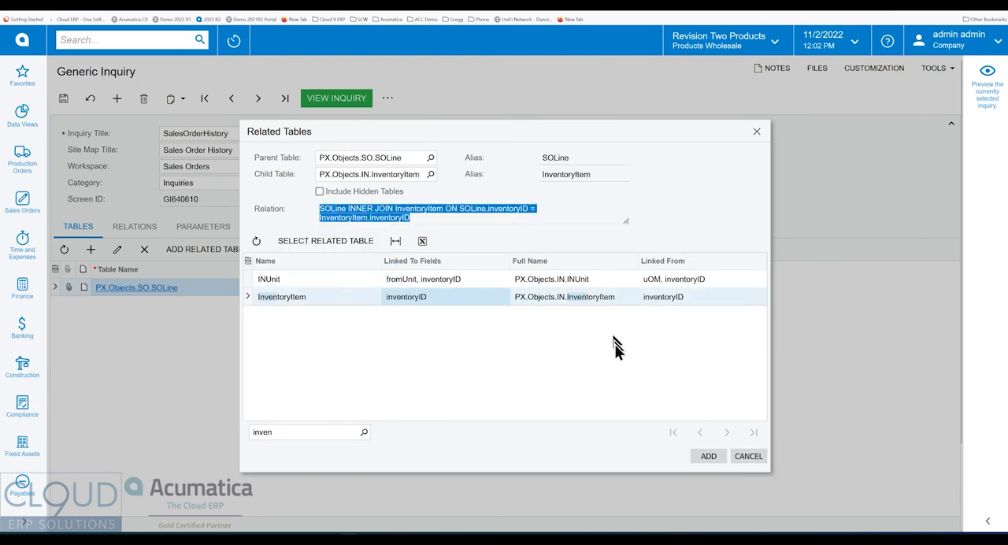
pyautogui.click(706, 455)
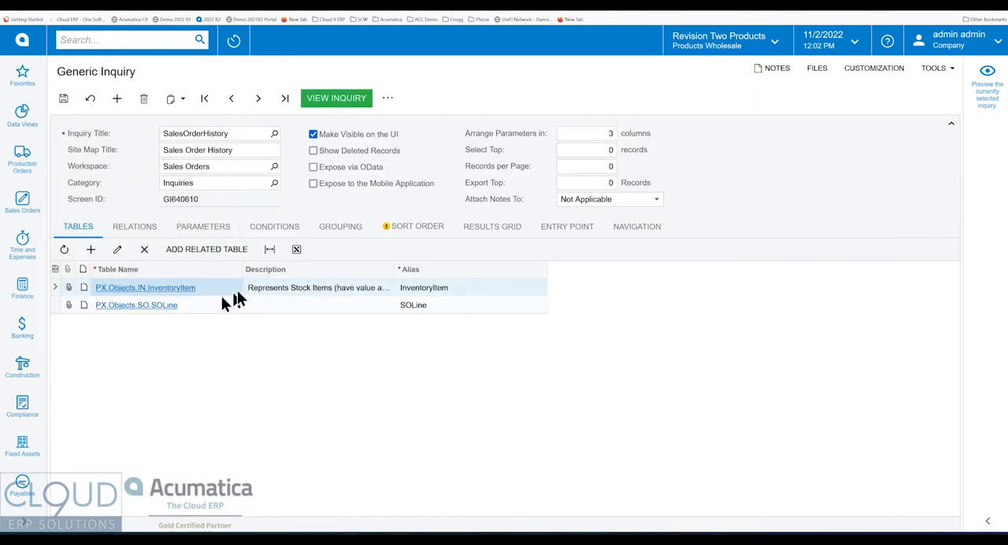
pyautogui.click(146, 231)
pyautogui.click(144, 263)
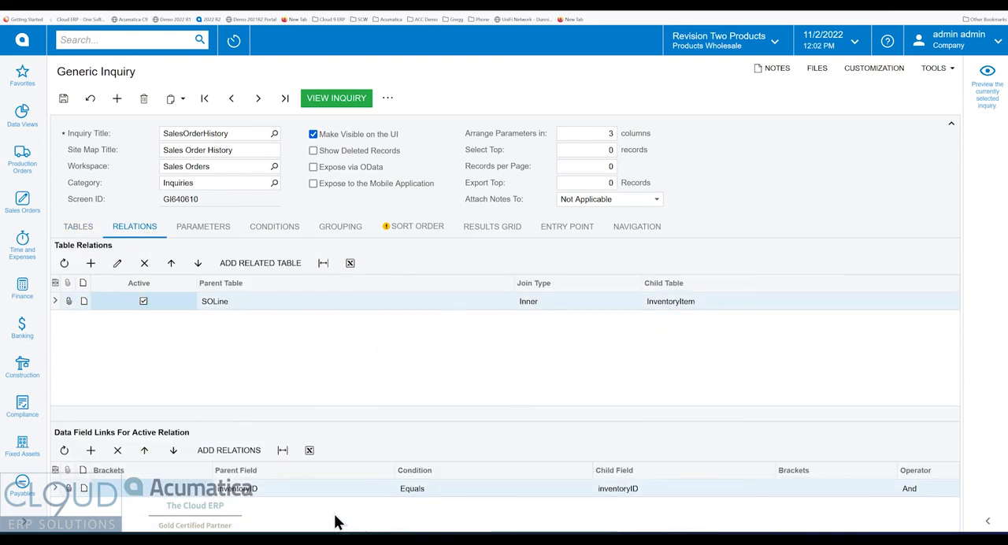
pyautogui.click(64, 98)
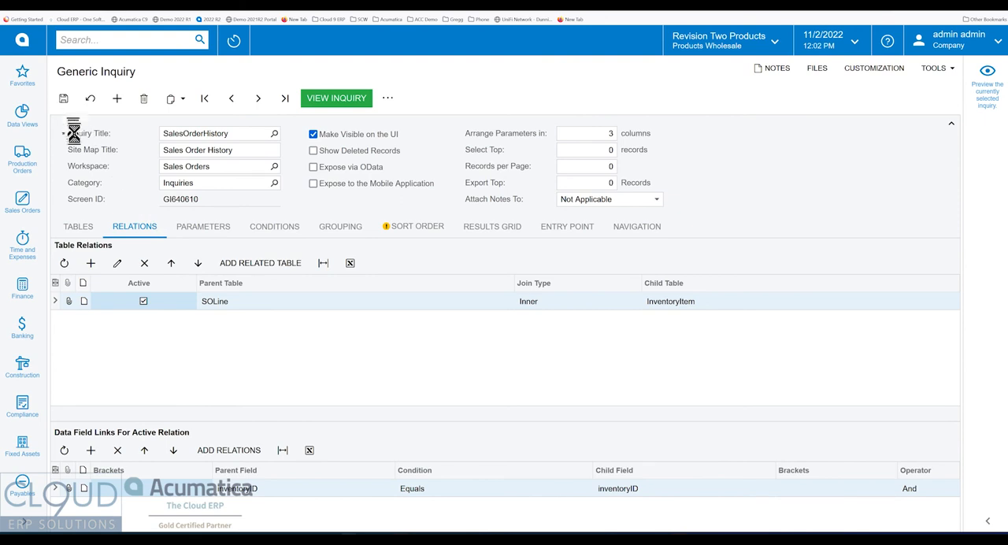
# Add a results grid row for the InventoryItem object with ItemClassID as its data field.
pyautogui.click(78, 228)
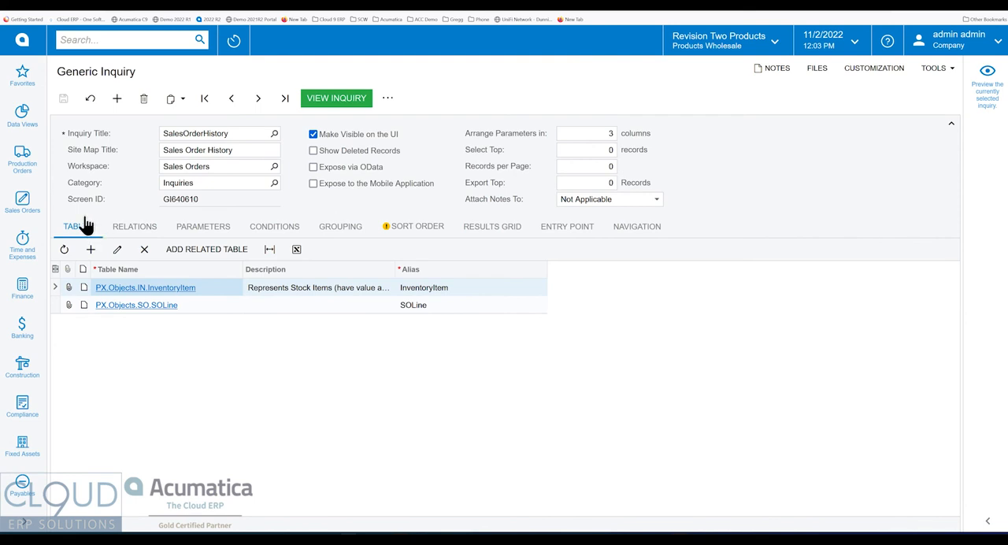
pyautogui.click(497, 229)
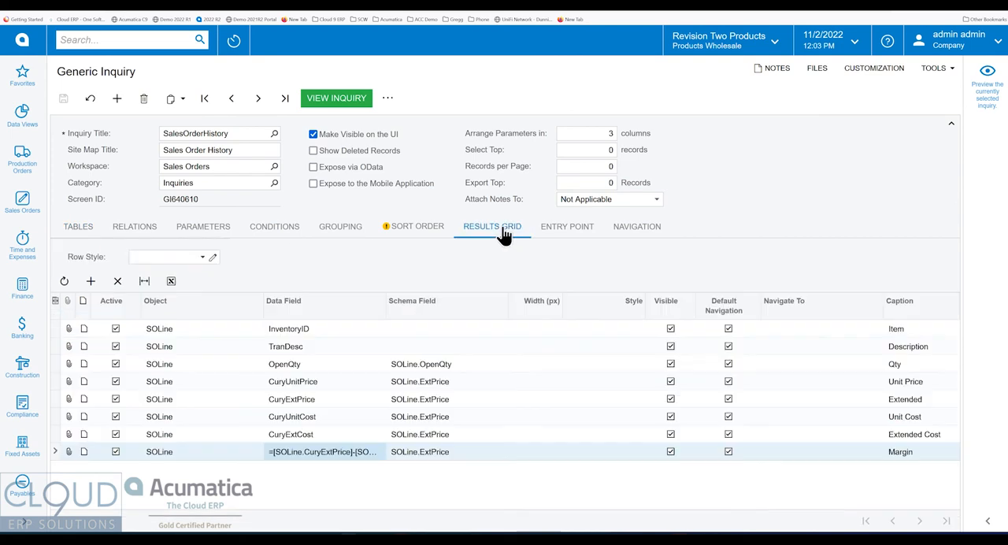
pyautogui.click(91, 281)
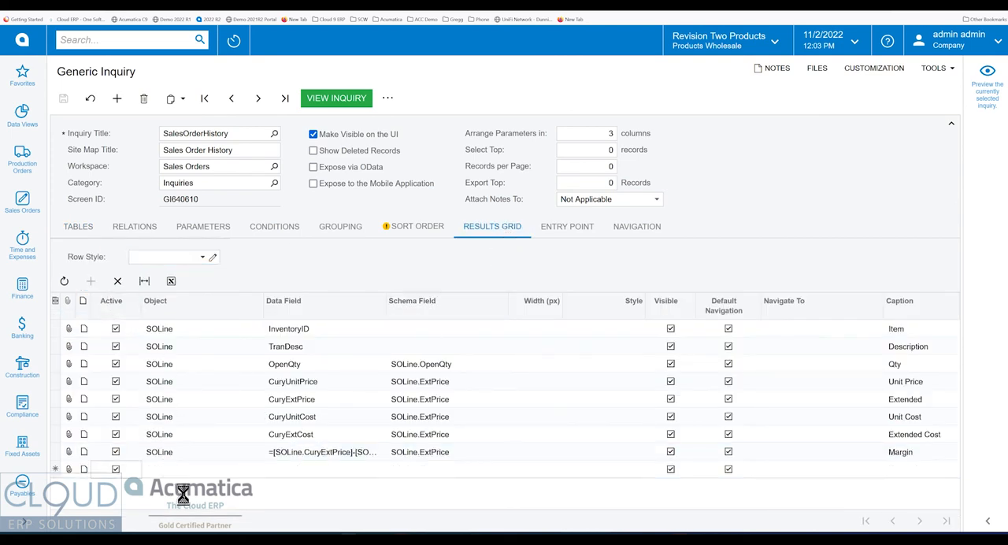
pyautogui.click(200, 470)
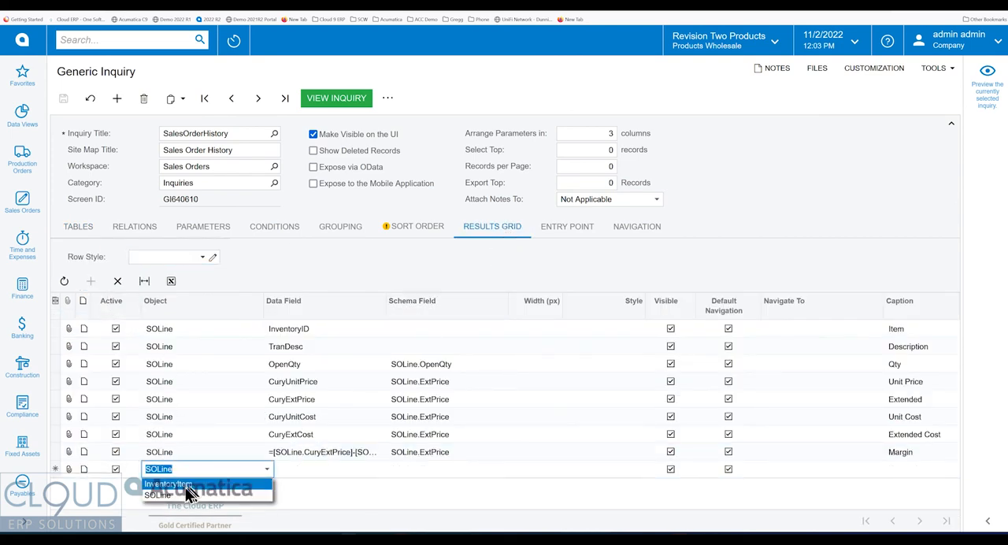
pyautogui.click(185, 486)
pyautogui.click(312, 470)
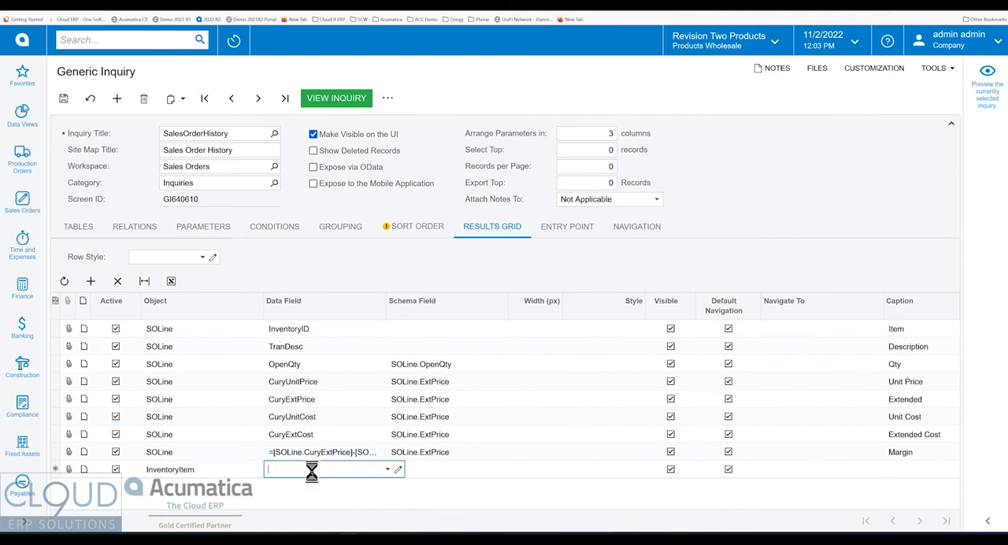
pyautogui.write('cla')
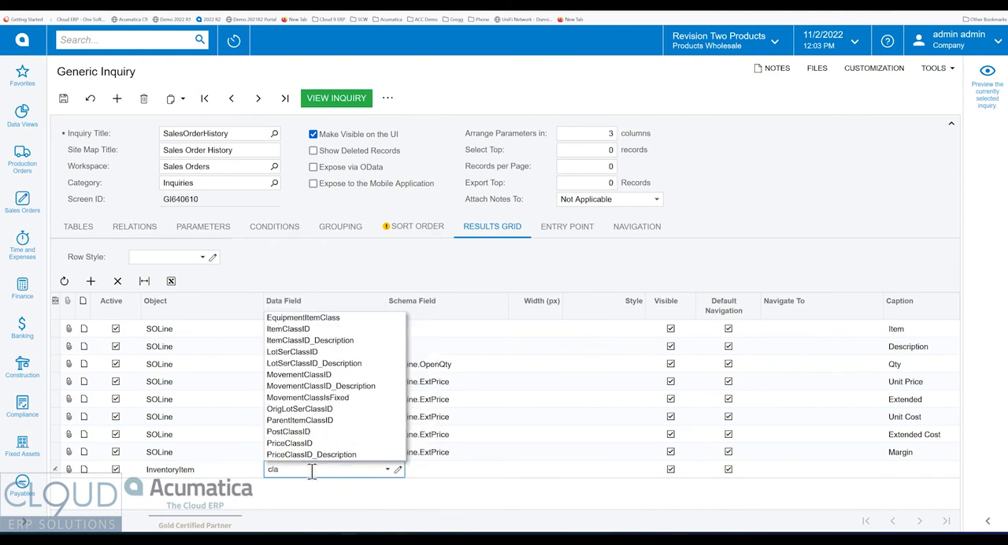
pyautogui.click(289, 329)
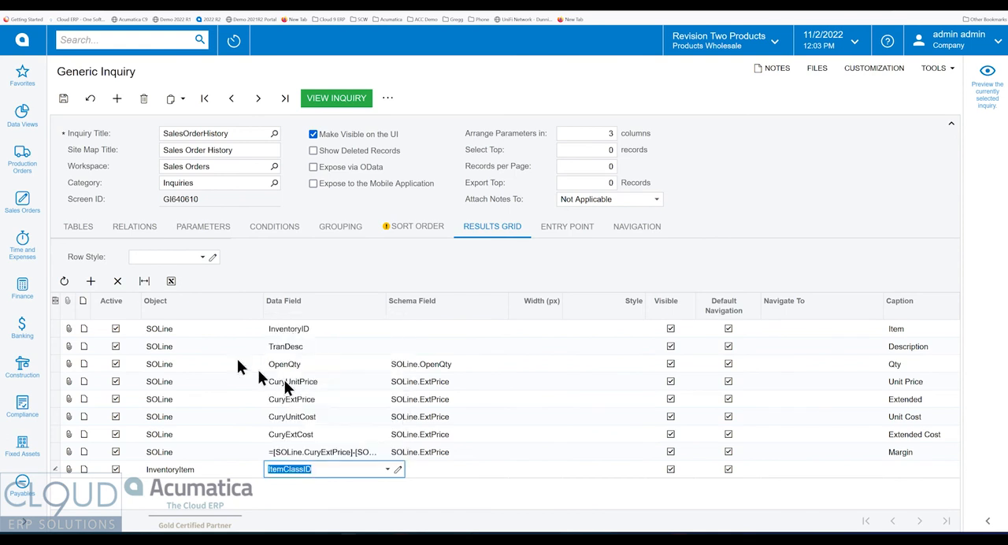
# Add another InventoryItem results row with ItemClassID_Description as its data field and save the inquiry.
pyautogui.click(92, 281)
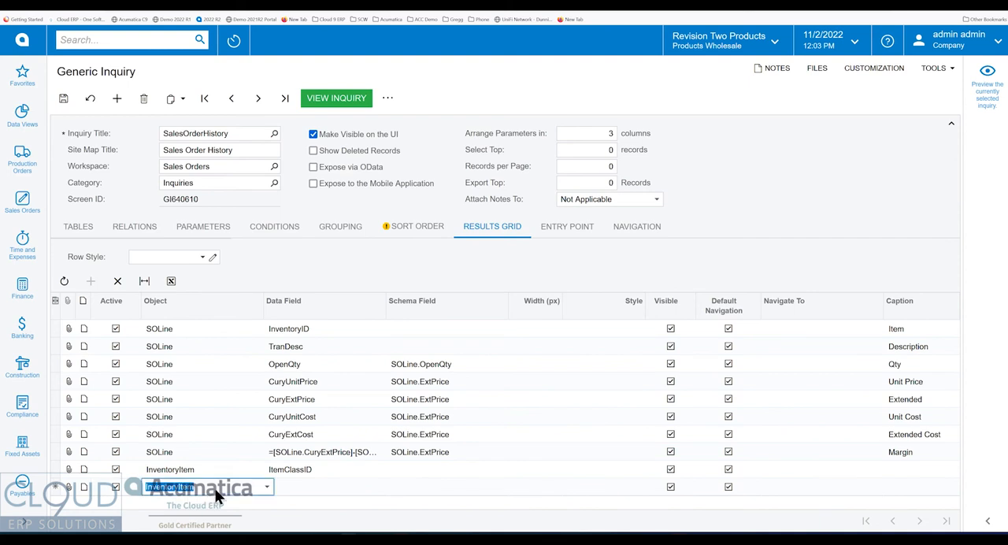
pyautogui.click(339, 487)
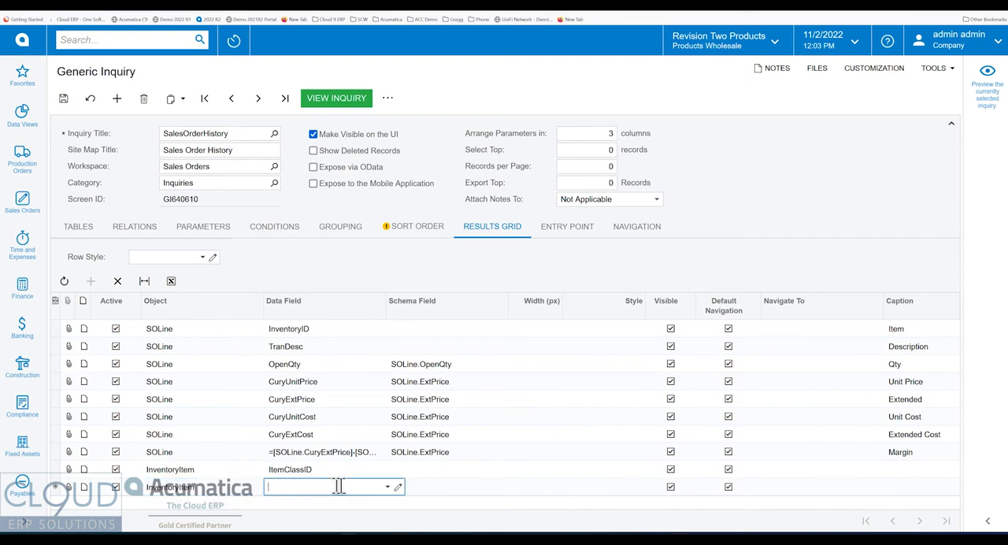
pyautogui.click(387, 486)
pyautogui.write('item')
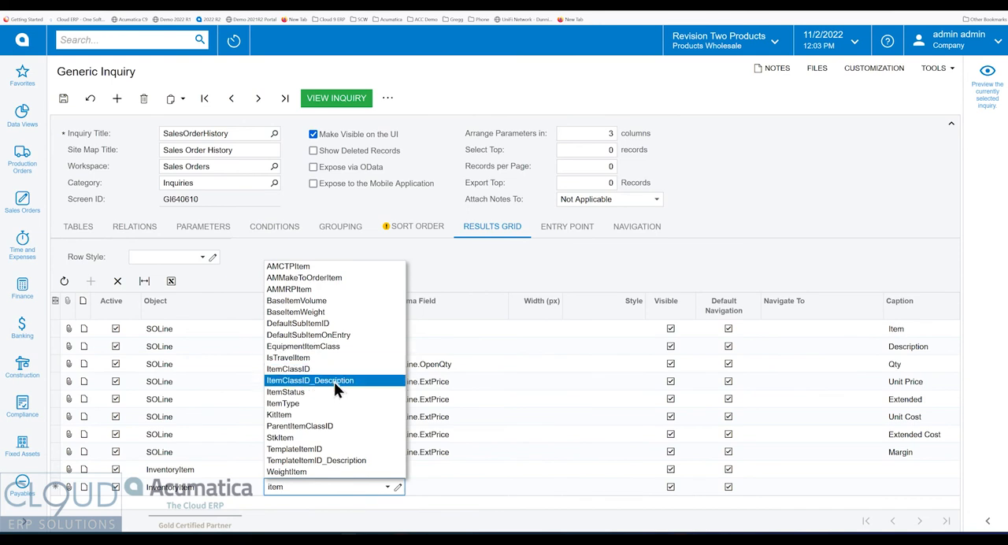
pyautogui.click(326, 381)
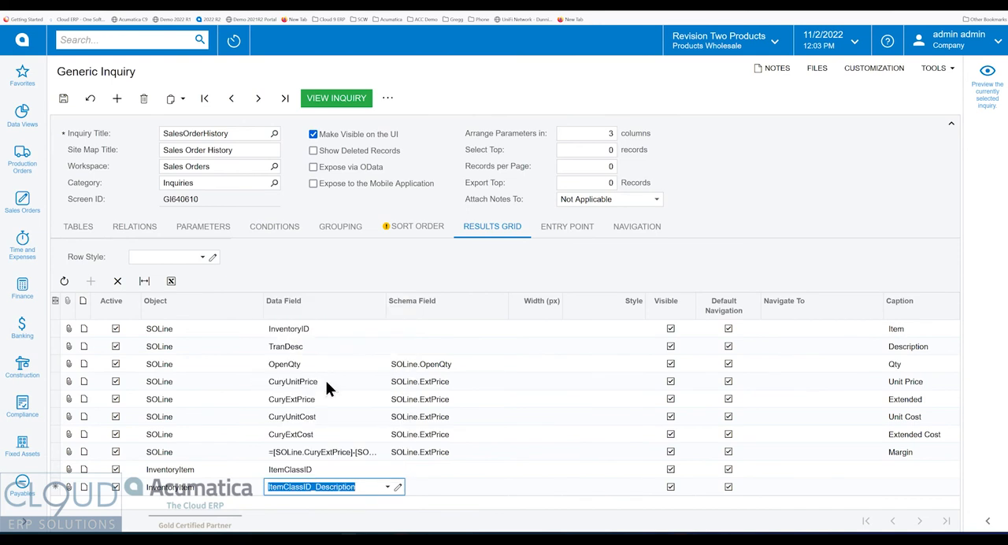
pyautogui.press('Tab')
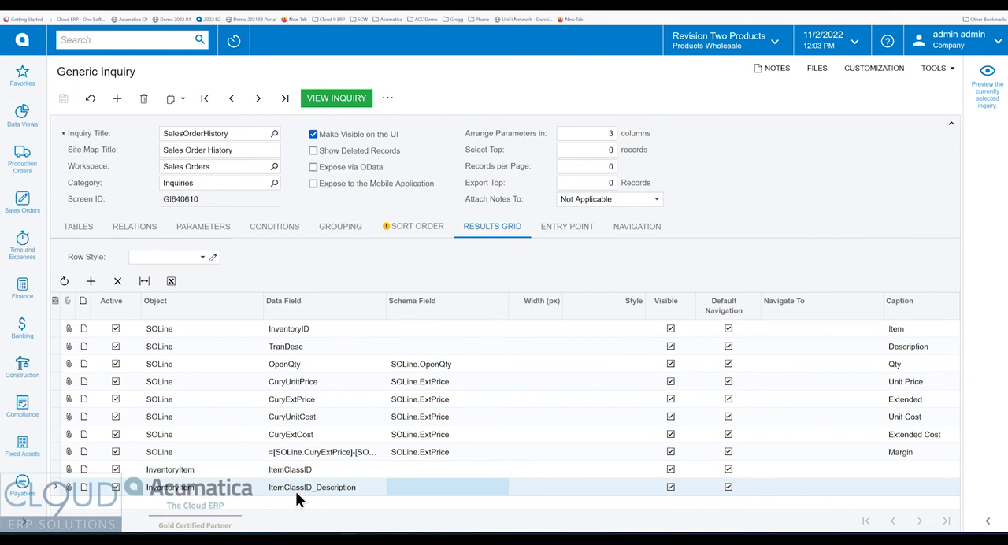
# Search the tables related to InventoryItem for class, examine how INItemClass is linked, and close the list without adding a table.
pyautogui.click(79, 230)
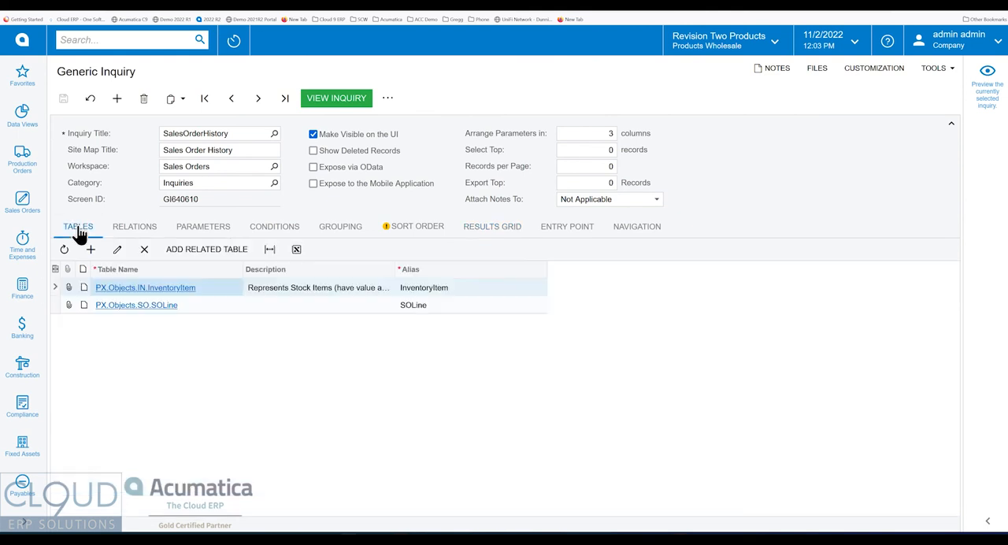
pyautogui.click(209, 250)
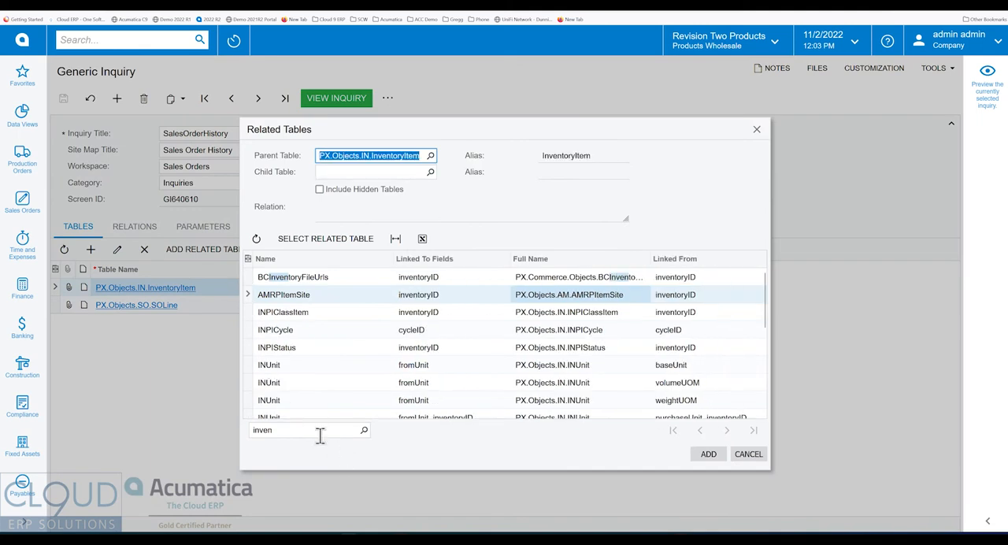
pyautogui.click(310, 429)
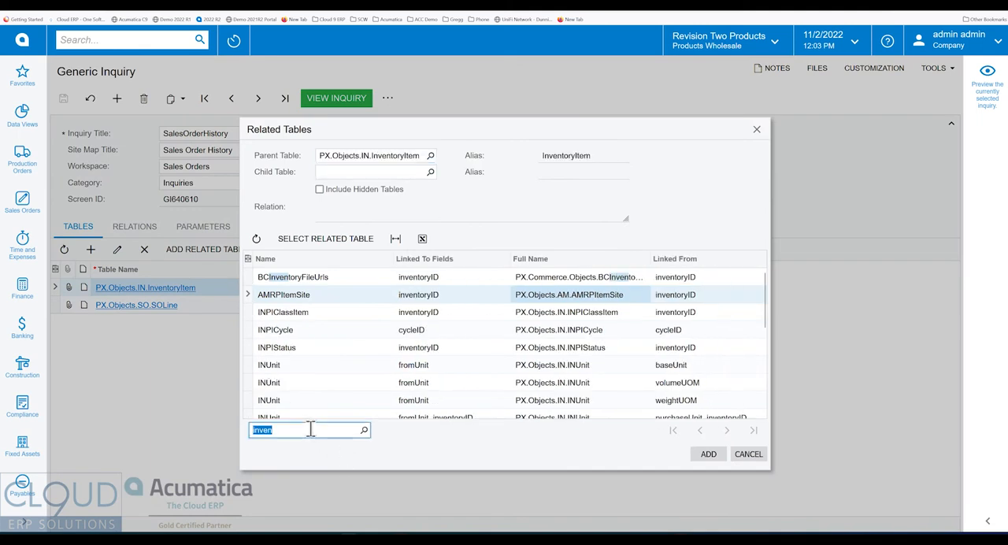
pyautogui.write('class')
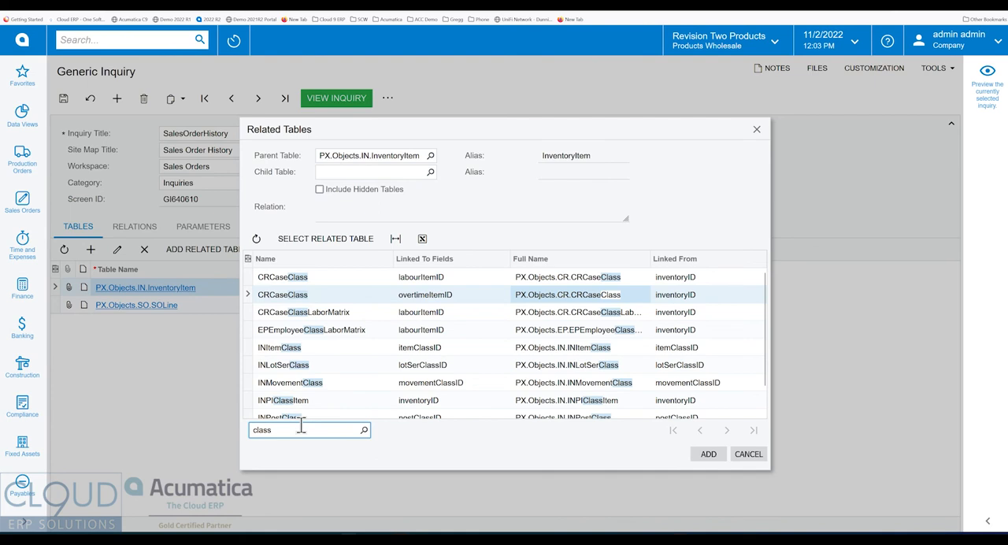
pyautogui.click(292, 351)
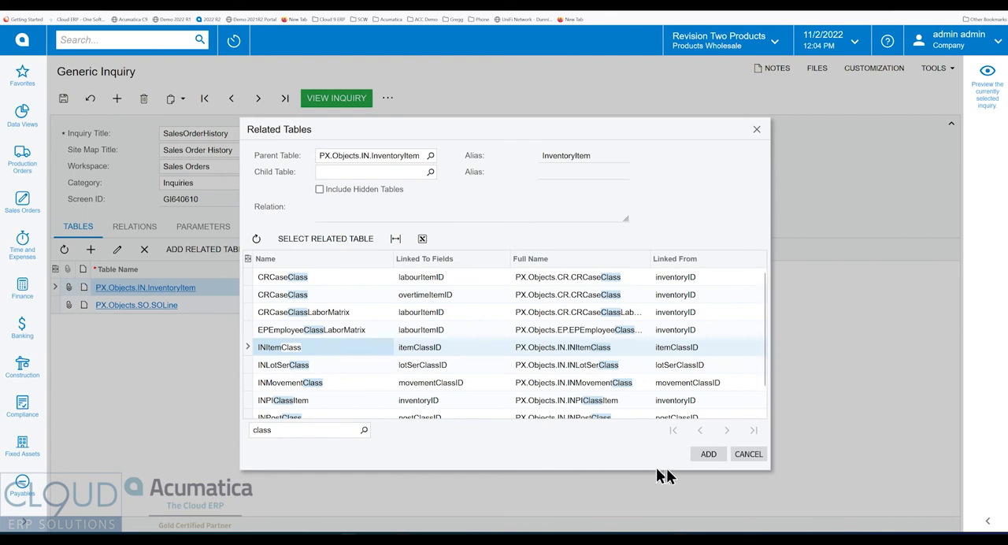
pyautogui.click(748, 454)
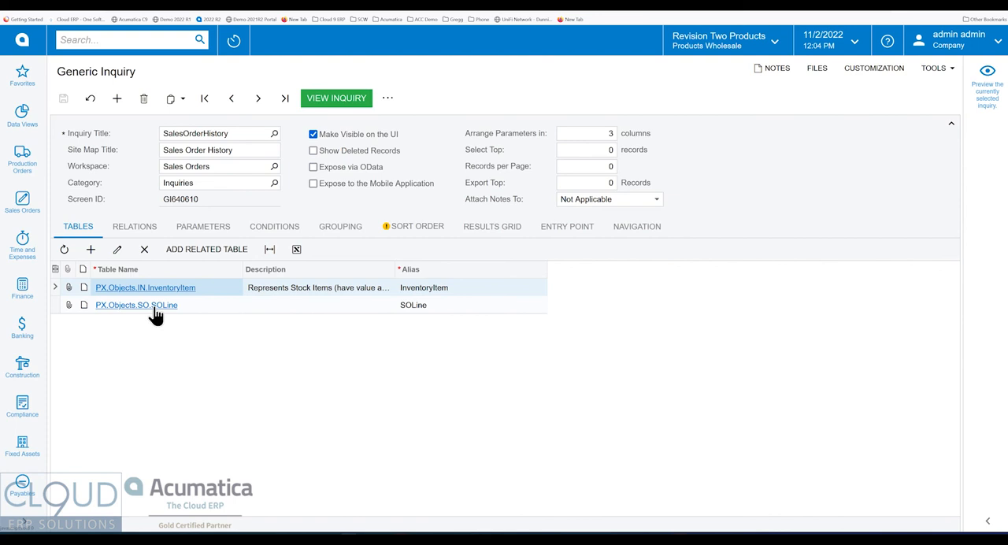
# Examine SOLine's fields and its incoming and outgoing references in the DAC Schema Browser, and return to the inquiry.
pyautogui.click(156, 313)
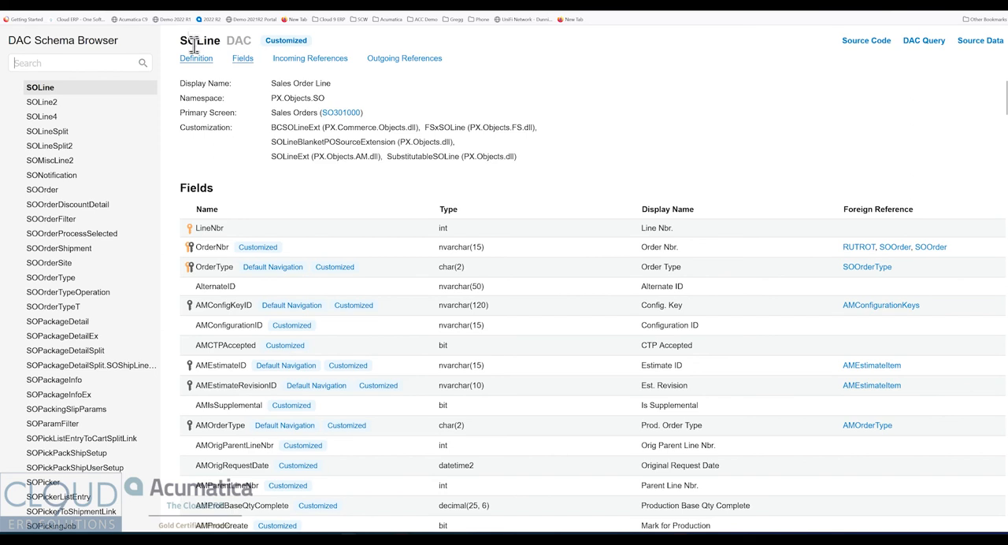
pyautogui.scroll(-1, 259, 389)
pyautogui.scroll(1, 258, 386)
pyautogui.scroll(-4, 221, 411)
pyautogui.scroll(-15, 220, 411)
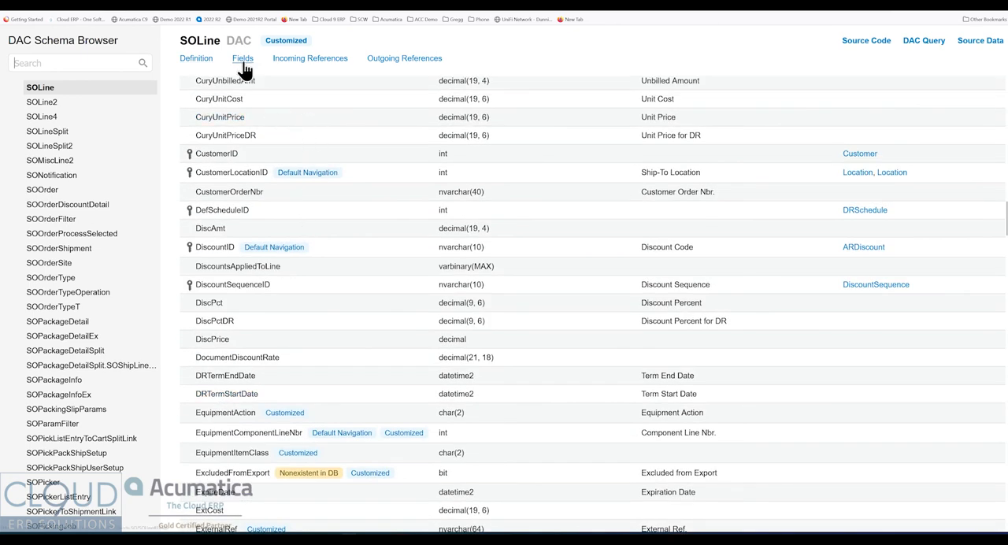
pyautogui.click(311, 65)
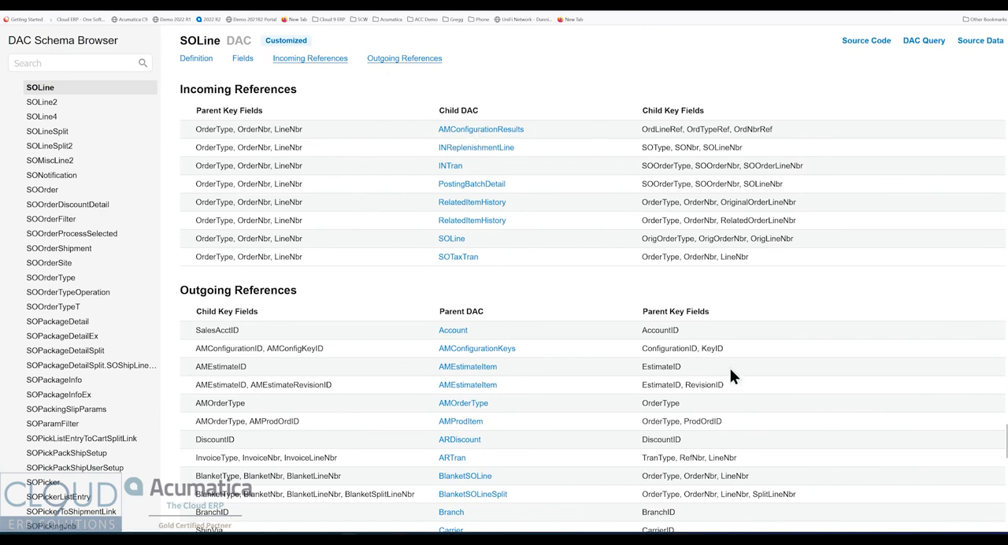
pyautogui.click(254, 2)
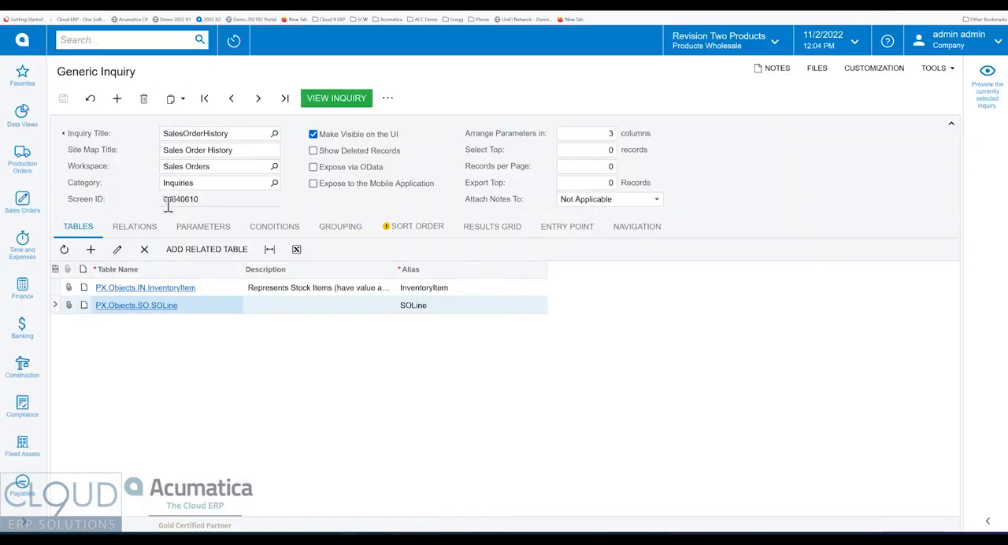
# Caption the ItemClassID row Class and the ItemClassID_Description row Class Description, and save the inquiry.
pyautogui.click(482, 228)
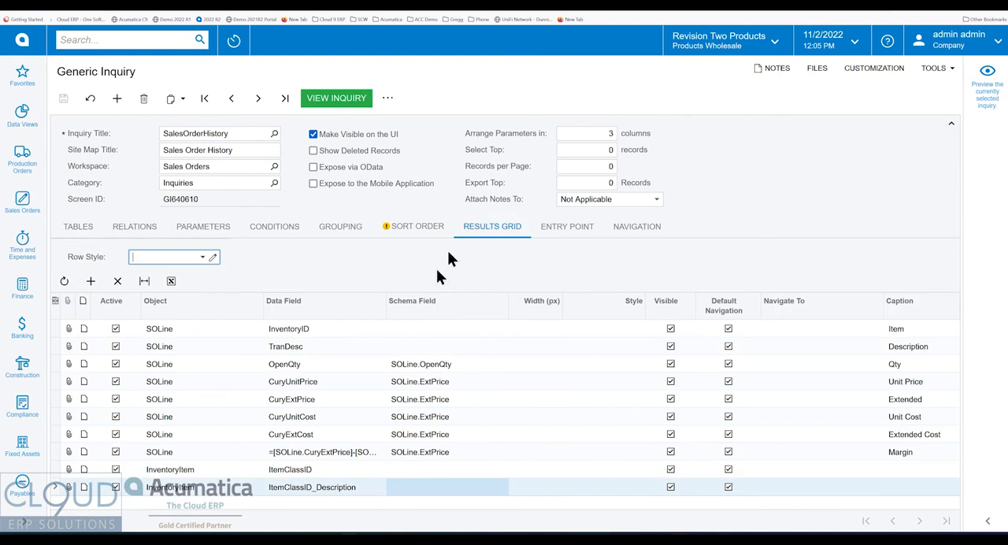
pyautogui.click(303, 471)
pyautogui.click(308, 493)
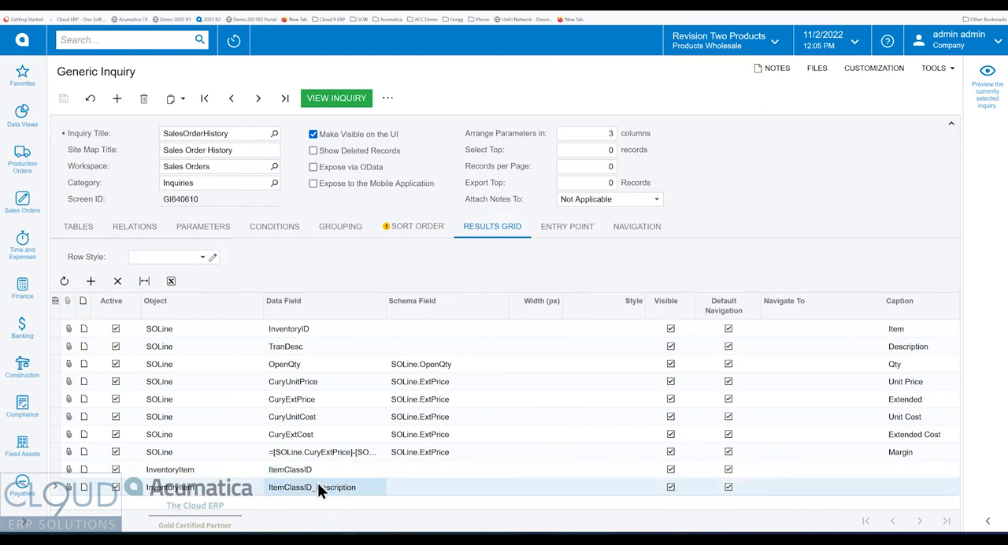
pyautogui.click(932, 470)
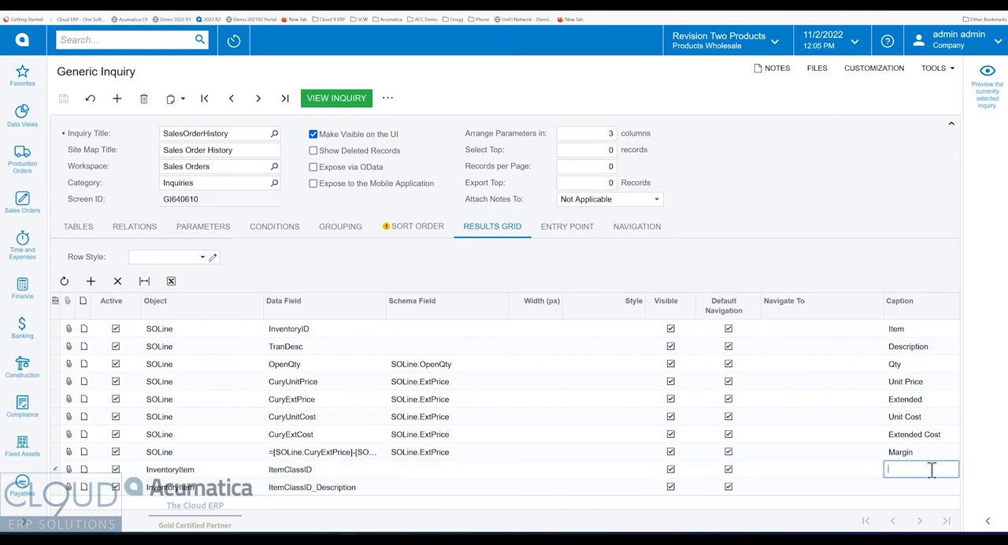
pyautogui.write('Class')
pyautogui.press('Down')
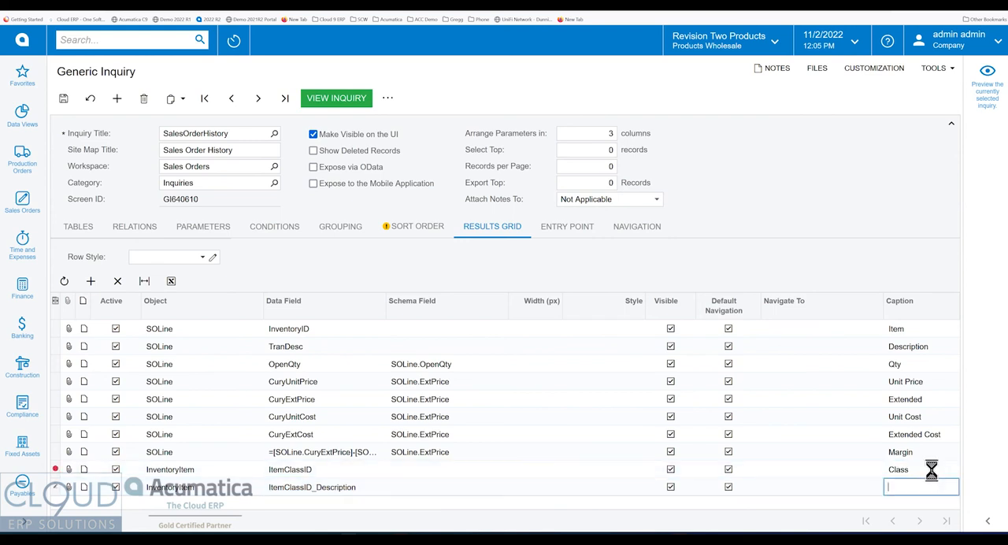
pyautogui.write('Class Description')
pyautogui.press('Down')
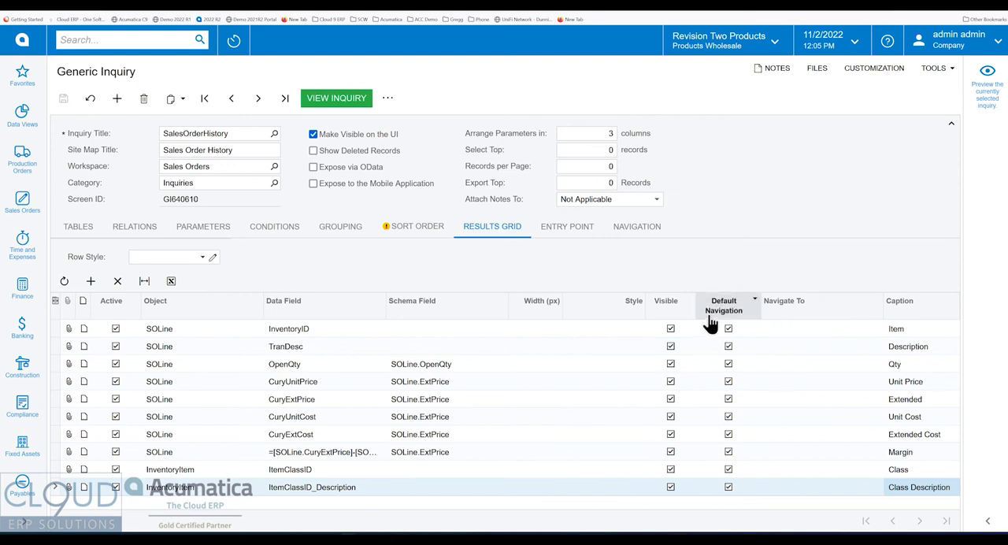
# Preview the Sales Order History inquiry, check its Class and Class Description columns, and close the preview.
pyautogui.click(989, 522)
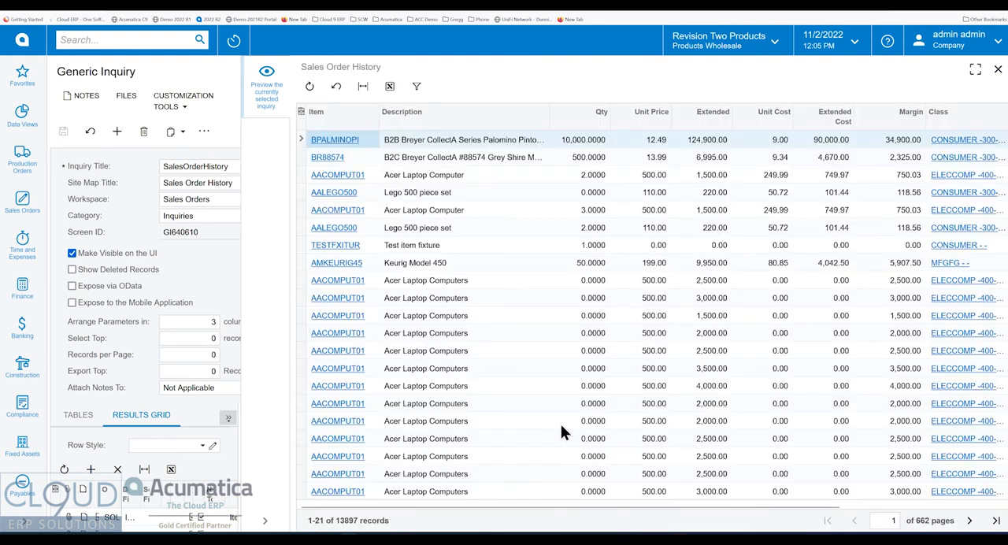
pyautogui.click(469, 158)
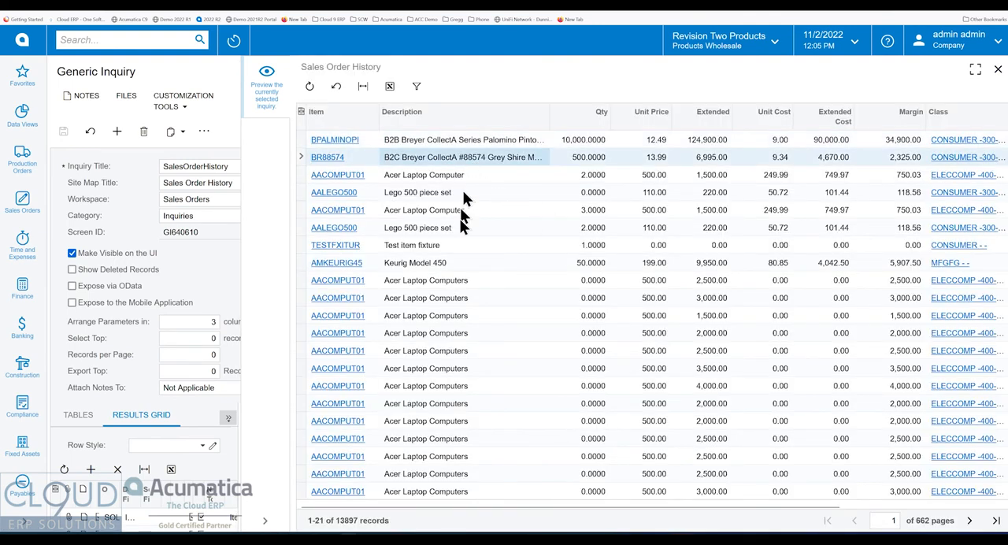
pyautogui.moveTo(491, 506); pyautogui.dragTo(661, 519)
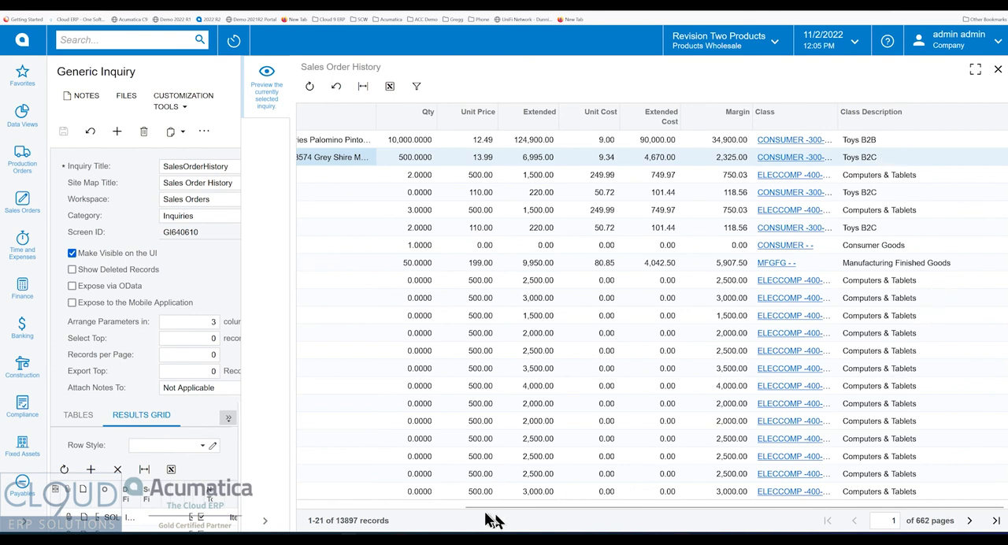
pyautogui.moveTo(483, 506); pyautogui.dragTo(286, 501)
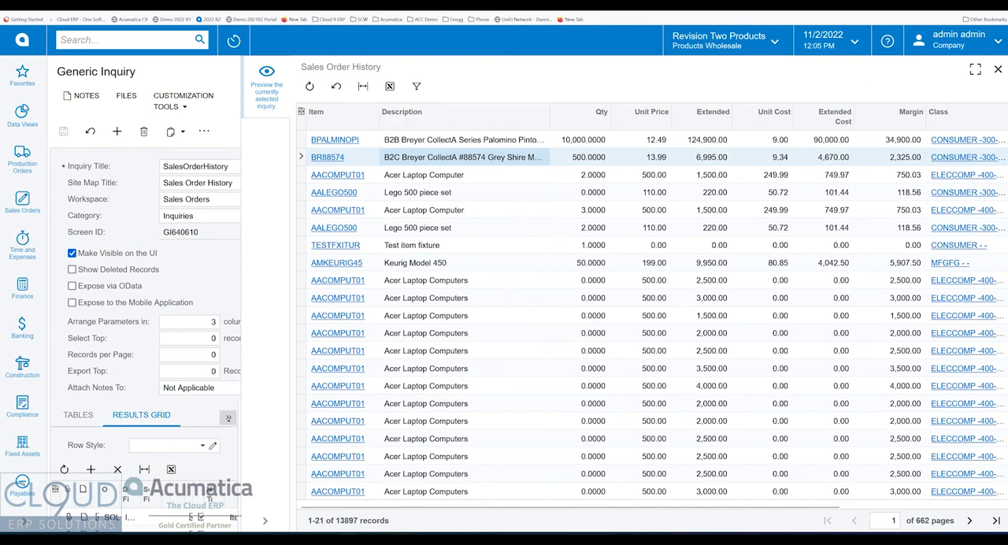
pyautogui.click(998, 69)
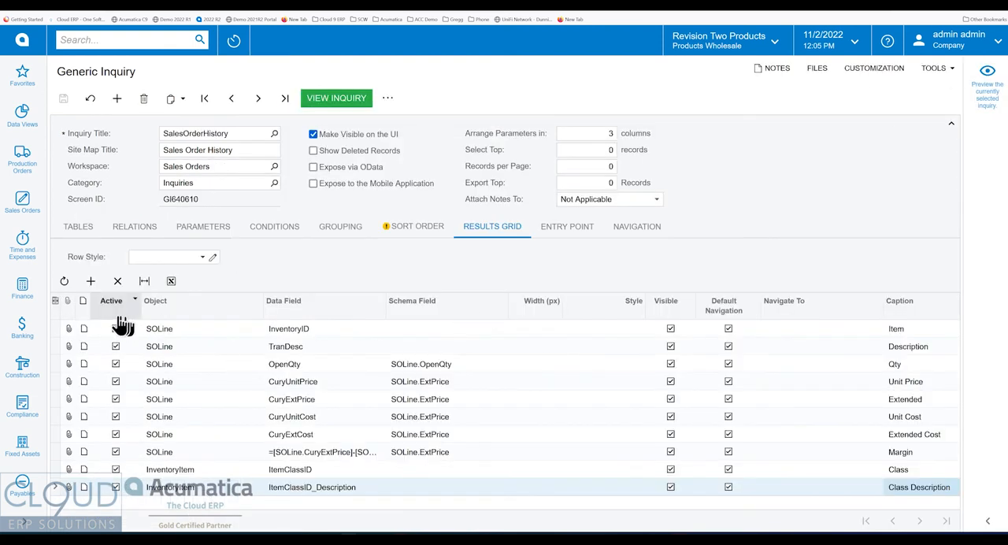
# Add a results grid row for the SOLine object with OrderNbr as its data field.
pyautogui.click(90, 280)
pyautogui.click(189, 498)
pyautogui.click(188, 498)
pyautogui.click(193, 490)
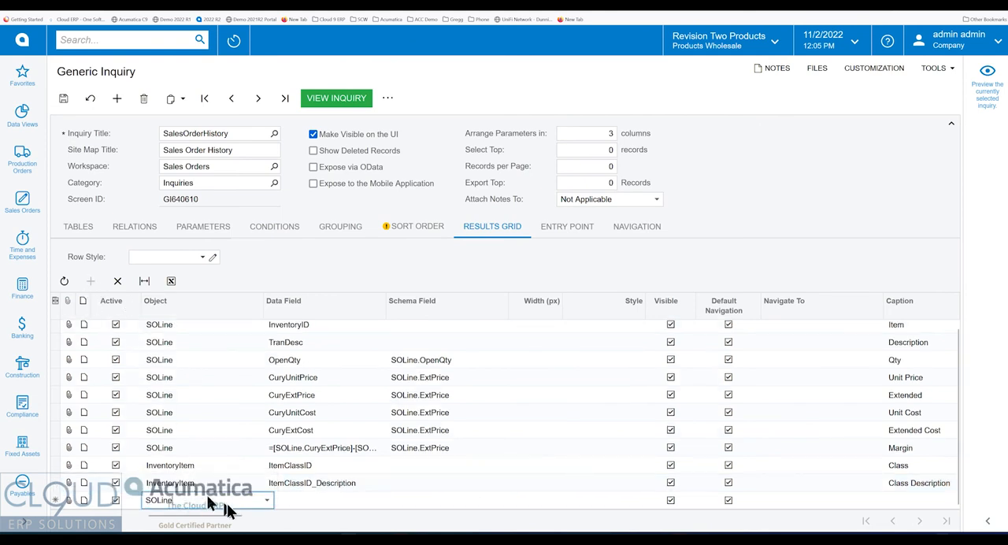
pyautogui.click(314, 501)
pyautogui.write('ordern')
pyautogui.press('Down')
pyautogui.press('Down')
# Caption the OrderNbr results row Order Nbr.
pyautogui.press('Tab')
pyautogui.press('Tab')
pyautogui.press('Tab')
pyautogui.press('Tab')
pyautogui.press('Tab')
pyautogui.press('Tab')
pyautogui.press('Tab')
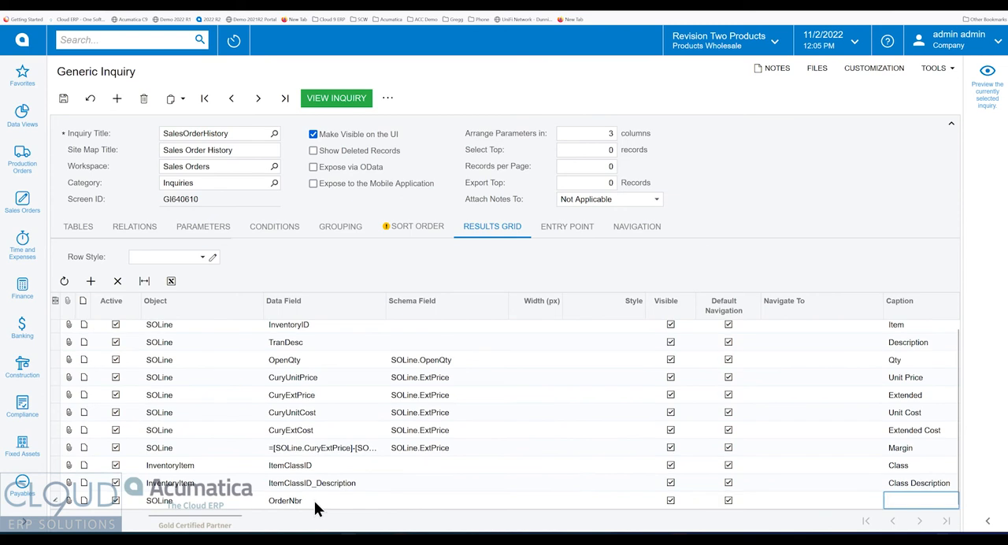
pyautogui.write('Order Nbr')
pyautogui.press('Tab')
# Add an SOLine results grid row with the data field OrderDate, caption it Date, and save the inquiry.
pyautogui.click(289, 499)
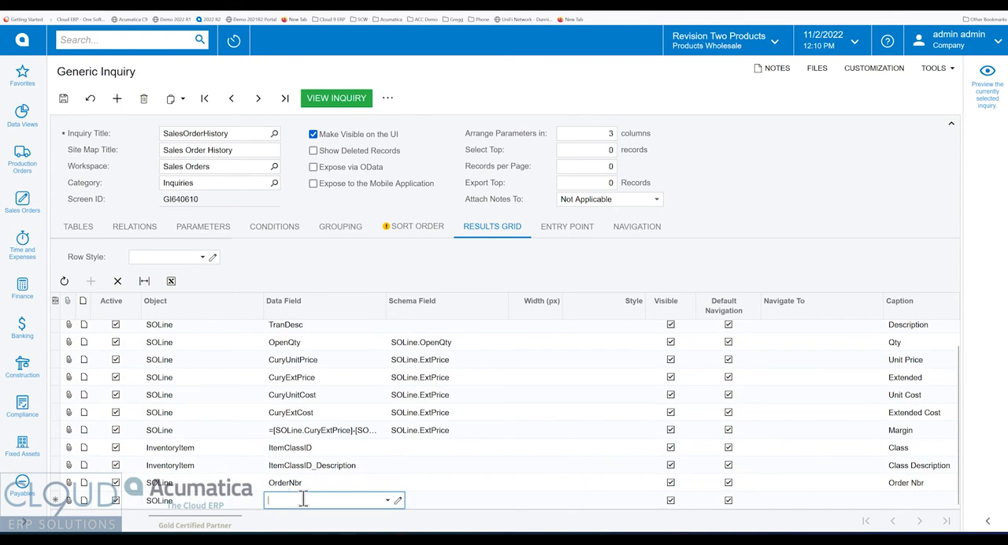
pyautogui.write('date')
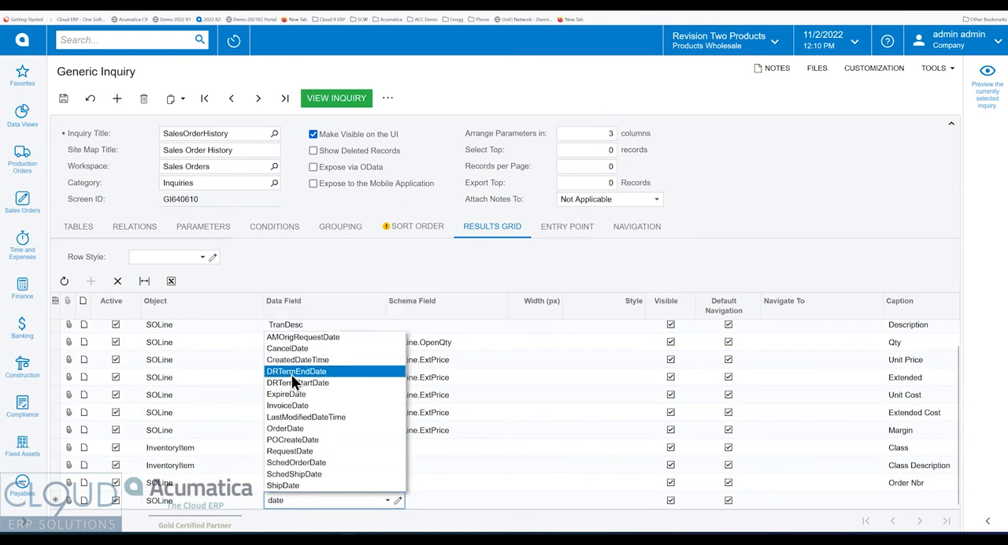
pyautogui.click(294, 429)
pyautogui.click(440, 500)
pyautogui.click(575, 495)
pyautogui.click(928, 501)
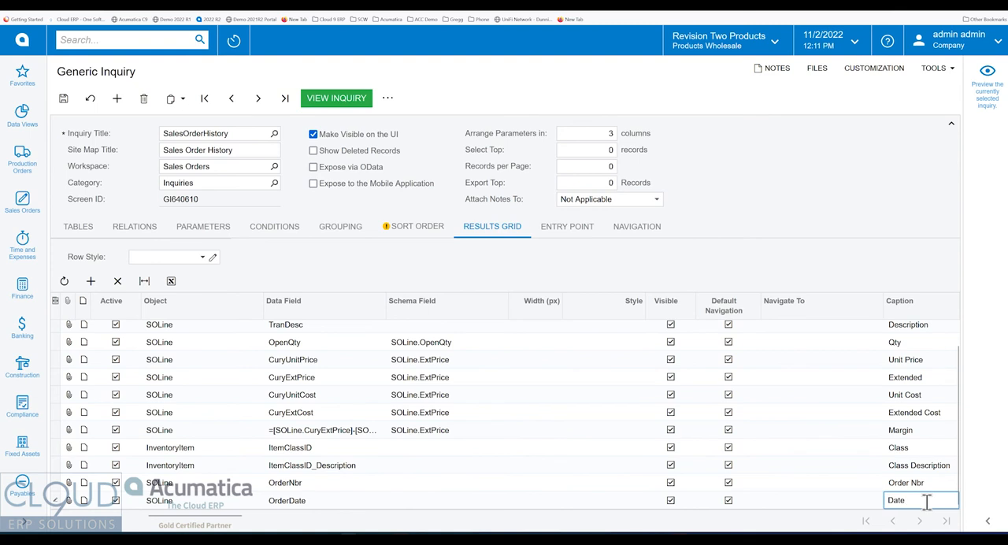
pyautogui.hotkey('ctrl', 's')
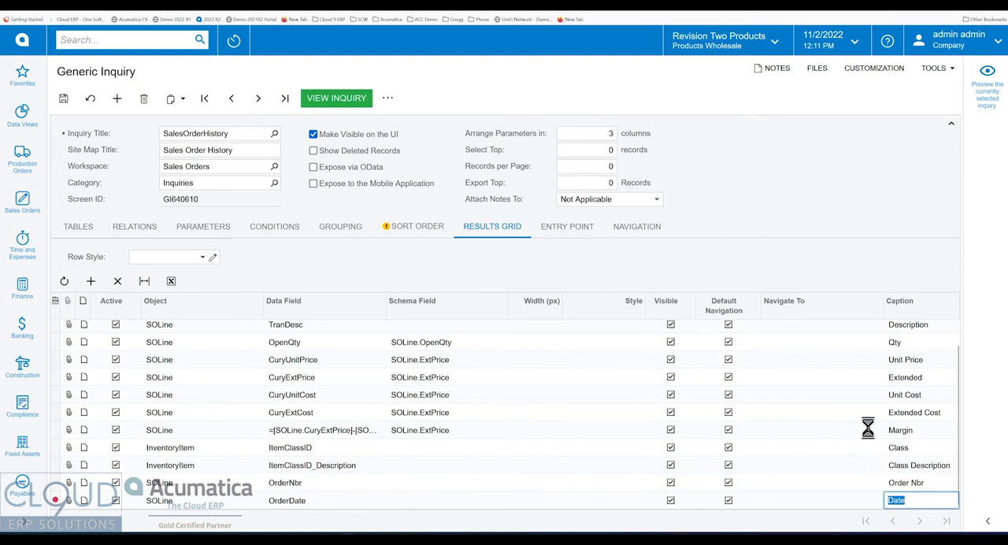
# Preview the Sales Order History inquiry, check its Order Nbr, Class and Date columns, and close the preview.
pyautogui.click(987, 522)
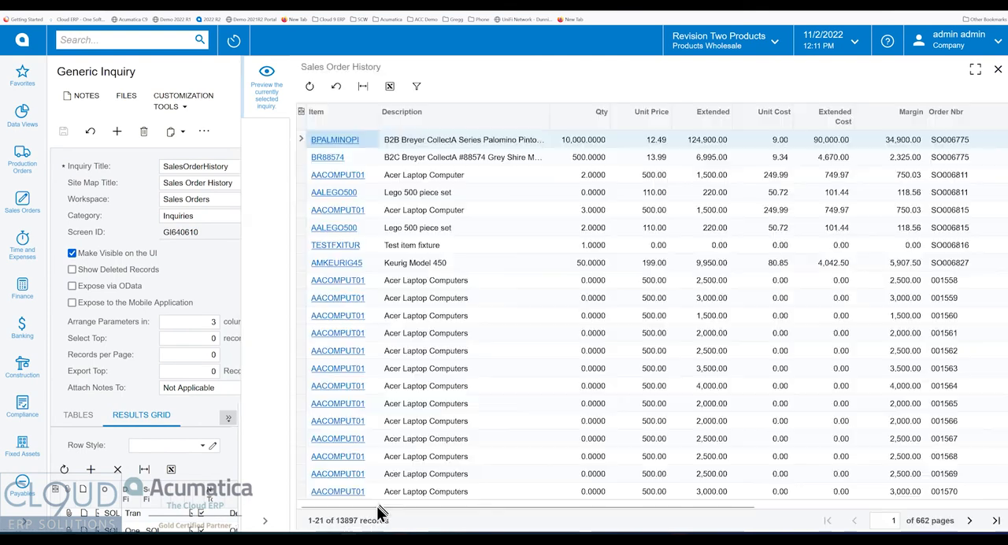
pyautogui.moveTo(378, 508); pyautogui.dragTo(678, 512)
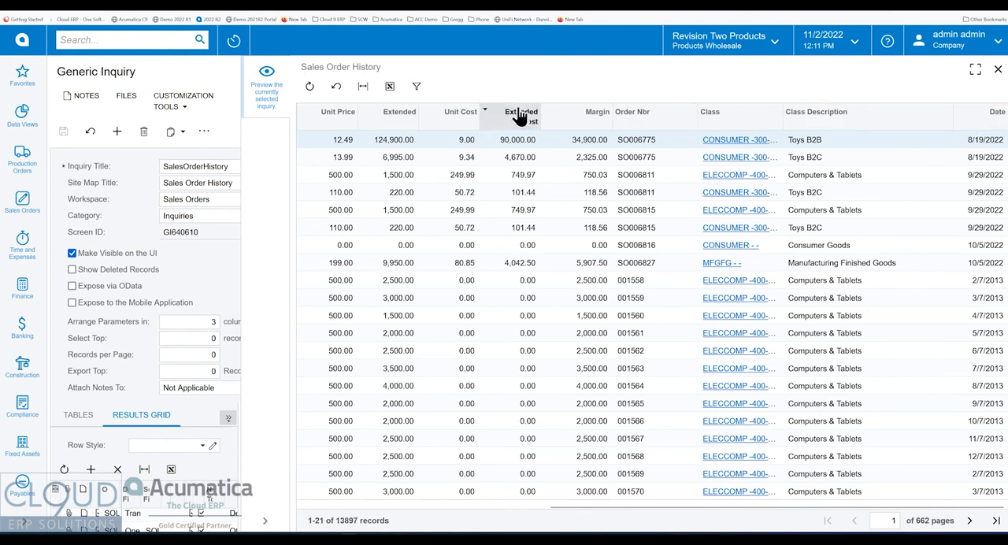
pyautogui.click(998, 69)
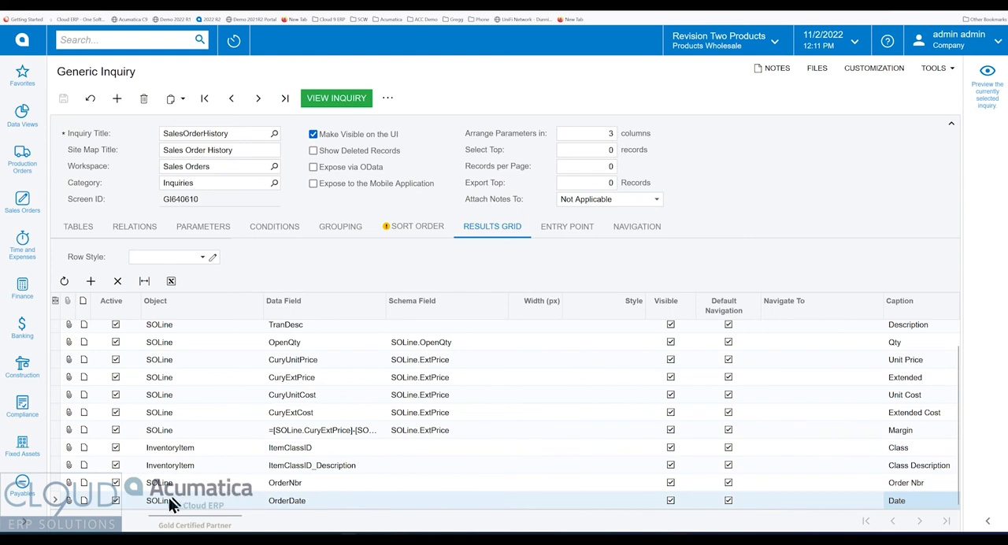
# Reorder the results grid rows so OrderDate comes first and OrderNbr second, and save the inquiry.
pyautogui.moveTo(161, 500); pyautogui.dragTo(178, 324)
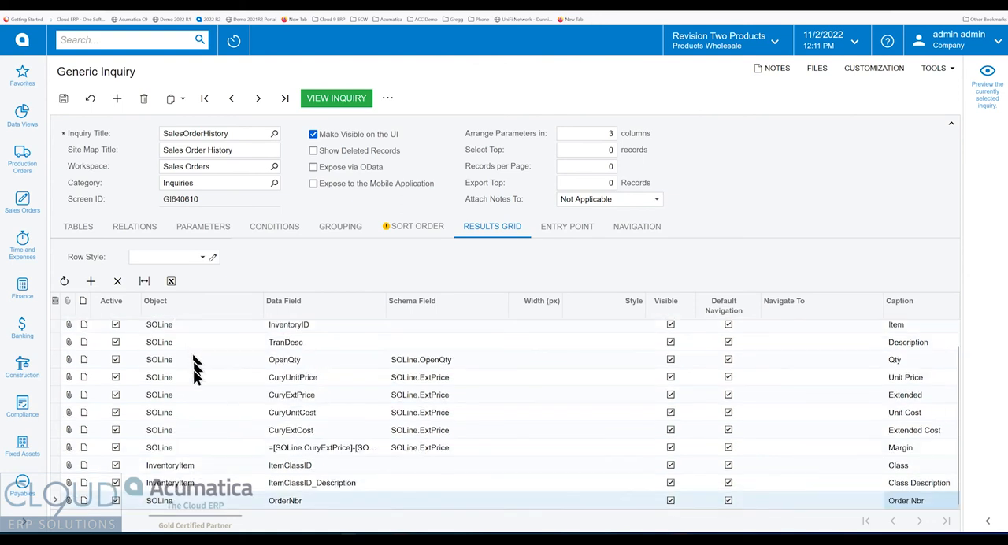
pyautogui.moveTo(187, 500); pyautogui.dragTo(181, 337)
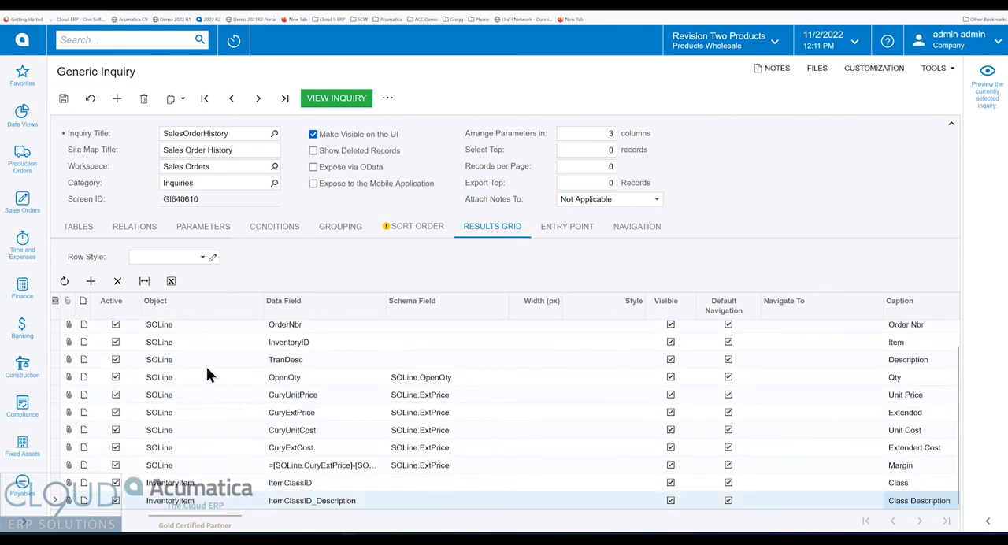
pyautogui.scroll(1, 211, 422)
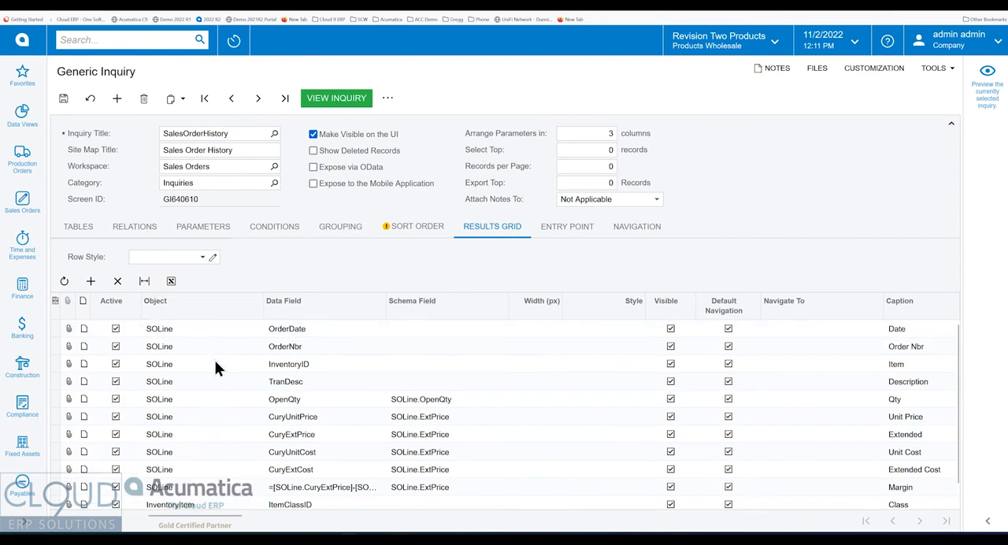
pyautogui.click(63, 98)
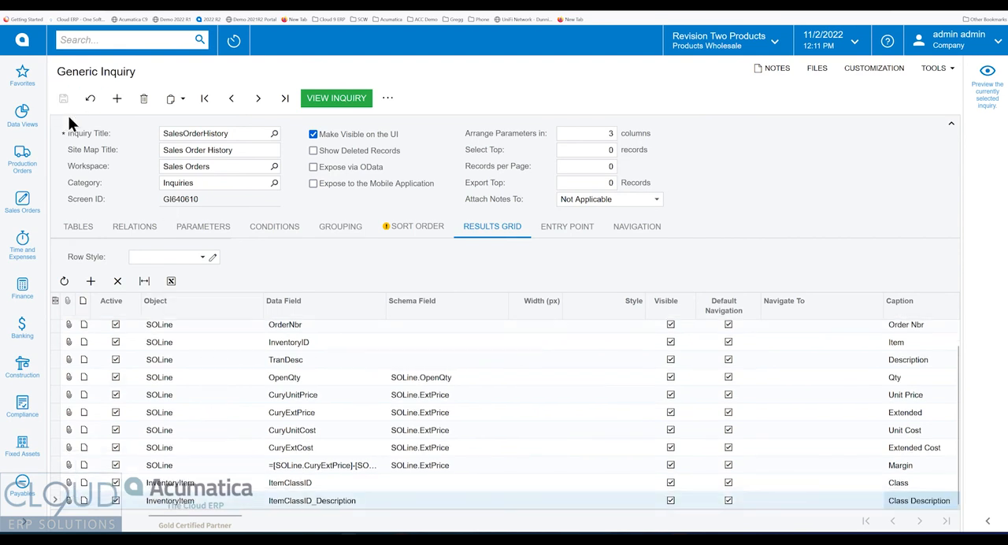
# Preview the inquiry and reset its column configuration to the default, with Date and Order Nbr leading the selected columns.
pyautogui.click(987, 522)
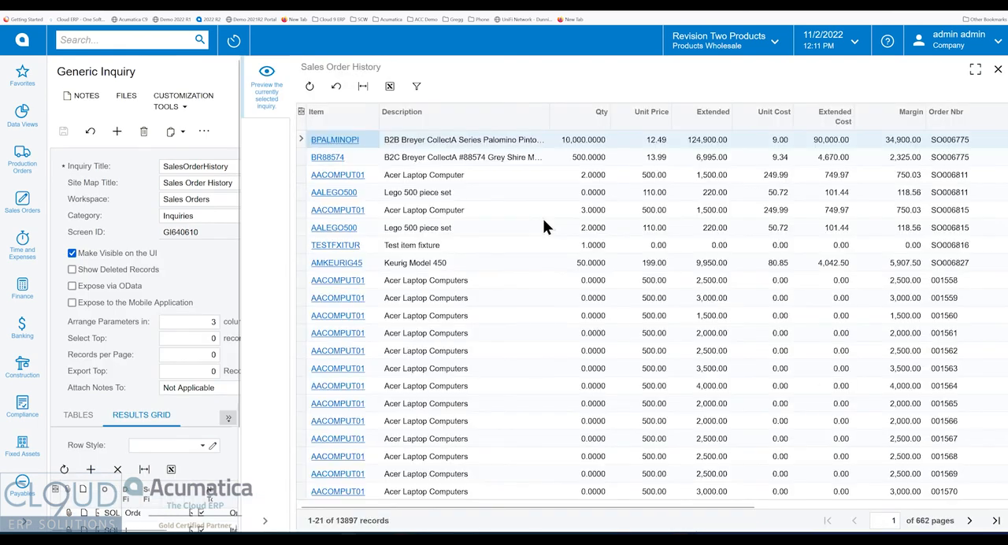
pyautogui.moveTo(513, 507)
pyautogui.mouseDown()
pyautogui.moveTo(833, 519)
pyautogui.moveTo(524, 523)
pyautogui.mouseUp()
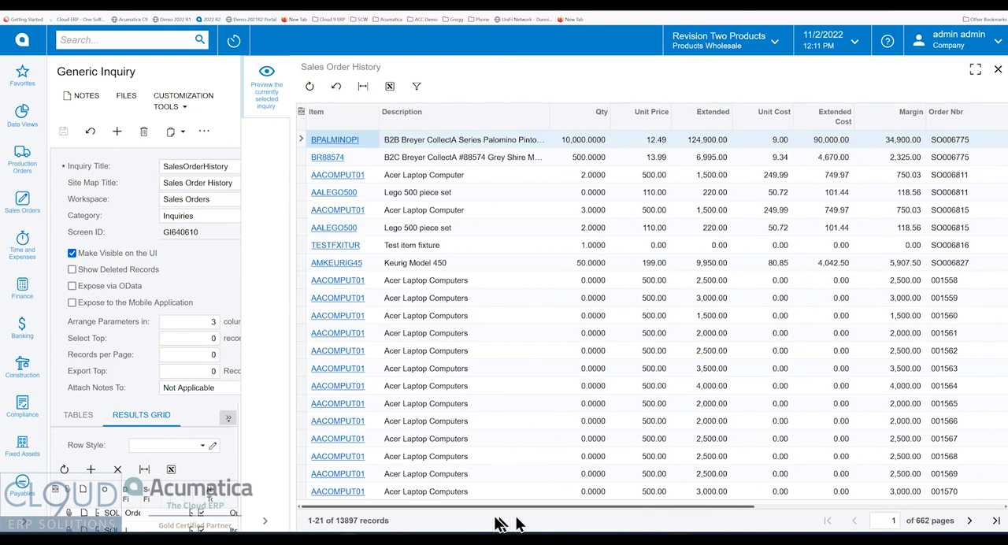
pyautogui.click(301, 112)
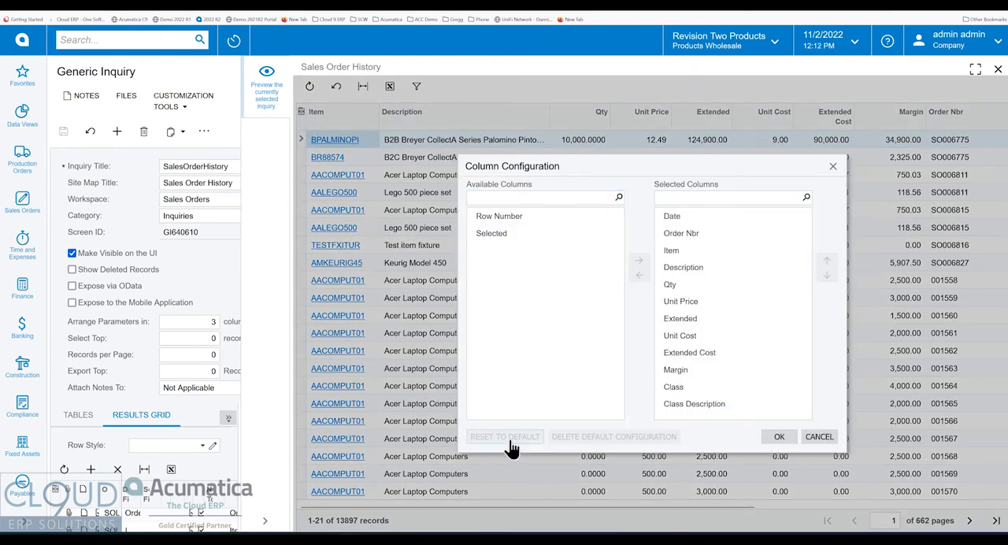
pyautogui.click(776, 438)
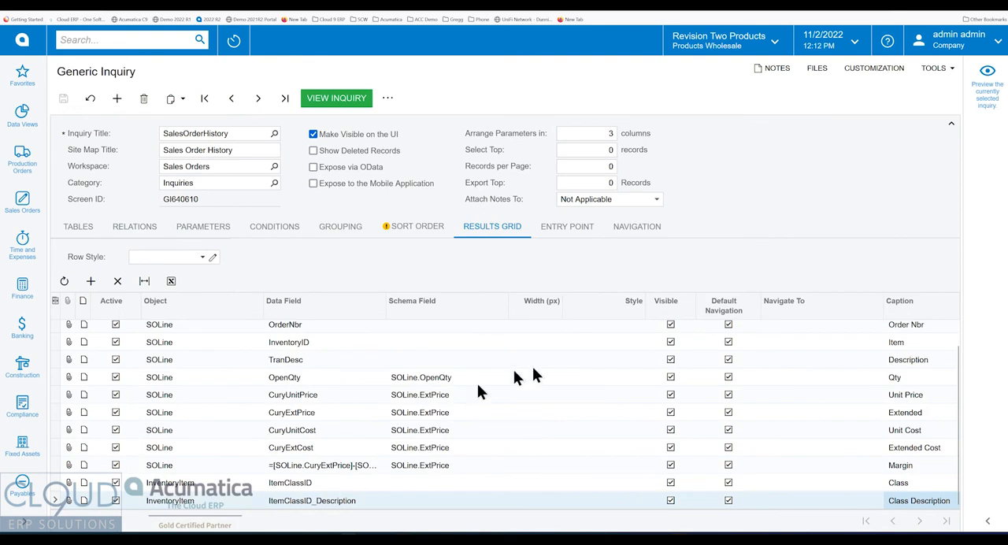
# View the full Sales Order History inquiry and check its entry among the Sales Orders workspace inquiries.
pyautogui.click(343, 101)
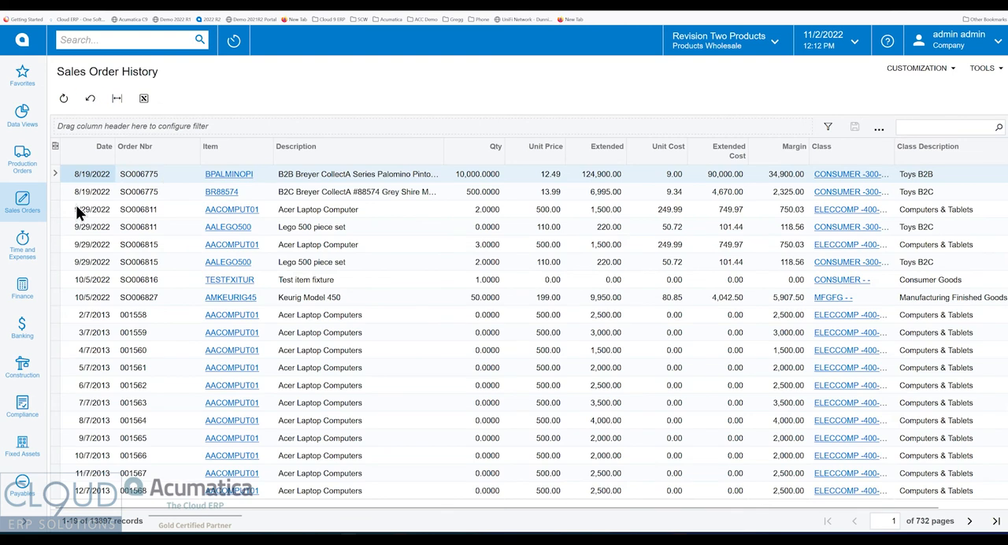
pyautogui.click(22, 201)
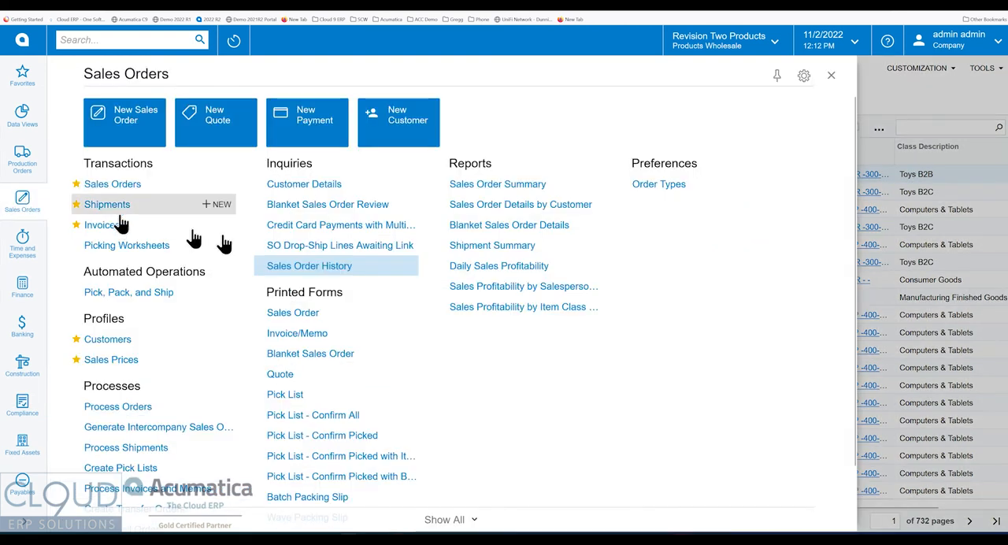
pyautogui.click(831, 76)
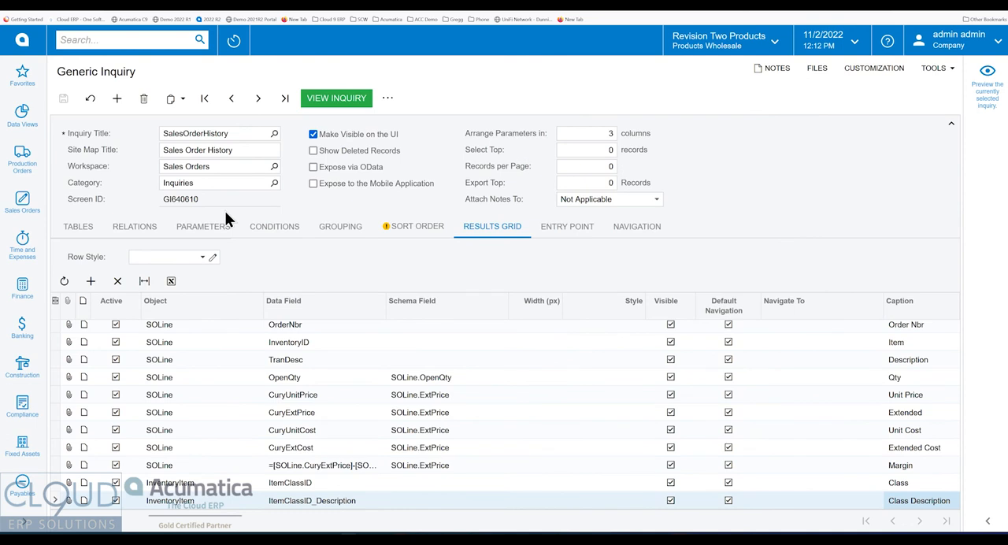
# Add a sort order row for SOLine.OrderNbr set to Descending, and save the inquiry.
pyautogui.click(268, 235)
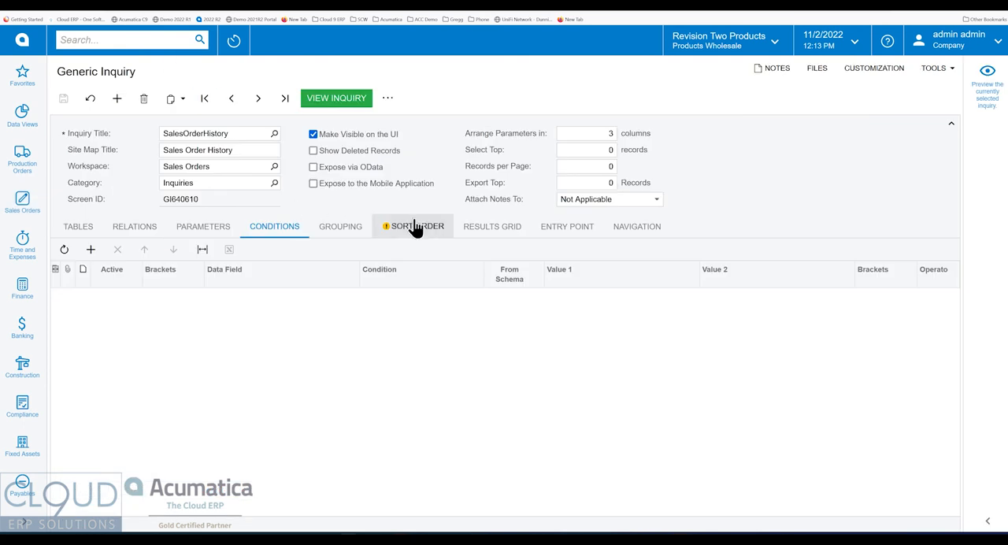
pyautogui.click(412, 226)
pyautogui.click(91, 249)
pyautogui.click(212, 288)
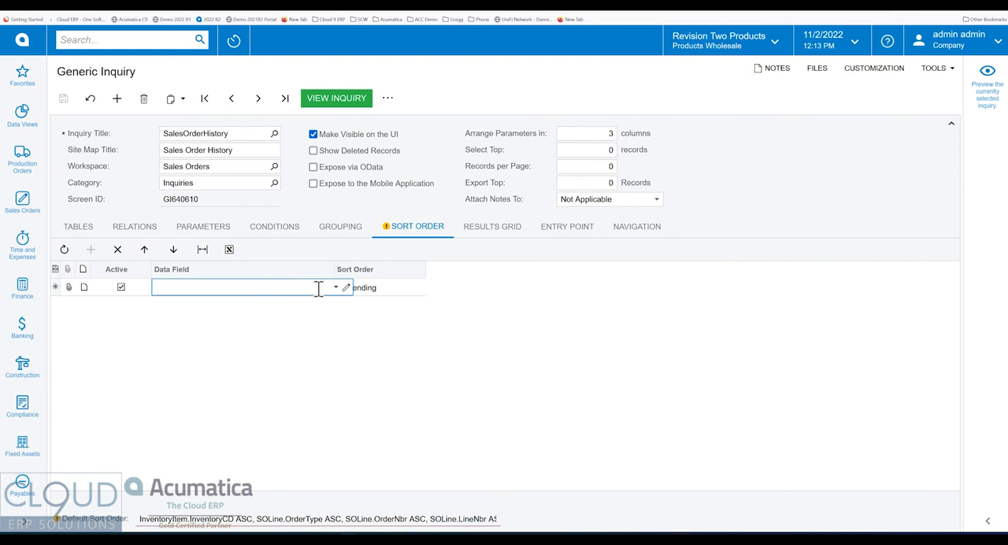
pyautogui.write('ordern')
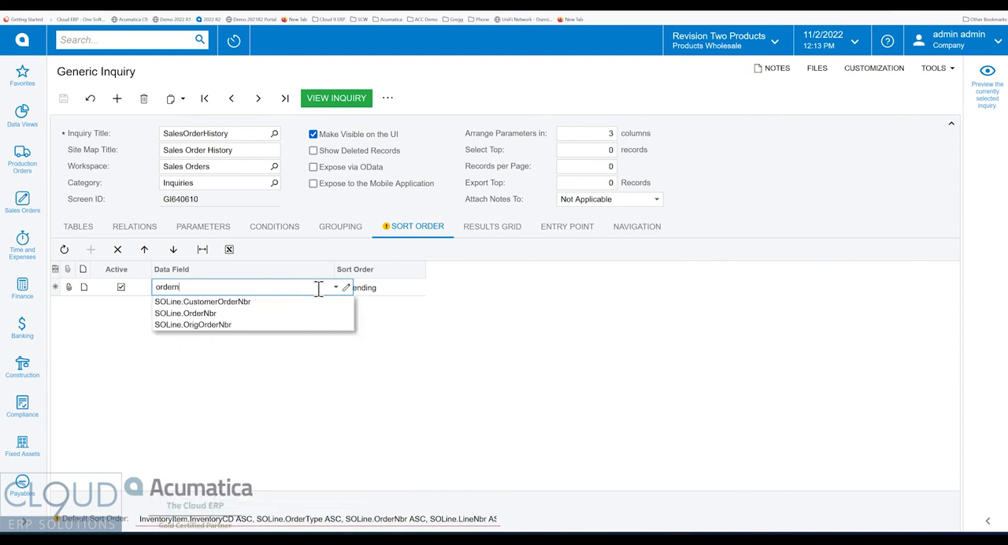
pyautogui.click(206, 312)
pyautogui.click(391, 287)
pyautogui.click(401, 288)
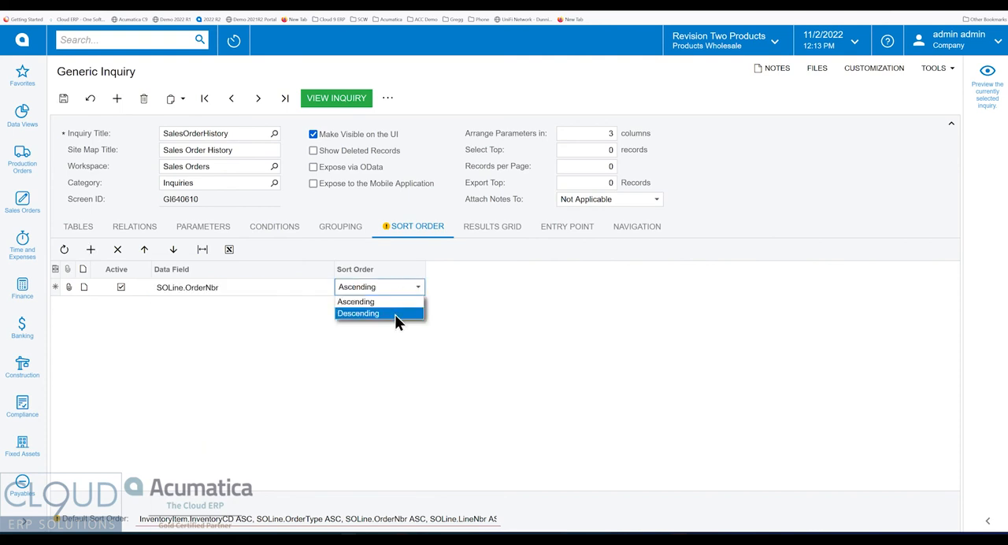
pyautogui.click(395, 314)
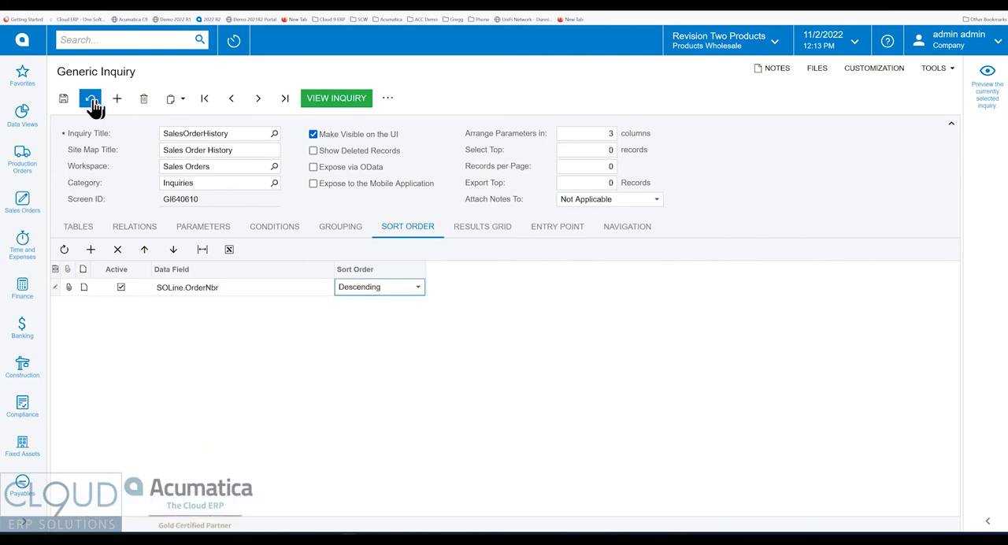
pyautogui.click(65, 101)
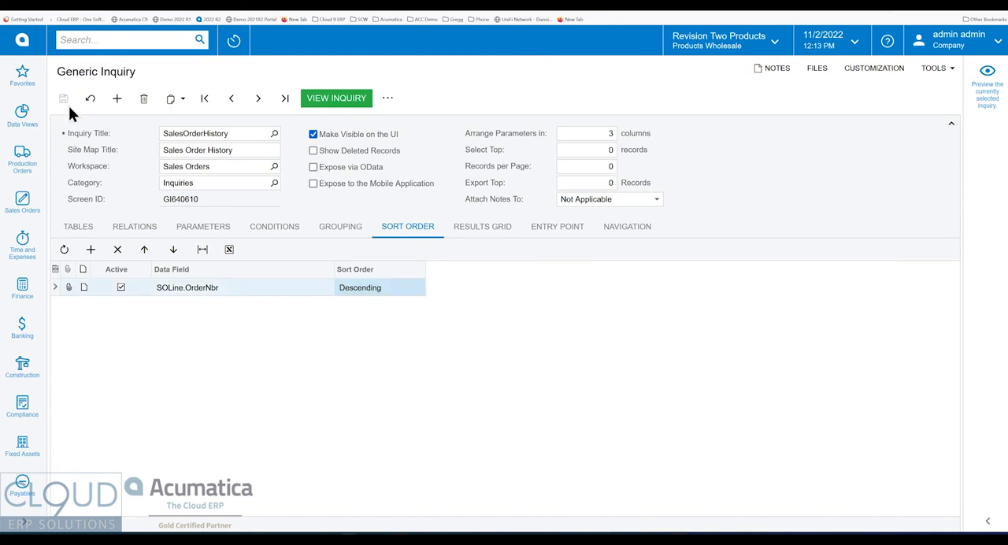
# Return to the Sales Order History results and reload them to check the sorting by order number.
pyautogui.click(118, 3)
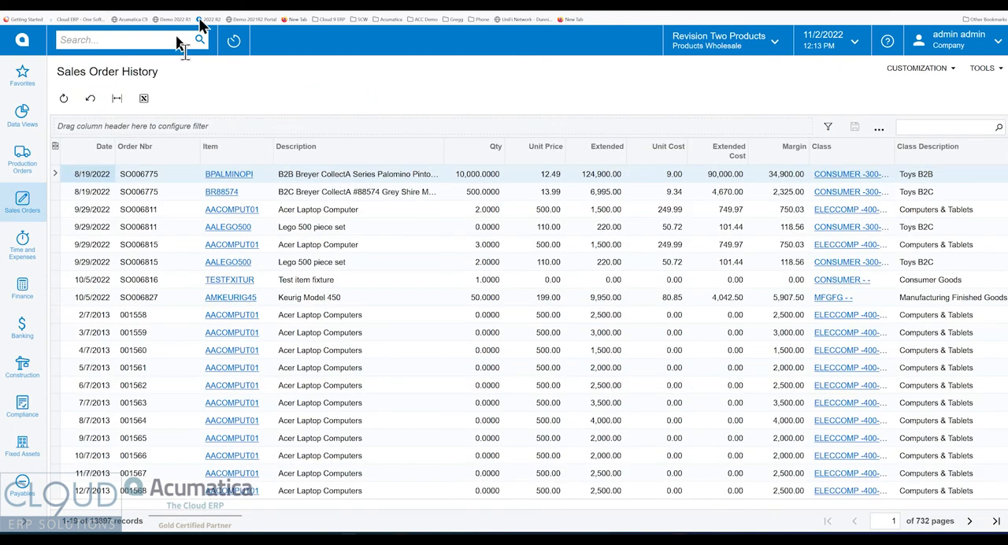
pyautogui.click(33, 10)
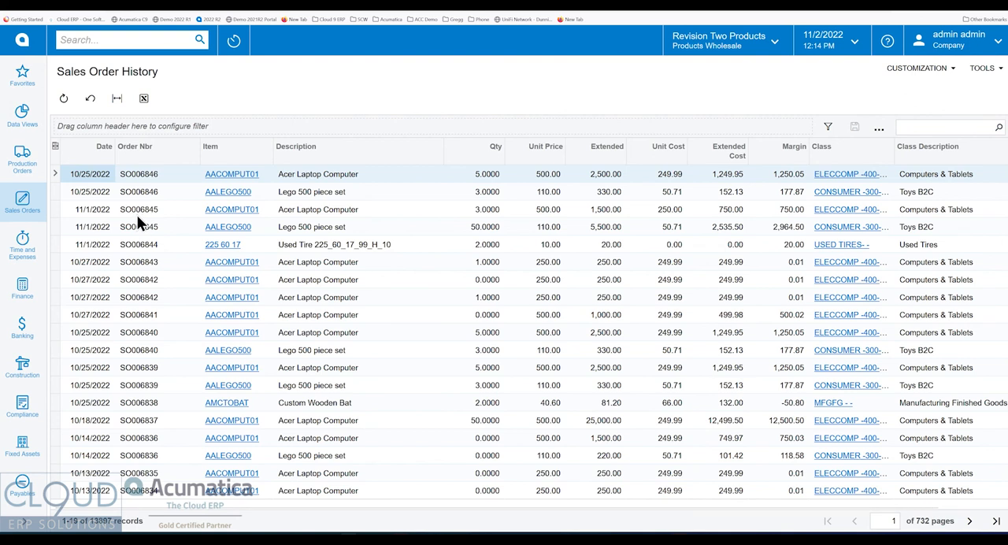
# Save the Sales Order History results as a shared pivot named Margin by Item Class by year.
pyautogui.click(878, 129)
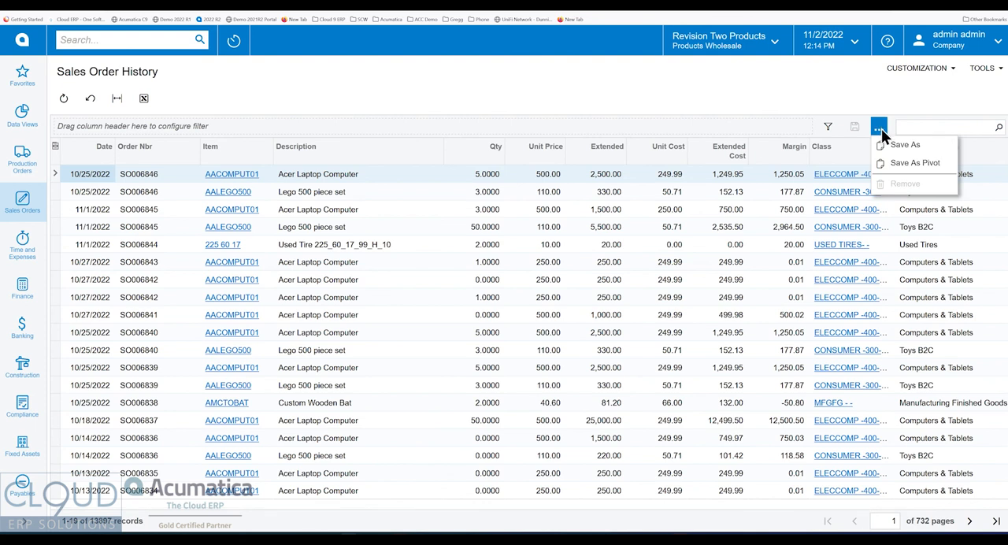
pyautogui.click(913, 164)
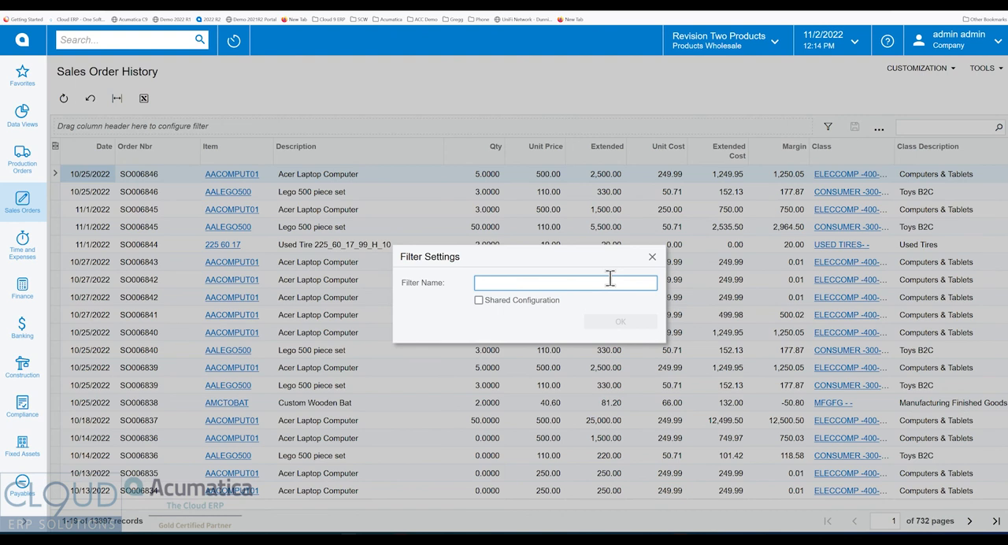
pyautogui.write('Margin by Item Class by yea')
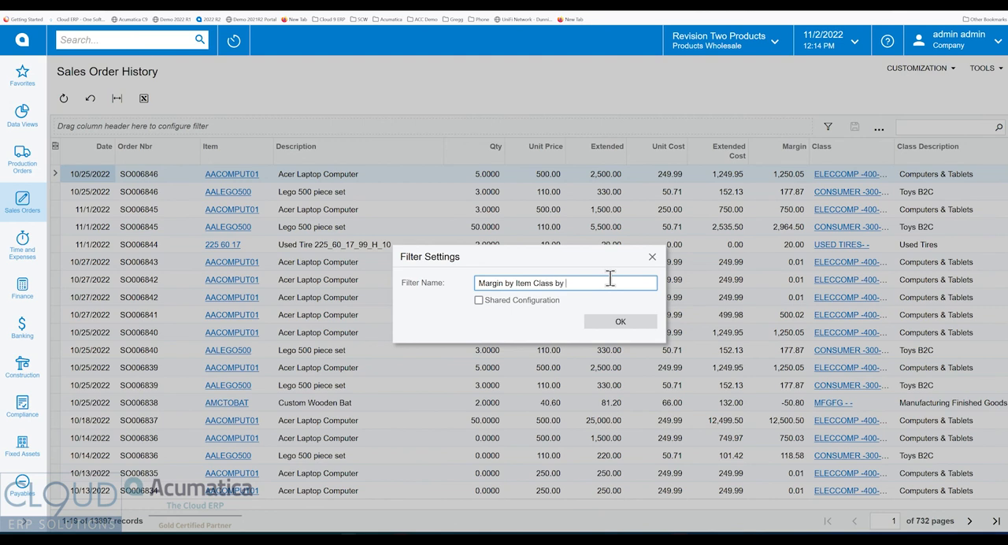
pyautogui.press('BackSpace')
pyautogui.press('BackSpace')
pyautogui.write('ear')
pyautogui.click(479, 300)
pyautogui.click(619, 322)
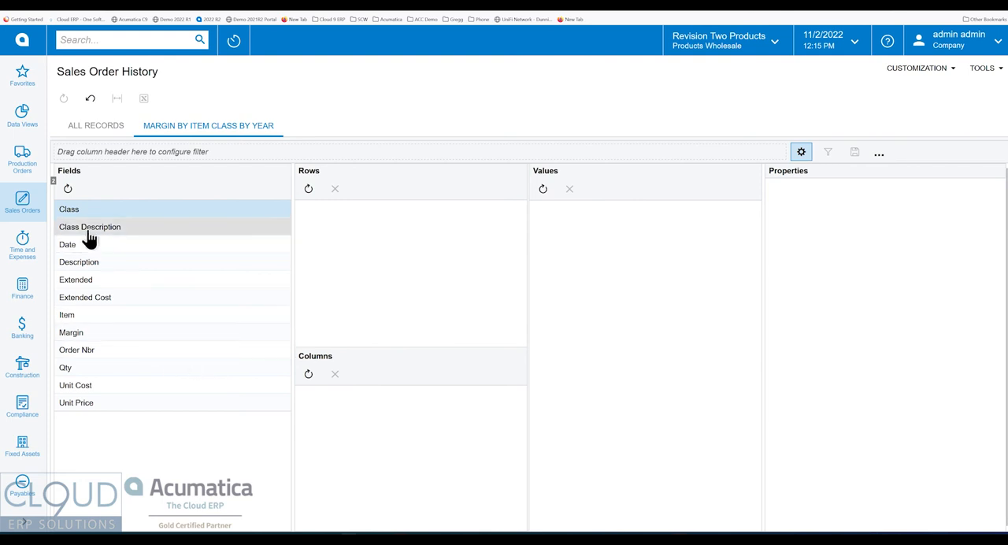
# Lay out the pivot with Class Description as rows, Date as columns, and Margin as values.
pyautogui.moveTo(87, 230); pyautogui.dragTo(385, 272)
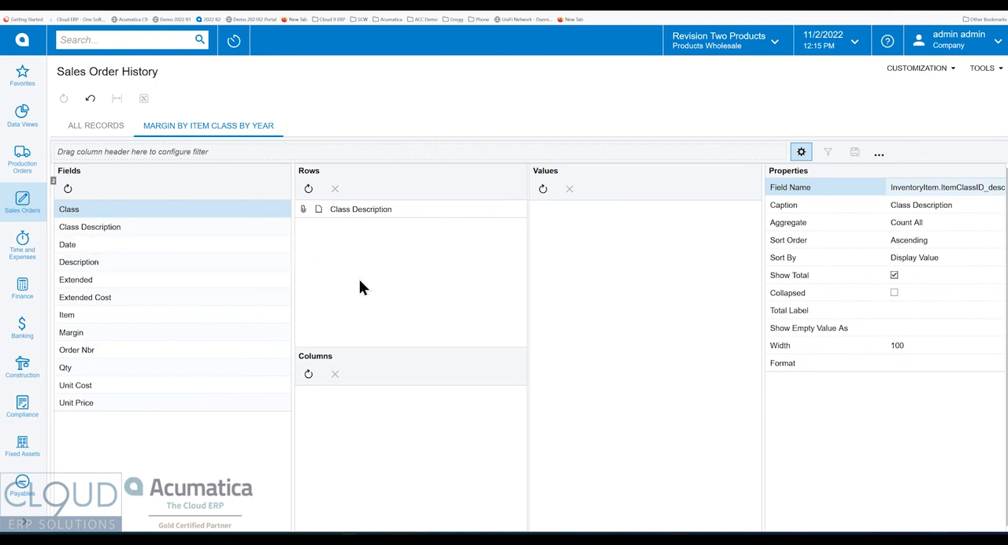
pyautogui.moveTo(88, 248); pyautogui.dragTo(369, 406)
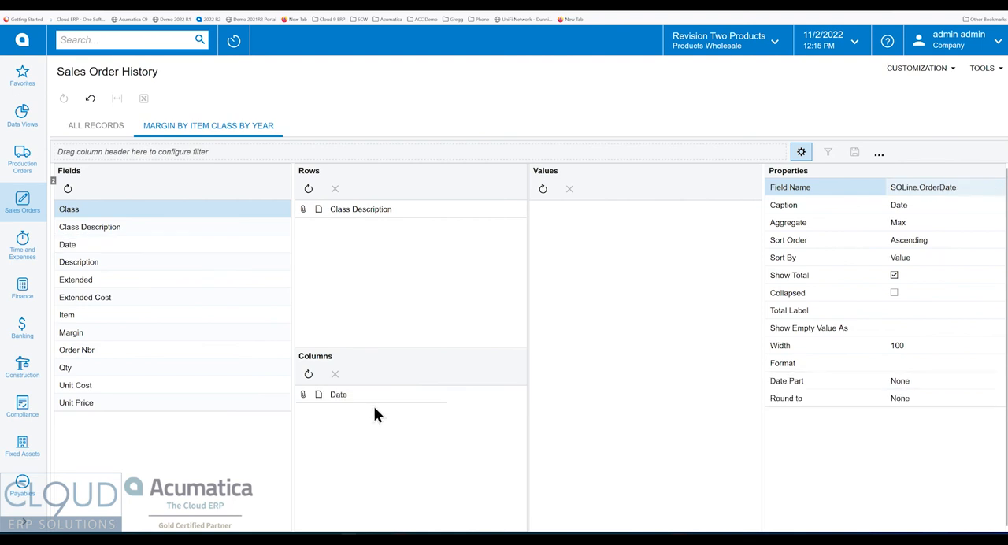
pyautogui.moveTo(97, 337); pyautogui.dragTo(611, 261)
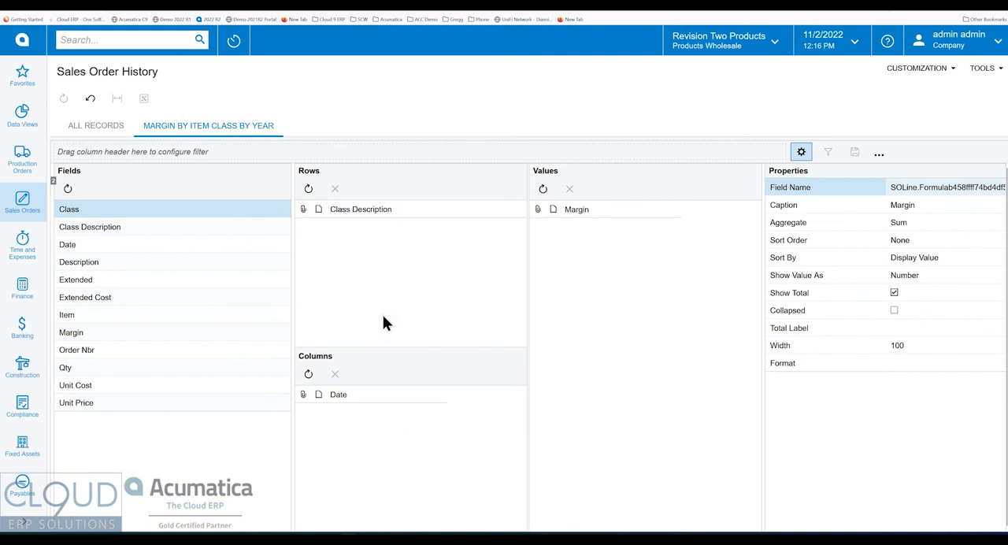
# Set the pivot's Date column to round to the year.
pyautogui.click(354, 397)
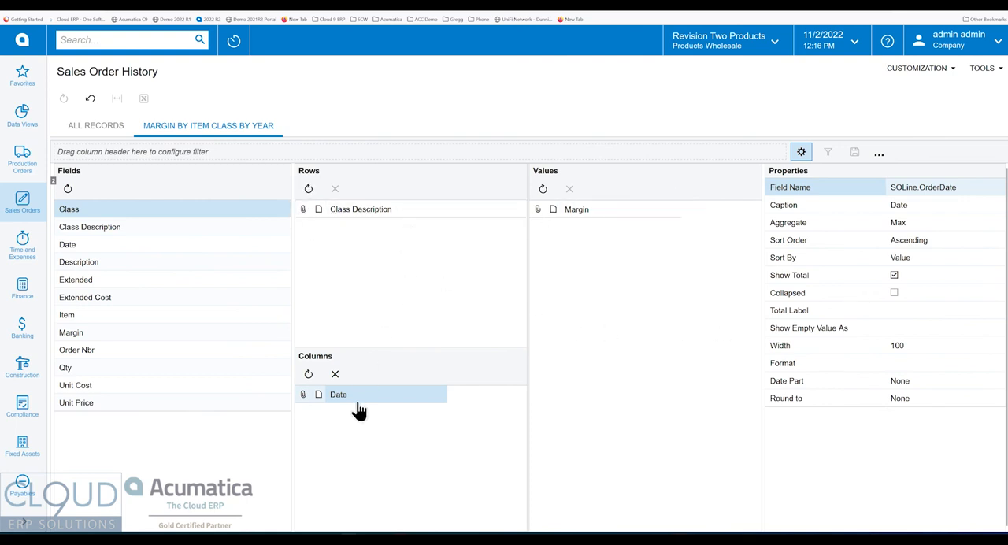
pyautogui.click(920, 396)
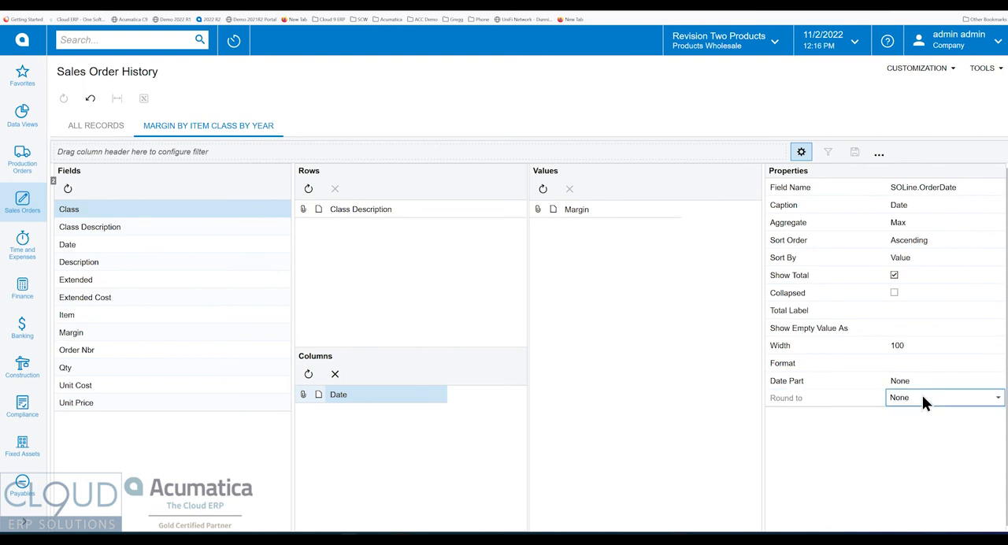
pyautogui.click(922, 397)
pyautogui.click(912, 518)
# Keep Sum as the aggregate for the Margin value and display the resulting pivot table.
pyautogui.click(607, 210)
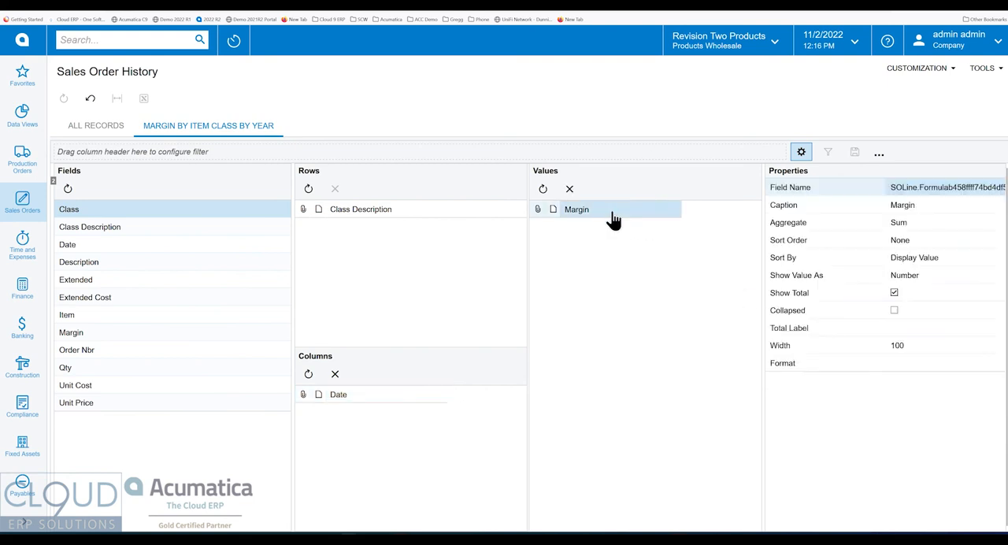
pyautogui.click(912, 274)
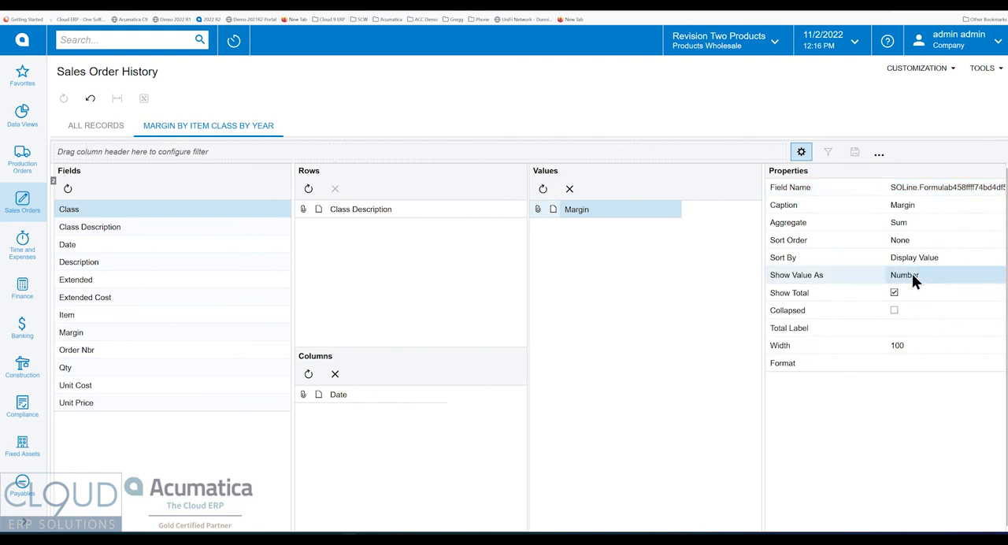
pyautogui.click(912, 225)
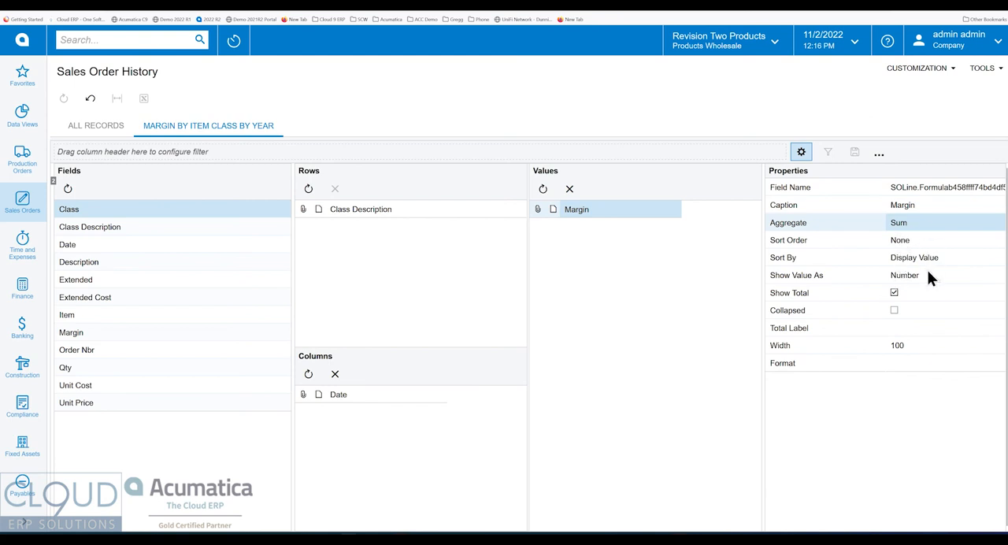
pyautogui.click(918, 221)
pyautogui.click(900, 410)
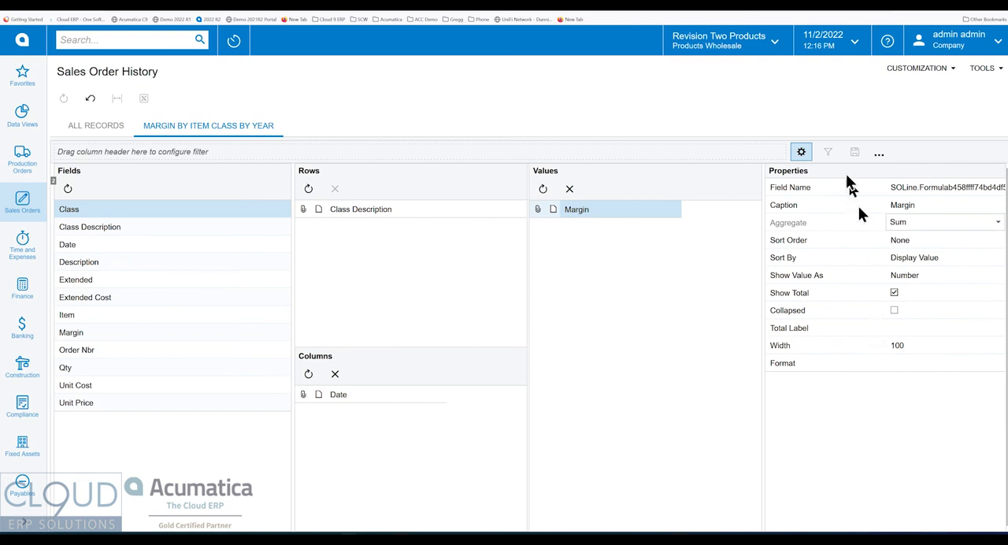
pyautogui.click(801, 155)
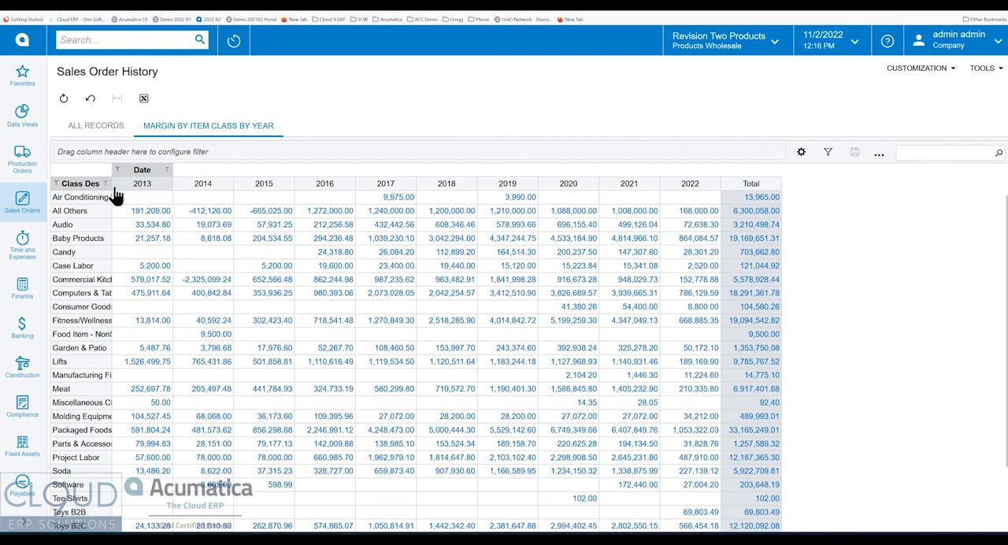
# Widen the Class Description column, then drill into the 2019 Computers & Tablets margin and return to the pivot.
pyautogui.moveTo(112, 181); pyautogui.dragTo(144, 180)
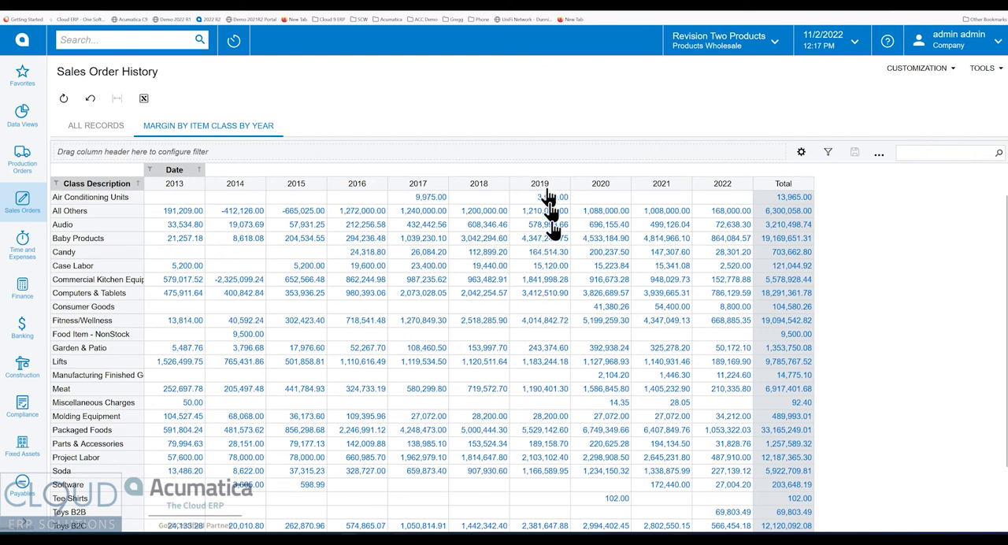
pyautogui.click(542, 300)
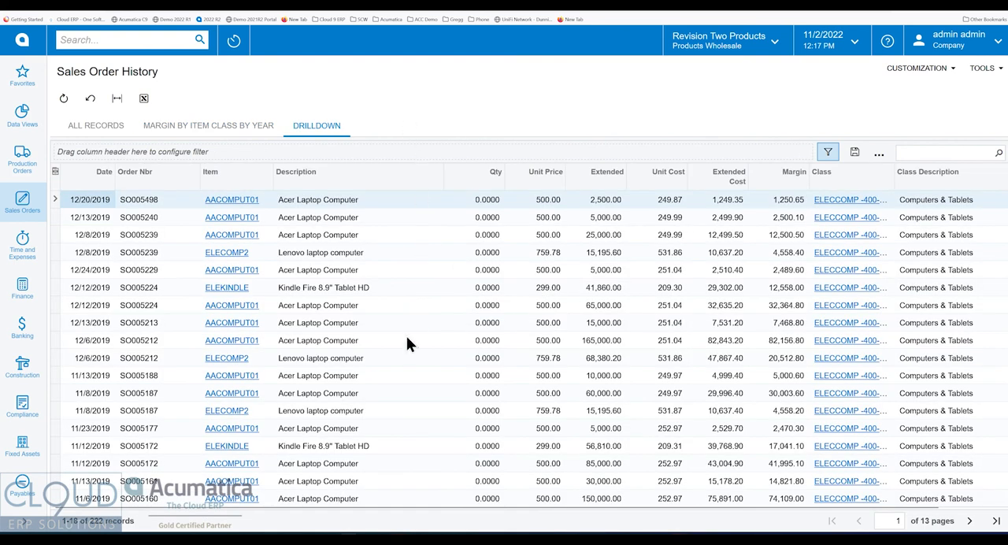
pyautogui.click(202, 130)
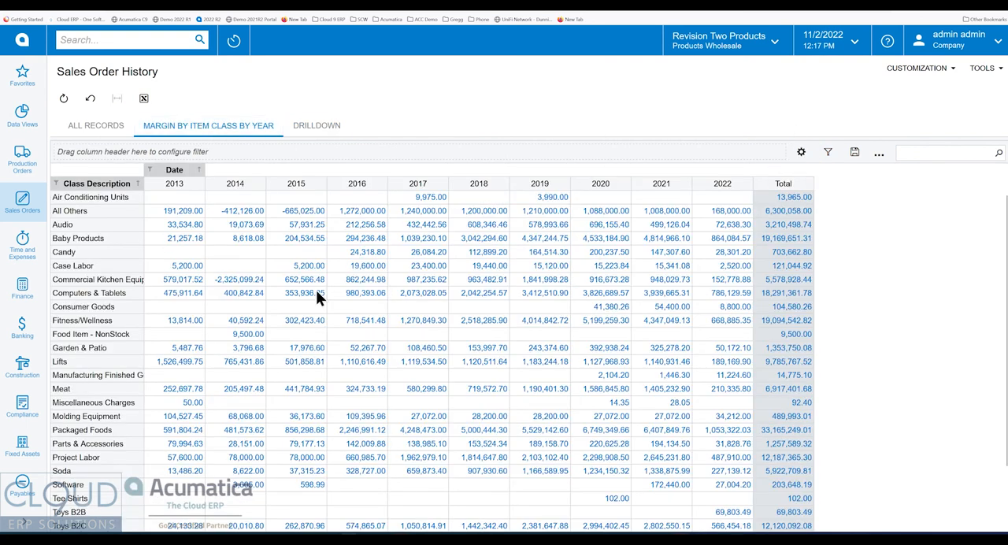
# Show the pivot's Margin value as % of Column Total and display the table.
pyautogui.click(801, 154)
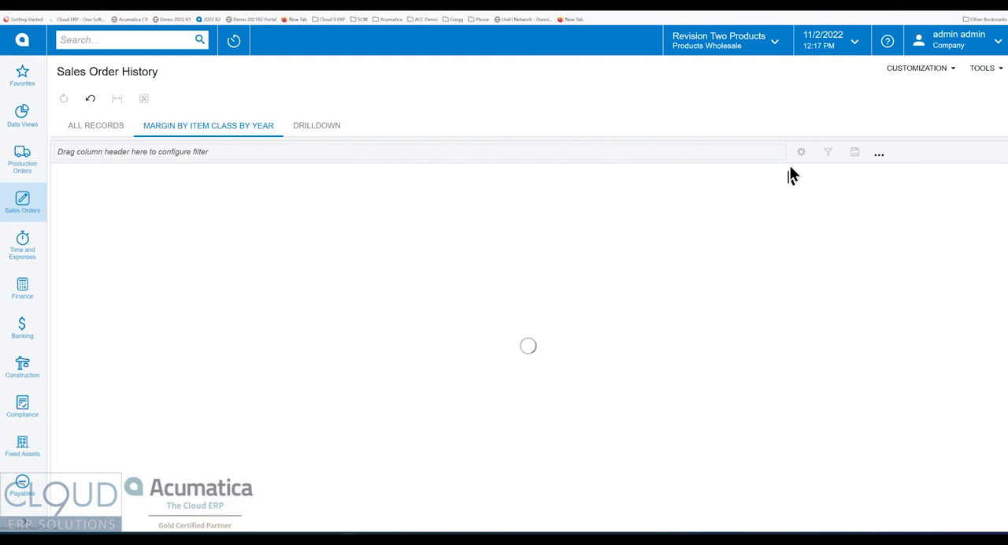
pyautogui.click(675, 211)
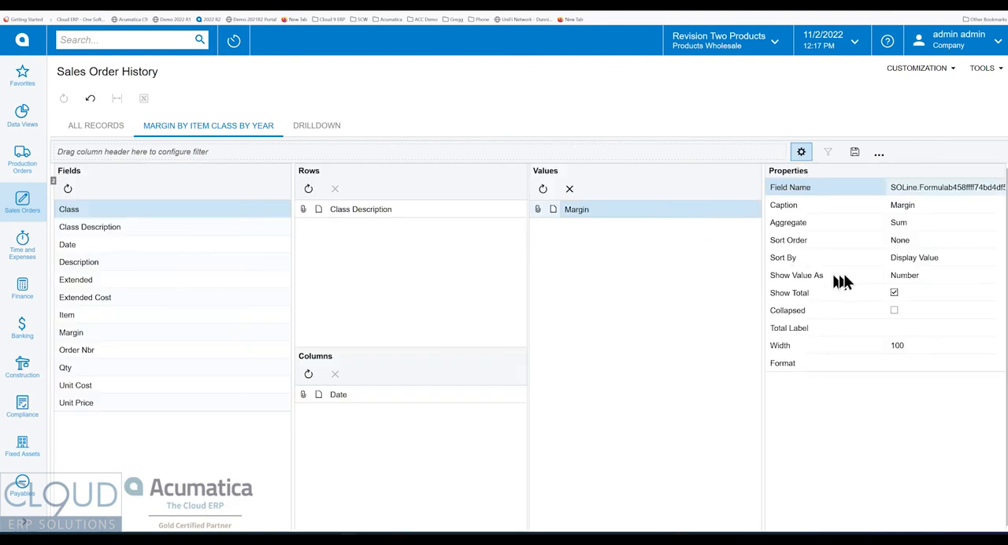
pyautogui.click(912, 277)
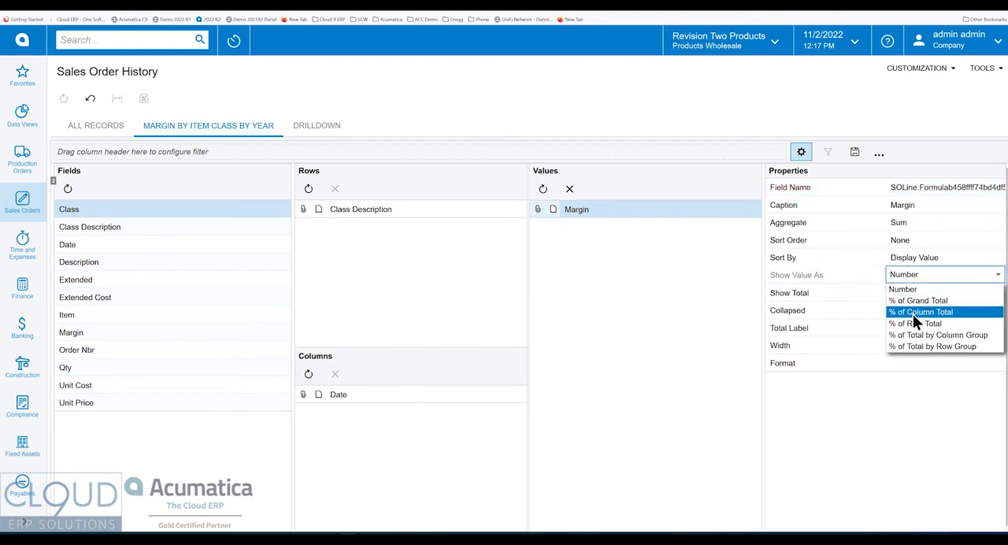
pyautogui.click(914, 312)
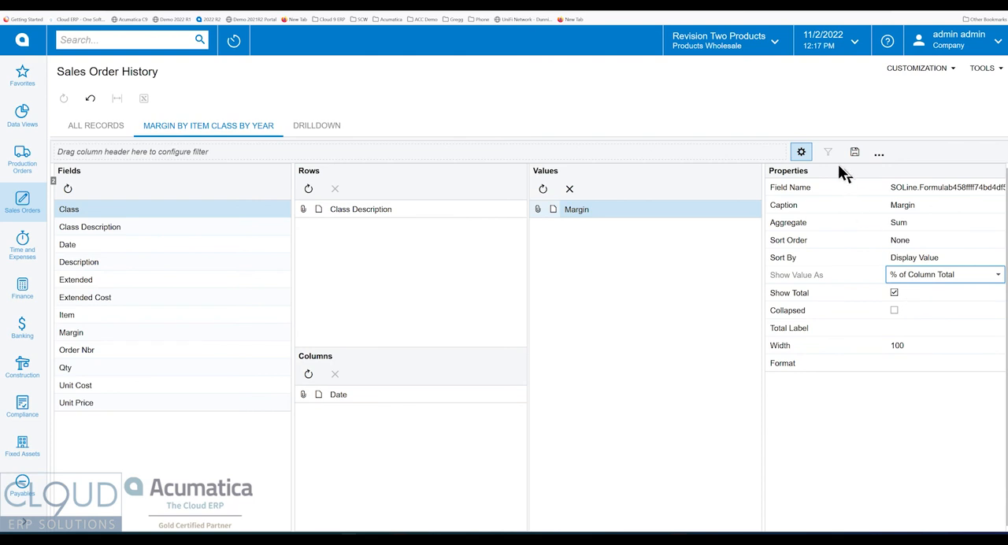
pyautogui.click(801, 153)
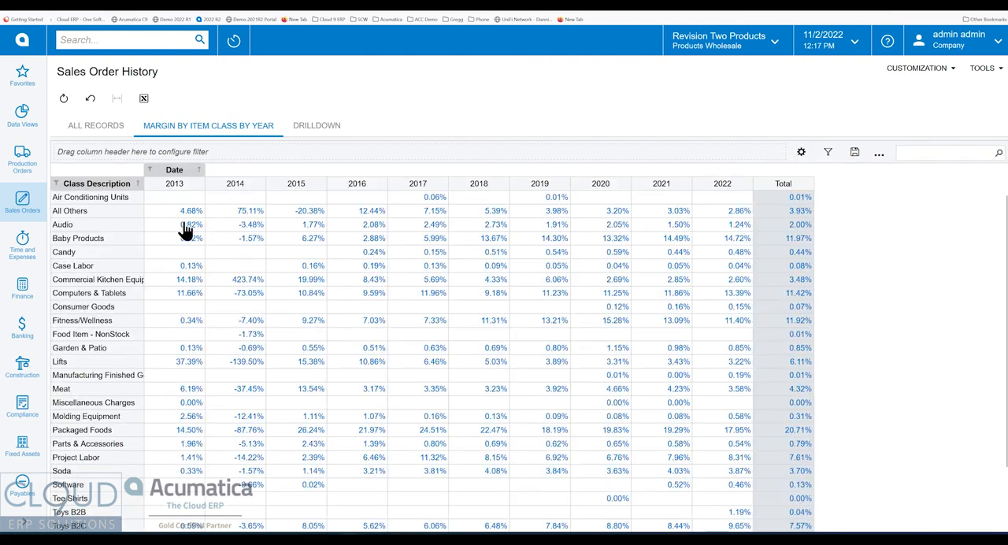
# Review the column percentages through to the totals and sort the item classes by 2021 in descending order.
pyautogui.scroll(-2, 201, 307)
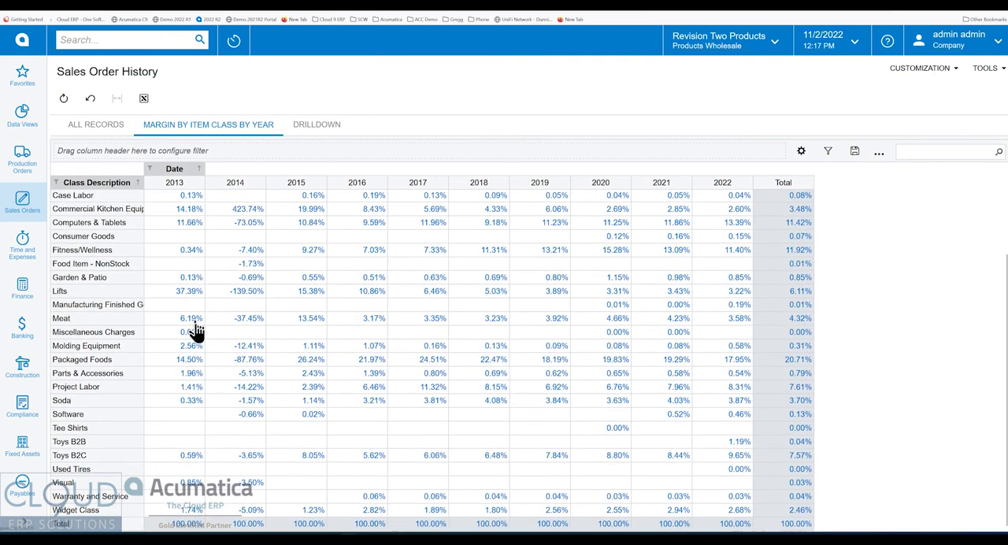
pyautogui.scroll(2, 191, 394)
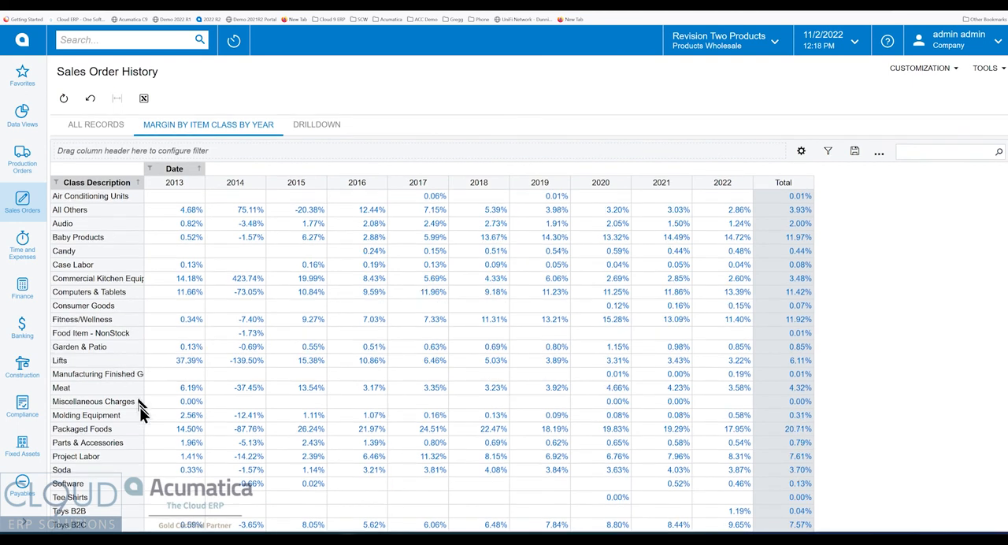
pyautogui.scroll(-2, 166, 360)
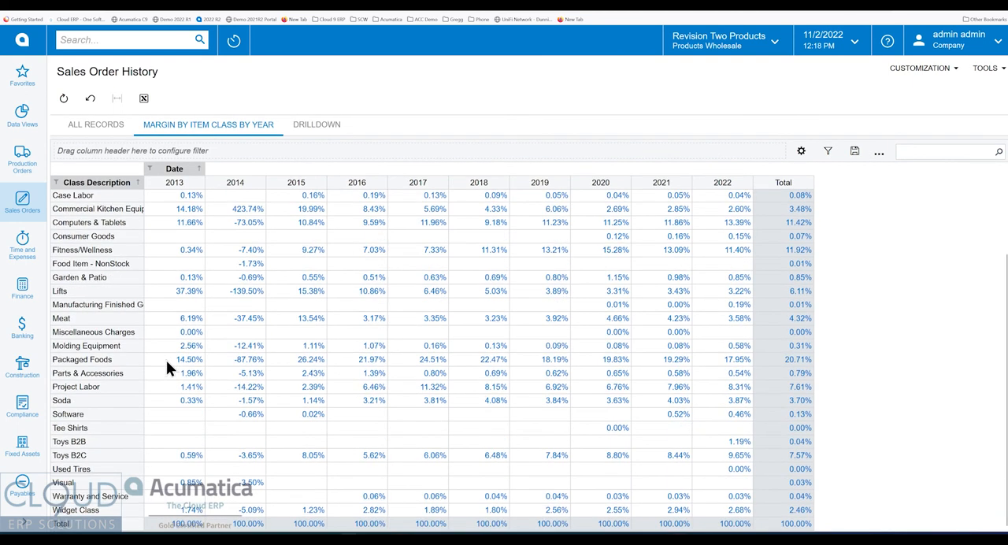
pyautogui.scroll(2, 167, 361)
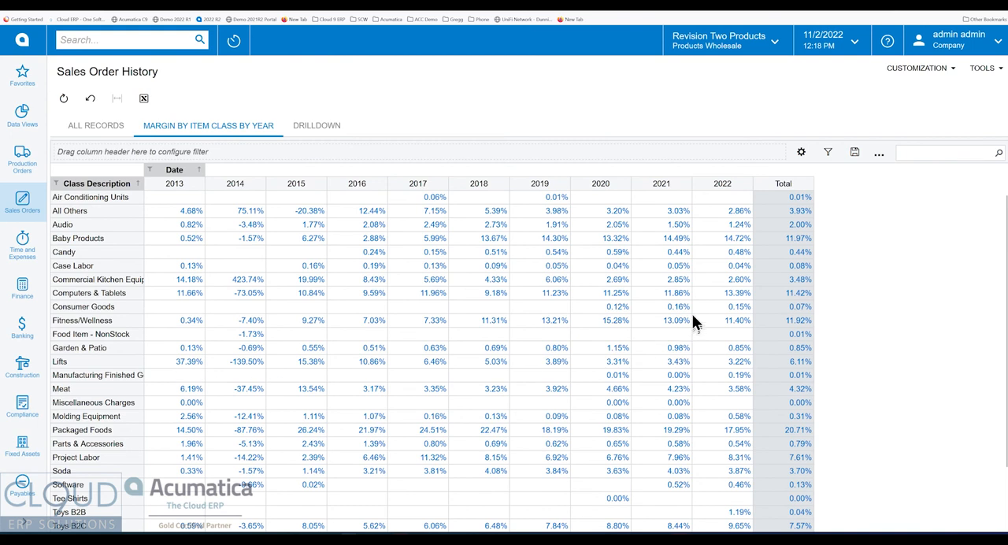
pyautogui.scroll(-2, 679, 314)
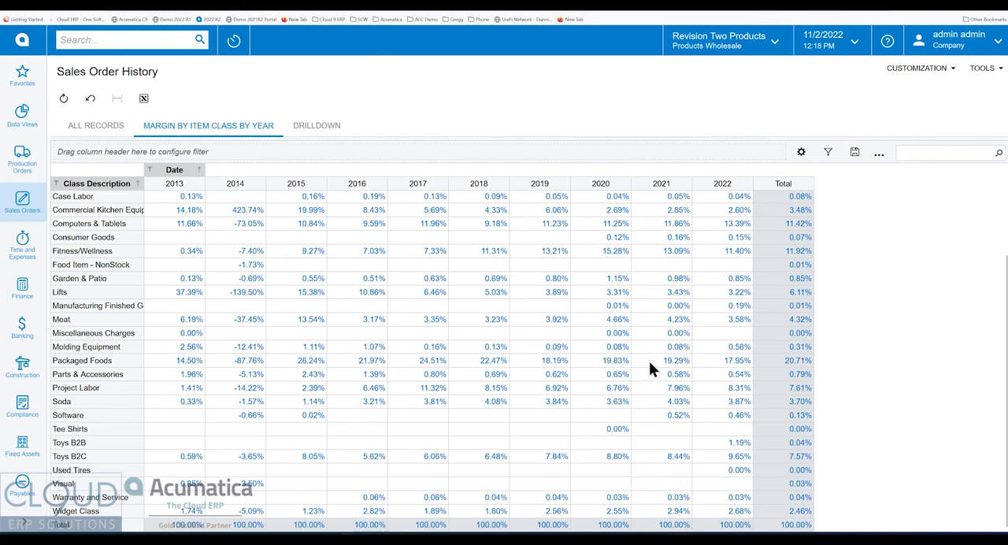
pyautogui.scroll(2, 651, 364)
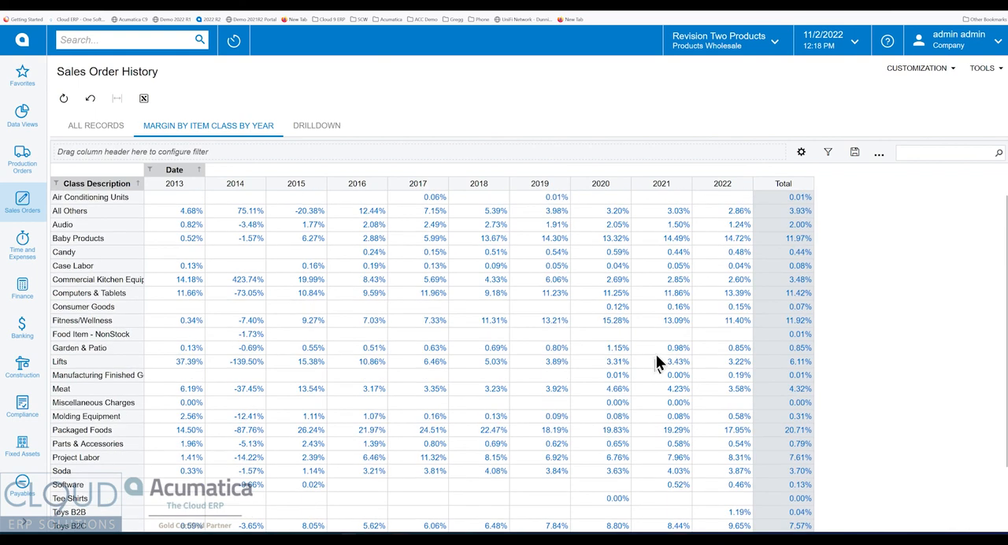
pyautogui.click(666, 182)
pyautogui.click(666, 186)
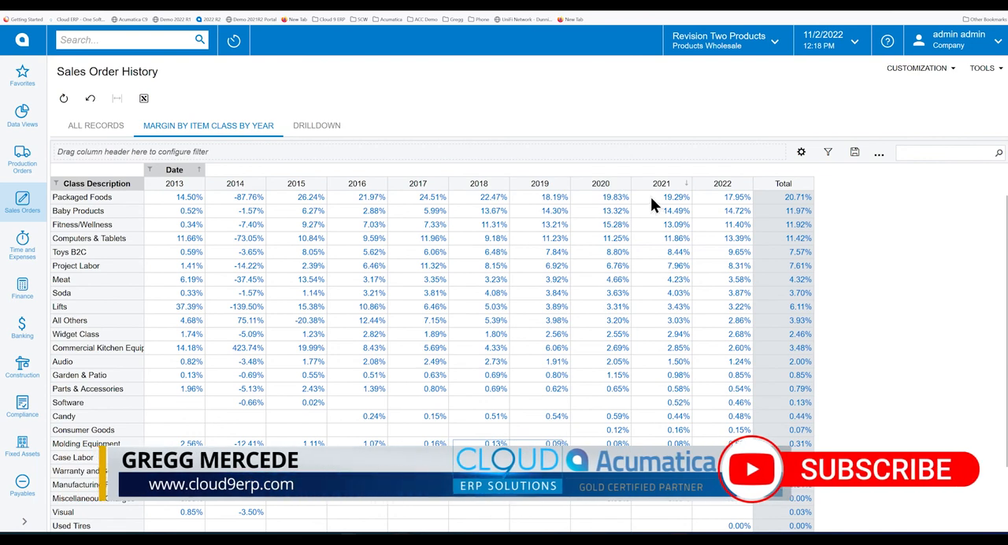
# Show the pivot's Margin value as % of Row Total and display the table.
pyautogui.click(802, 154)
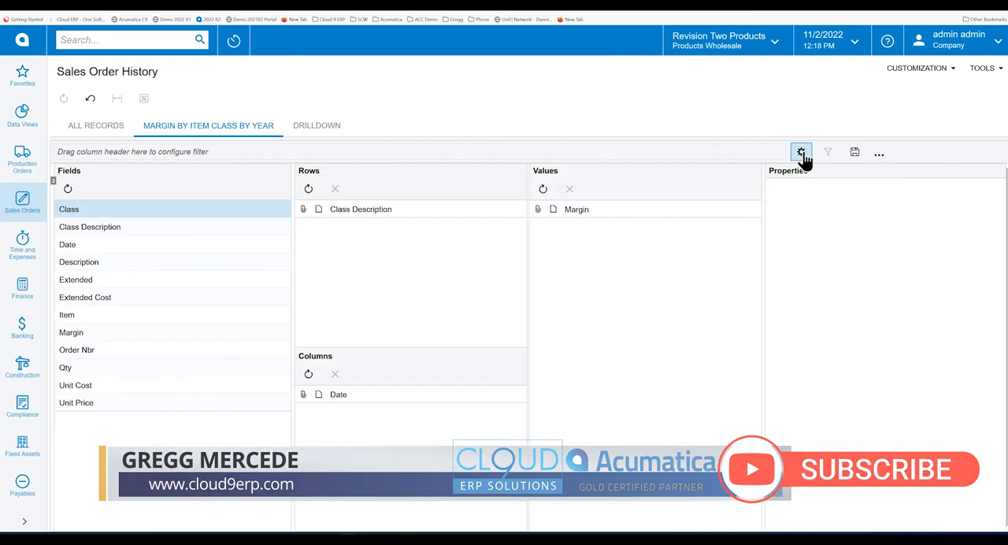
pyautogui.click(583, 211)
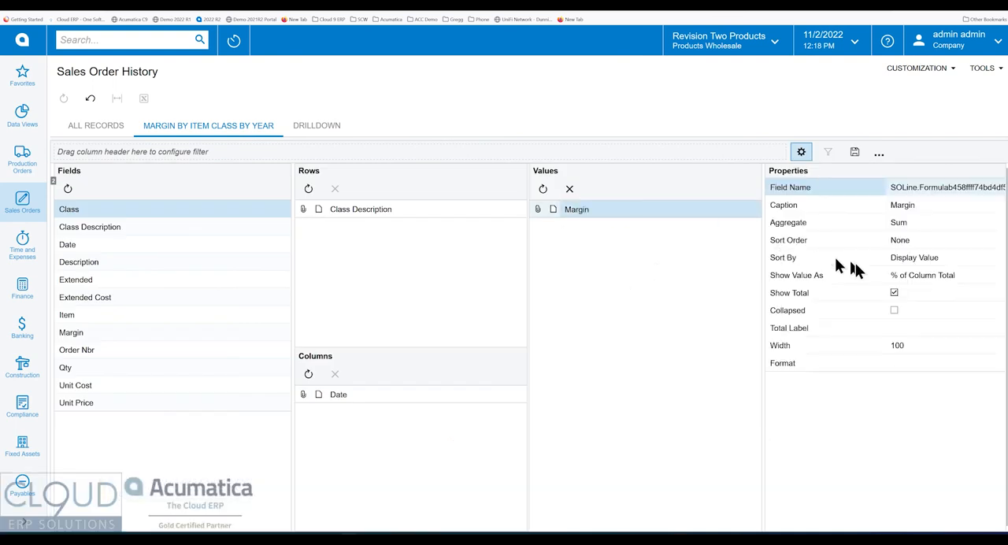
pyautogui.click(931, 277)
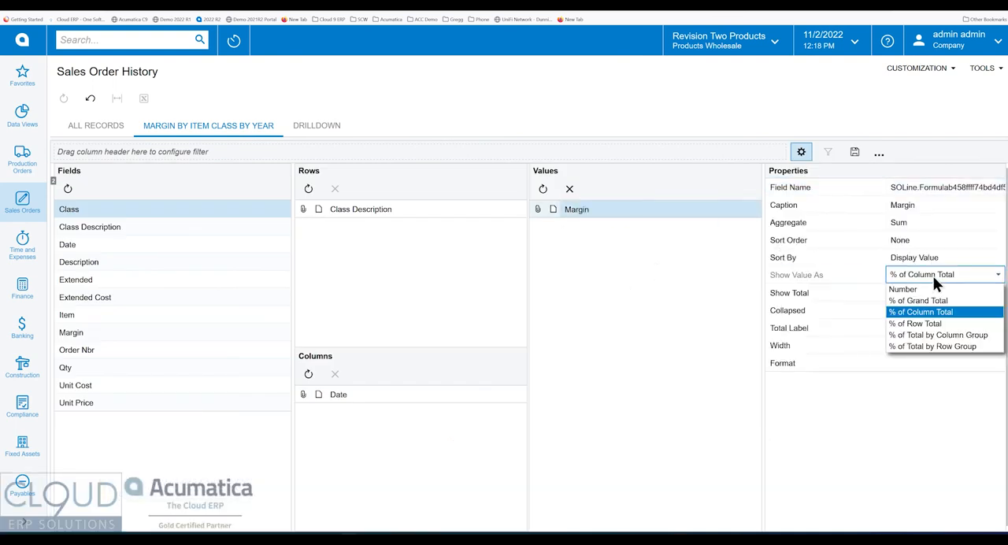
pyautogui.click(924, 324)
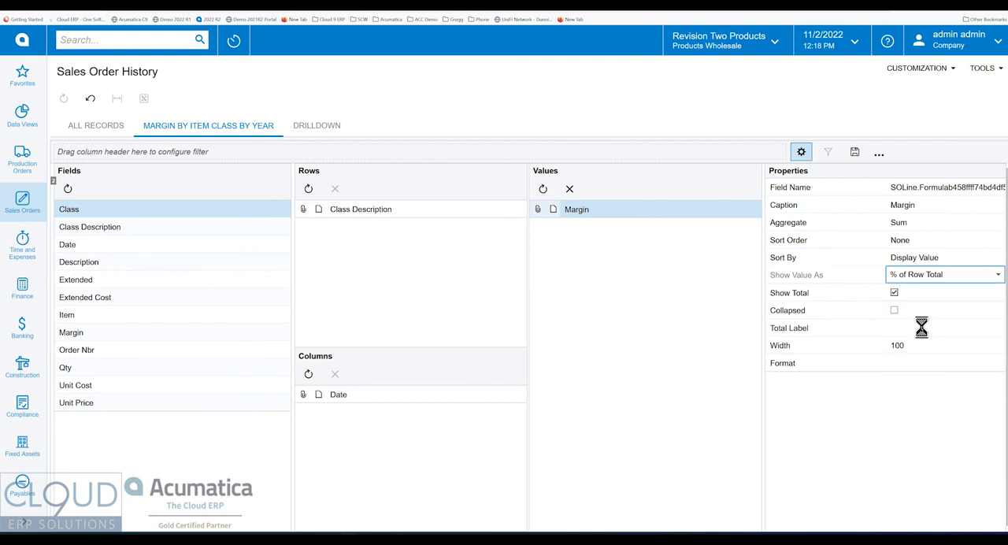
pyautogui.click(801, 151)
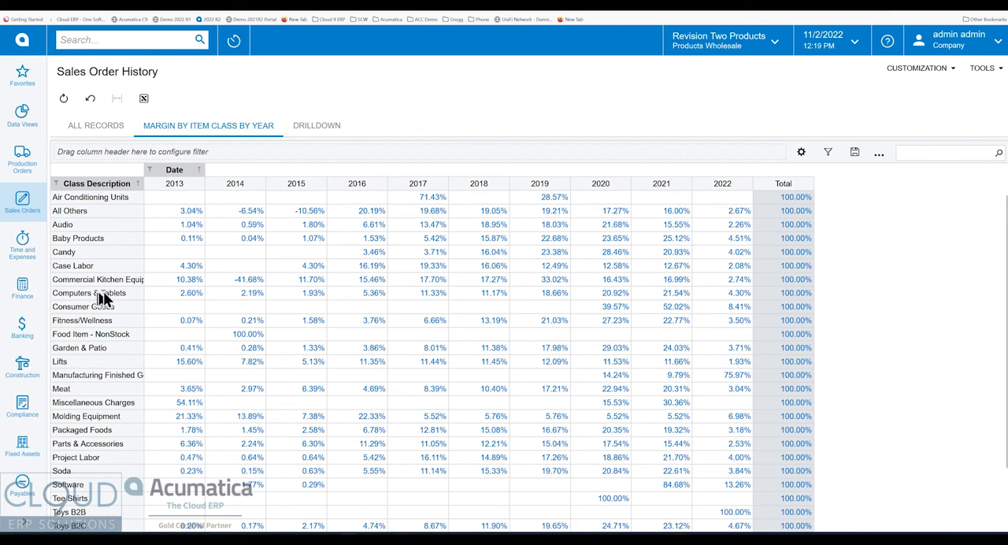
# Widen the Class Description column to fit the longest names and show the Margin value as Number in the pivot.
pyautogui.moveTo(144, 184); pyautogui.dragTo(161, 185)
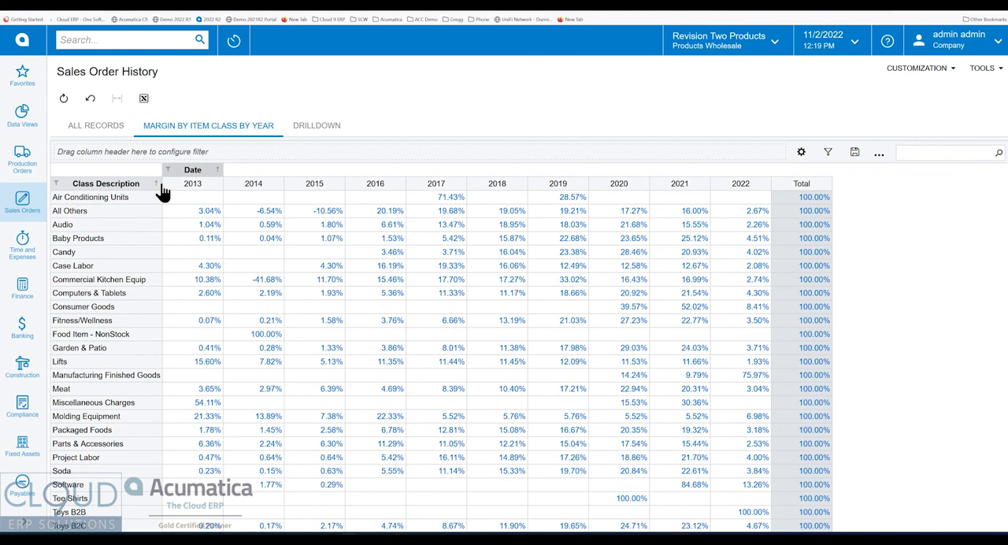
pyautogui.click(801, 151)
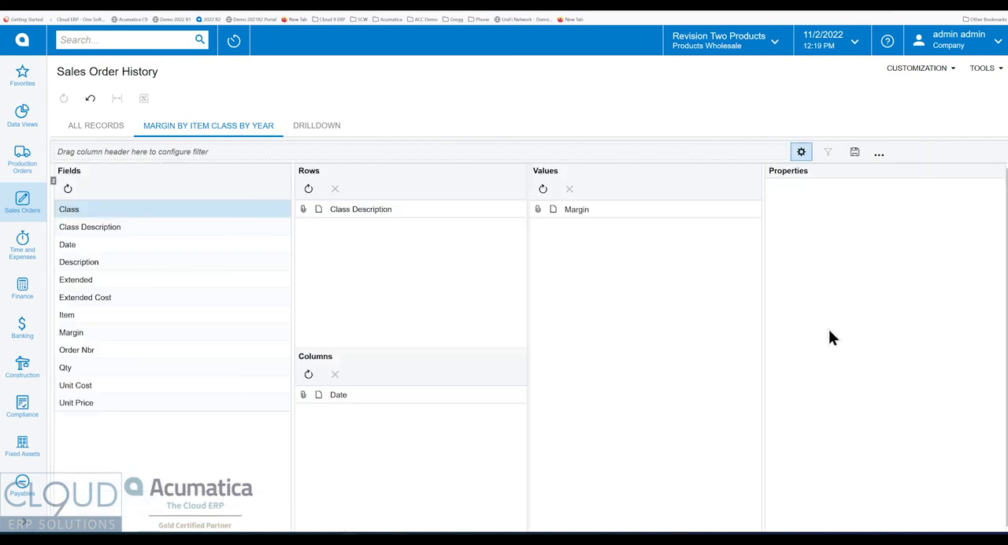
pyautogui.click(614, 209)
pyautogui.click(945, 272)
pyautogui.click(926, 289)
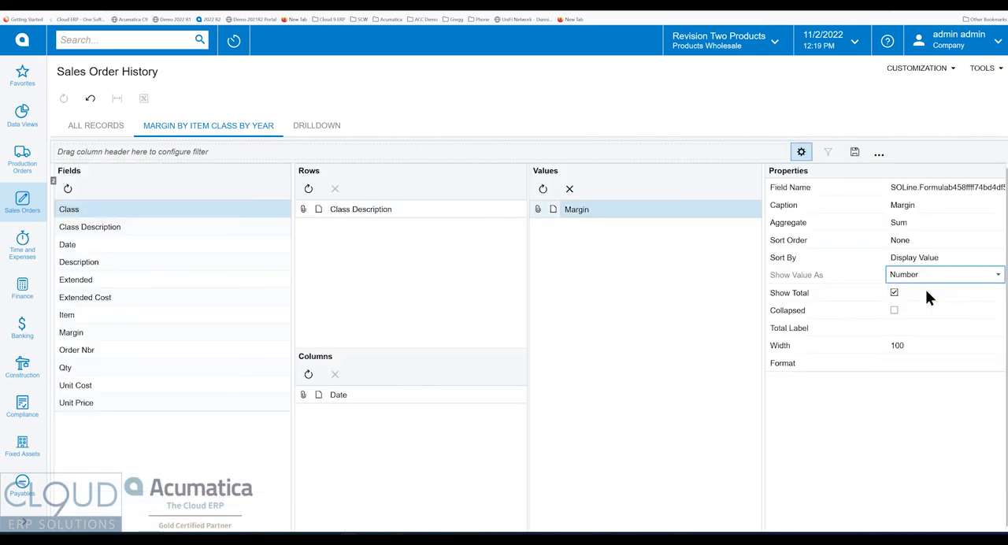
pyautogui.click(800, 151)
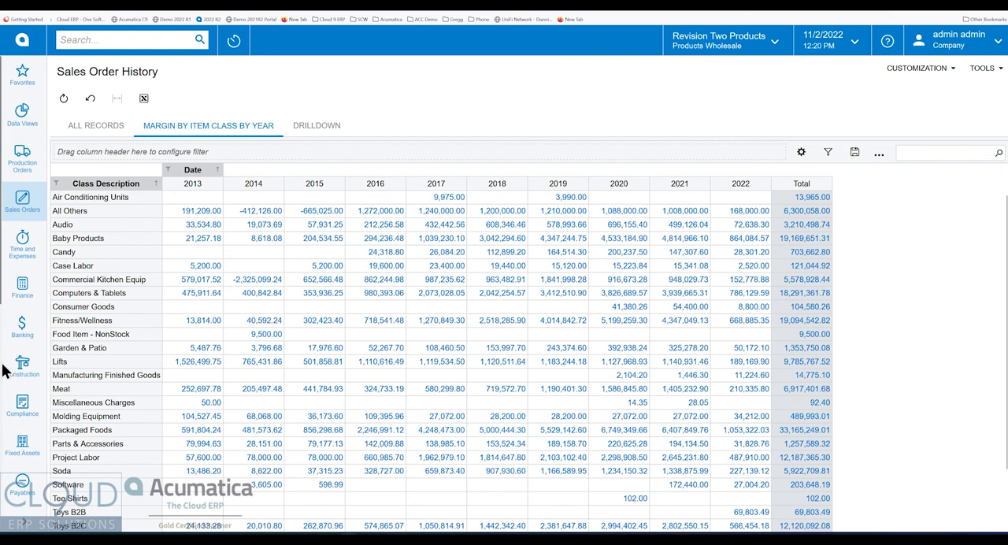
# Open the Sales Manager dashboard and switch it to design mode, going to its empty widget slots.
pyautogui.scroll(-5, 12, 362)
pyautogui.click(16, 417)
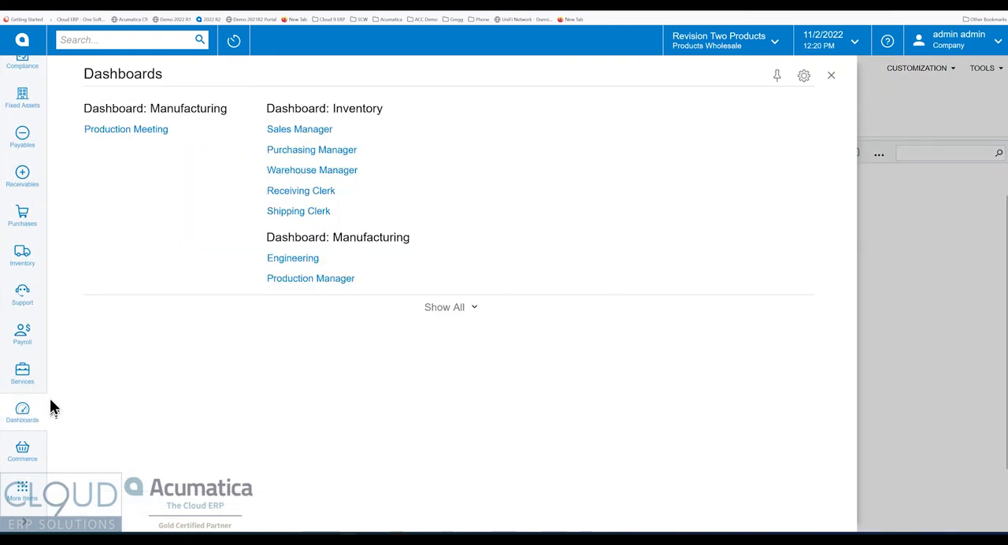
pyautogui.click(316, 132)
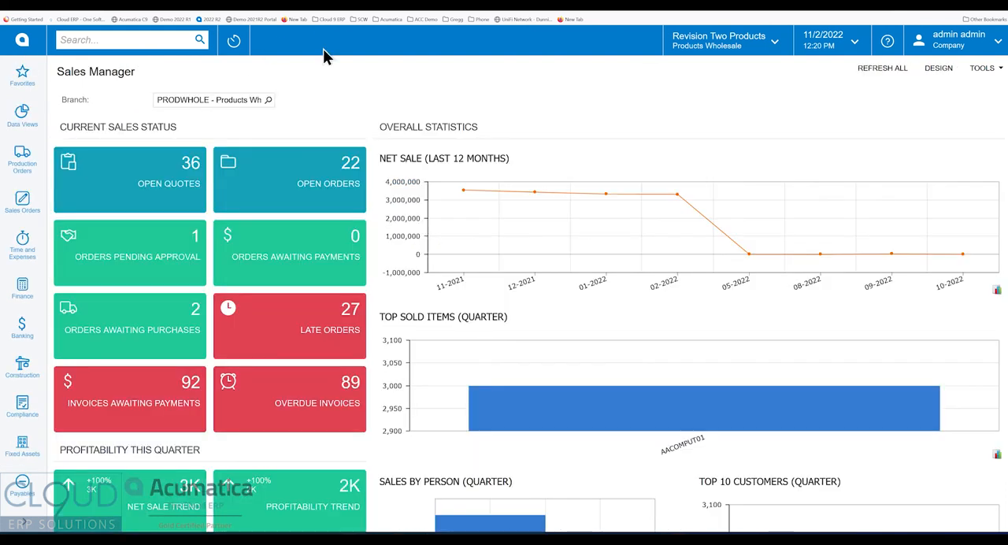
pyautogui.scroll(-1, 385, 256)
pyautogui.scroll(-2, 386, 259)
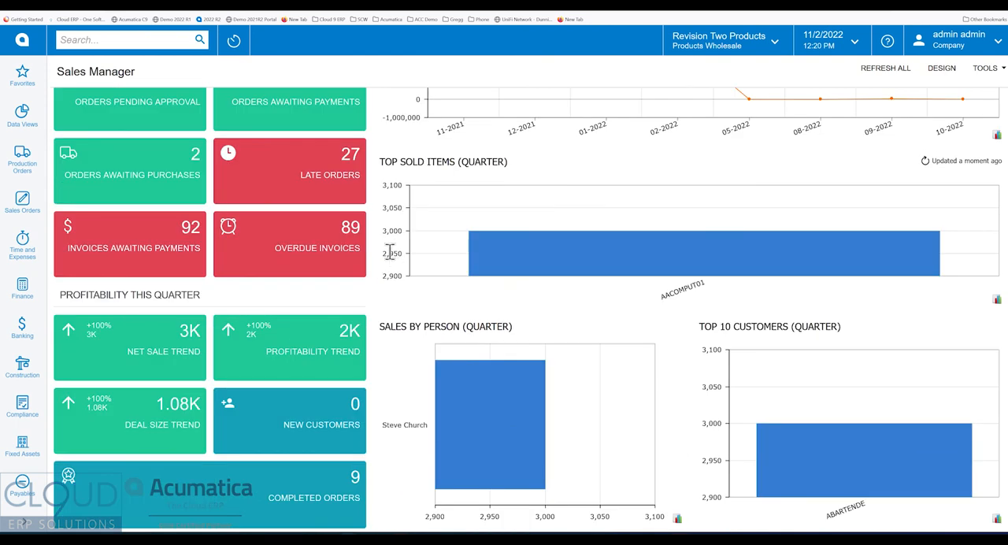
pyautogui.click(939, 69)
pyautogui.scroll(-2, 584, 343)
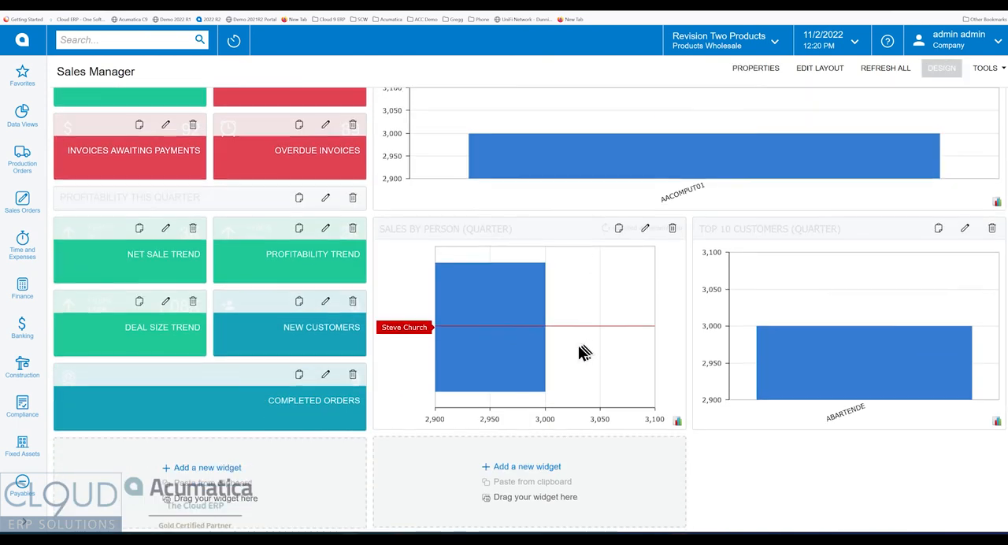
# Add a Pivot Table widget in the empty slot below Sales by Person and set its inquiry screen to Sales Order History.
pyautogui.click(526, 466)
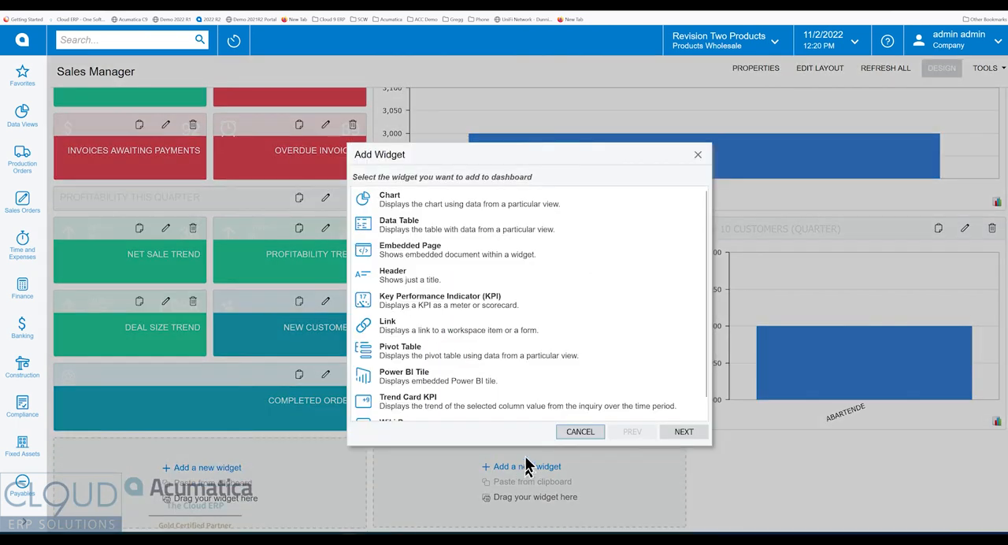
pyautogui.click(463, 352)
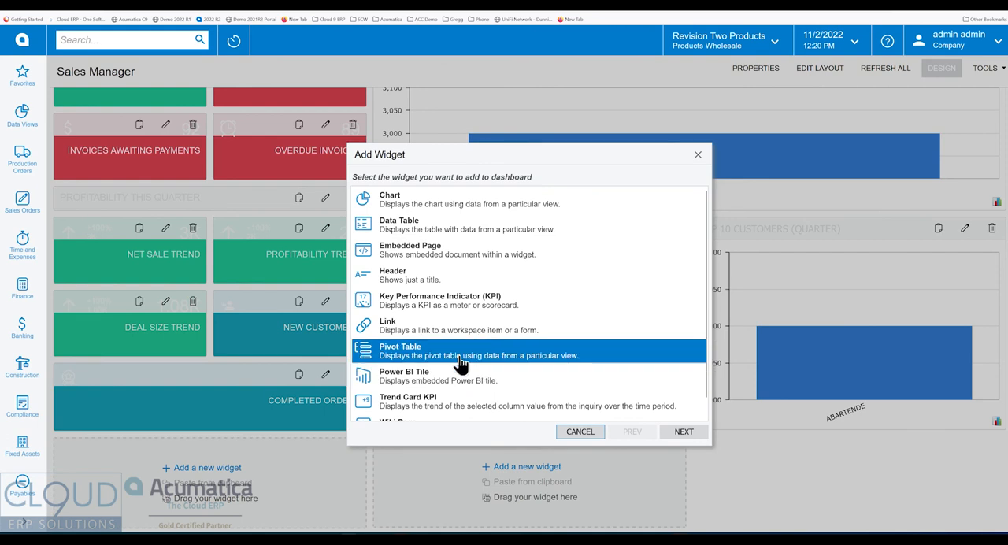
pyautogui.click(679, 433)
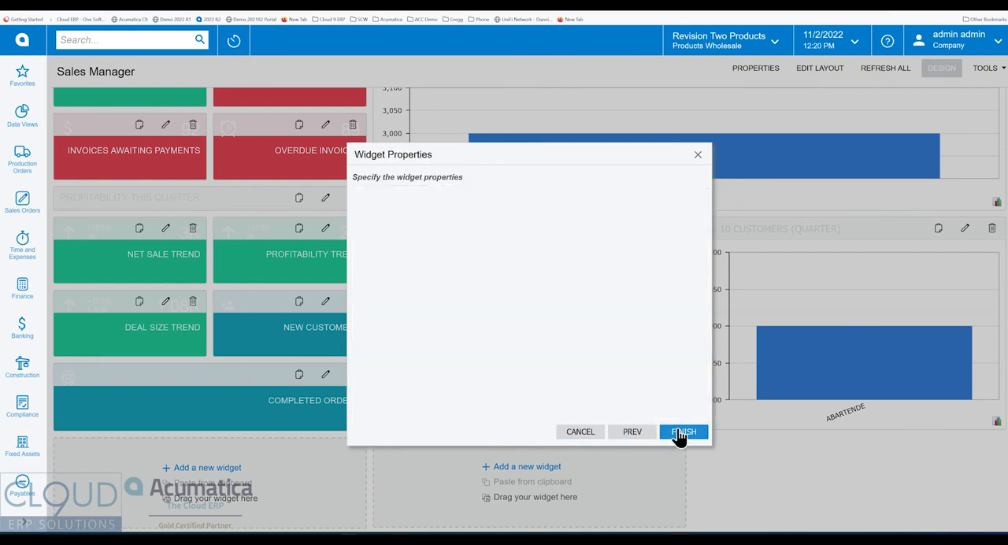
pyautogui.click(599, 199)
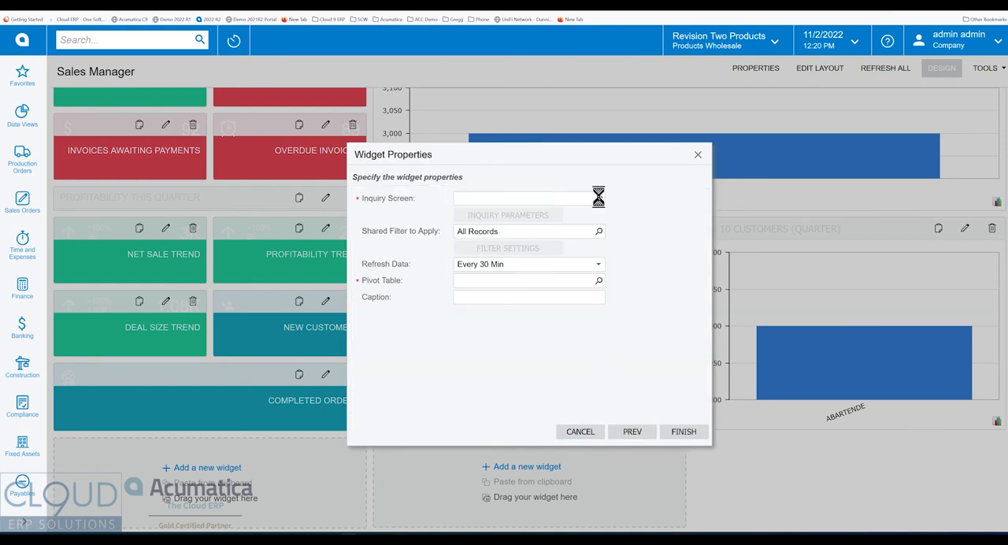
pyautogui.write('s order his')
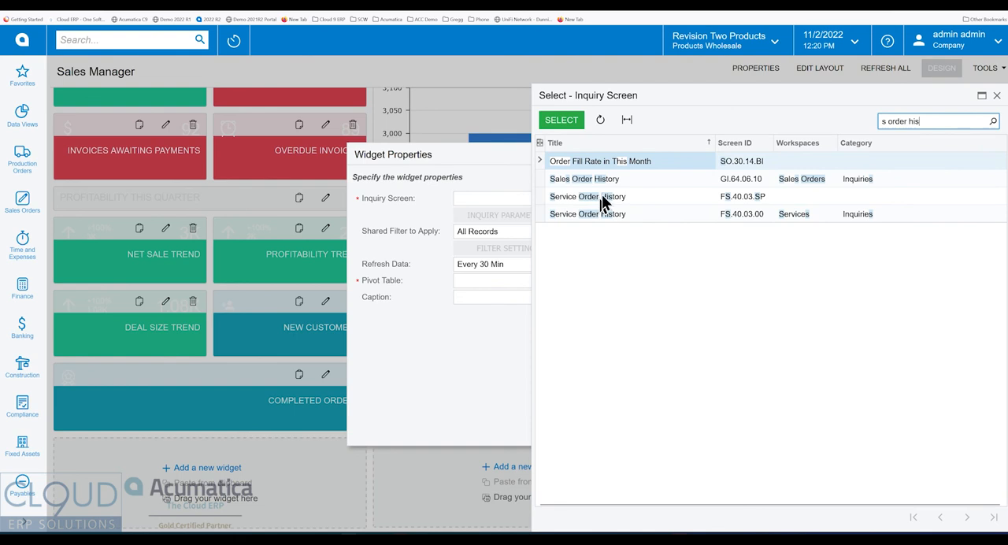
pyautogui.click(616, 179)
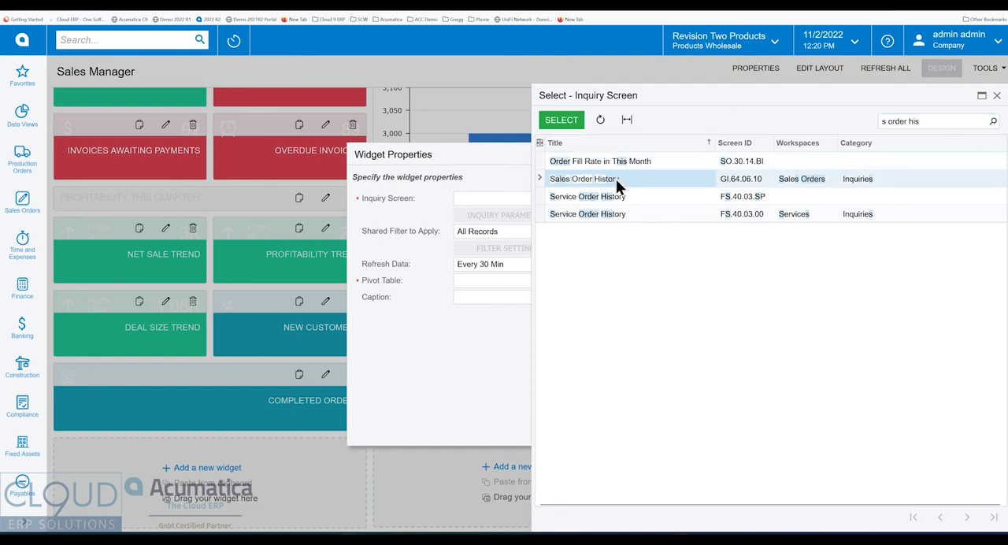
pyautogui.doubleClick(750, 181)
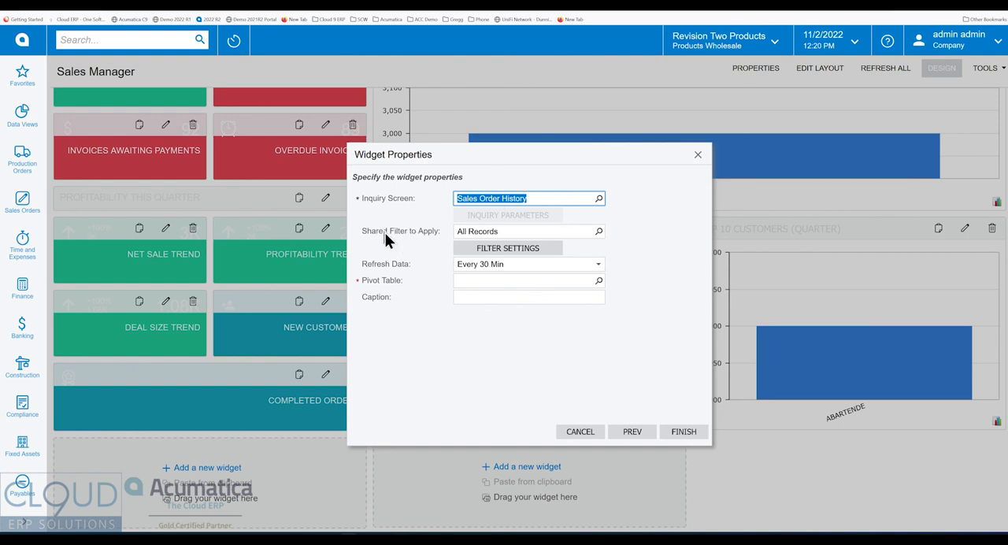
# Set the widget's pivot table to Margin by Item Class by Year, caption it "Margin by Item Class and Year", and finish adding it.
pyautogui.click(599, 233)
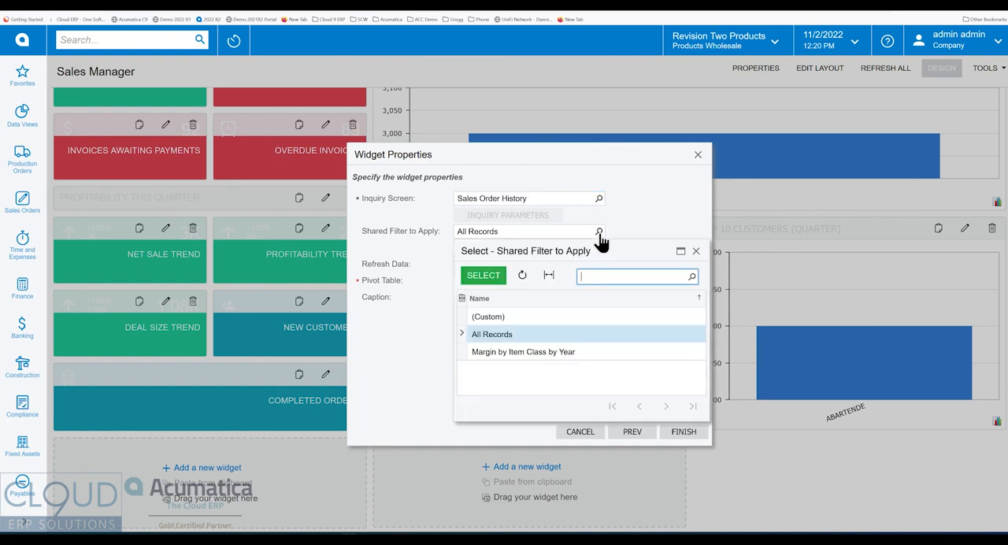
pyautogui.click(650, 209)
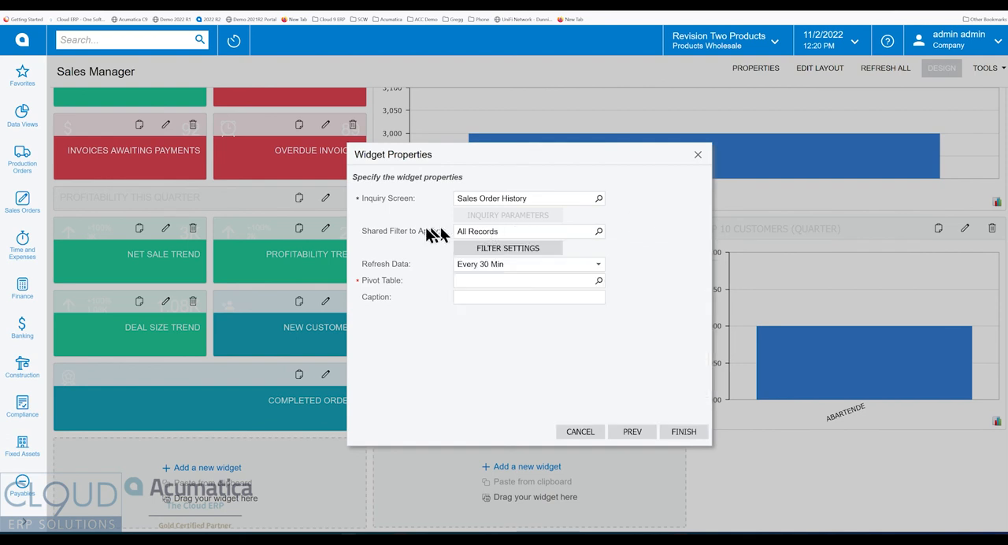
pyautogui.click(600, 281)
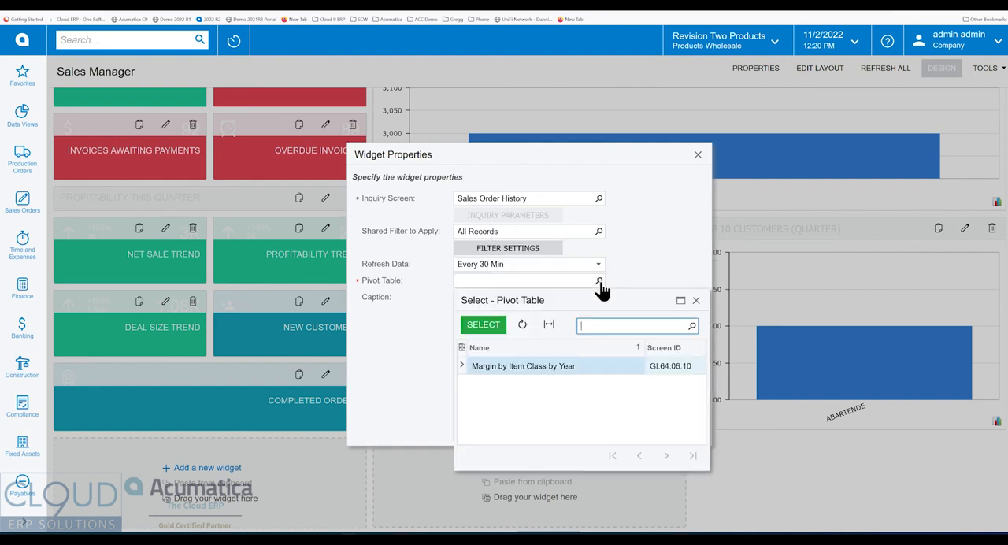
pyautogui.doubleClick(511, 365)
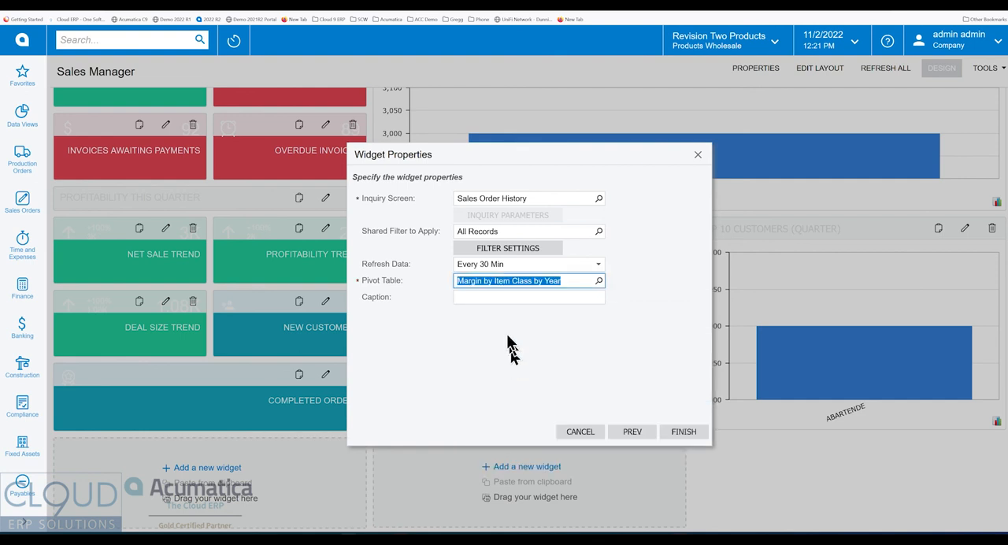
pyautogui.click(487, 299)
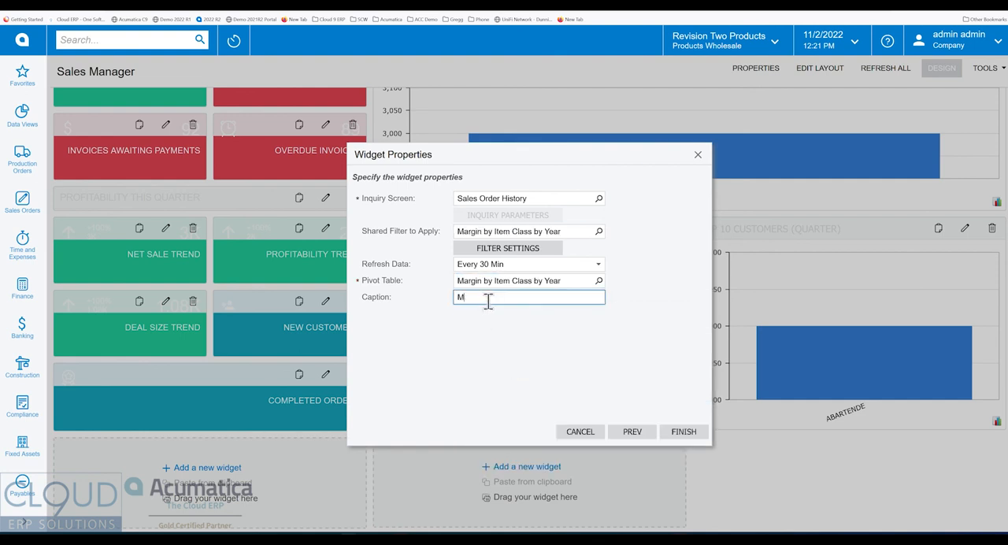
pyautogui.write('Margin By Item Class and Year')
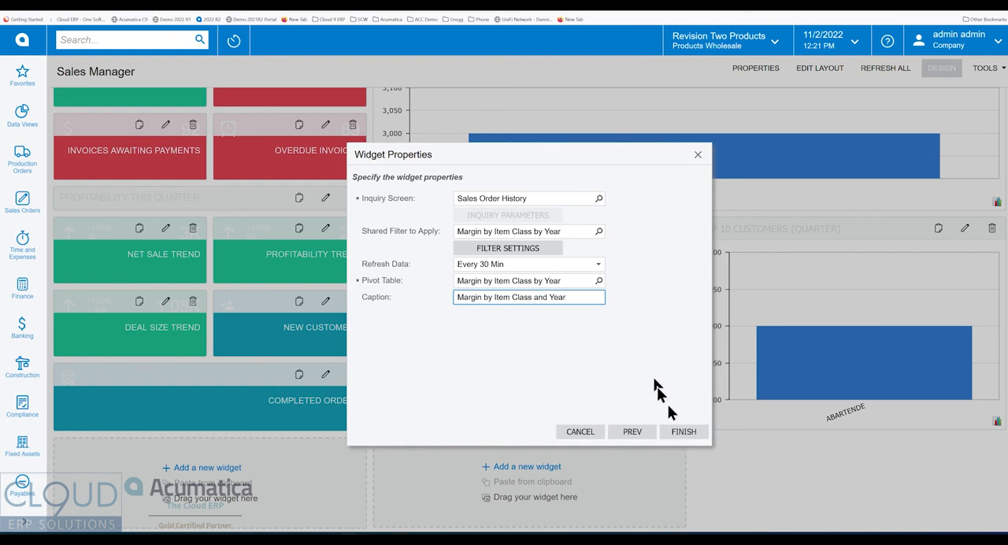
pyautogui.click(696, 435)
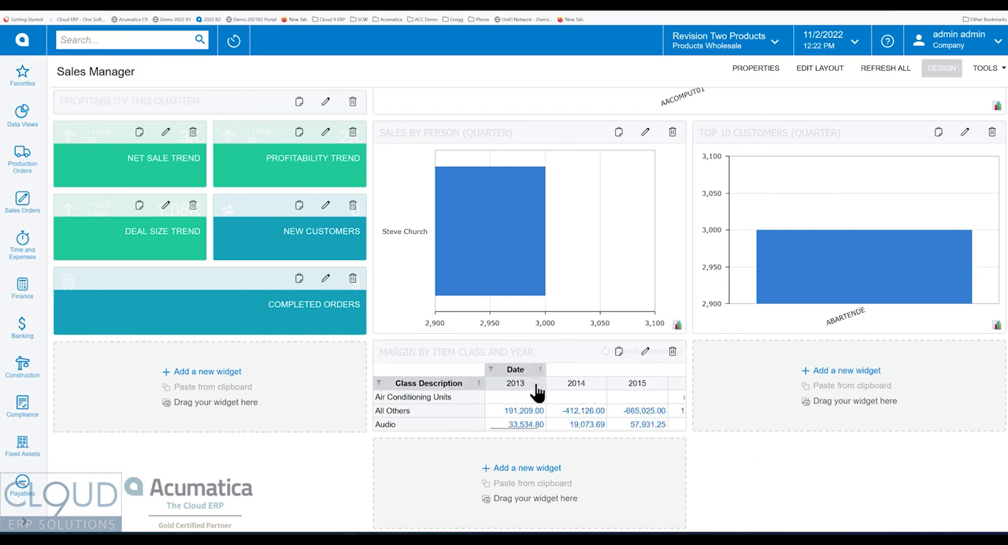
# View the available dashboard layouts and keep the current one.
pyautogui.scroll(5, 600, 433)
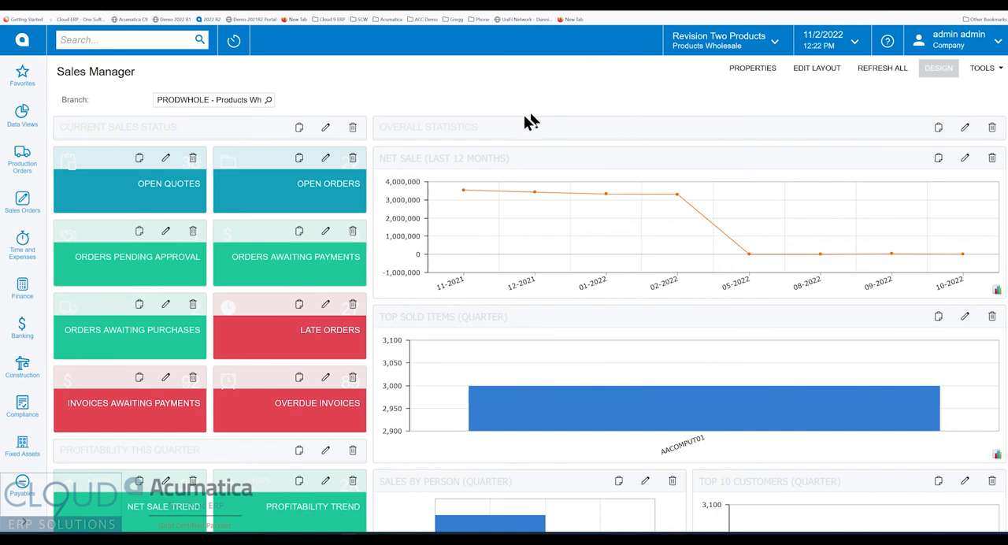
pyautogui.click(817, 68)
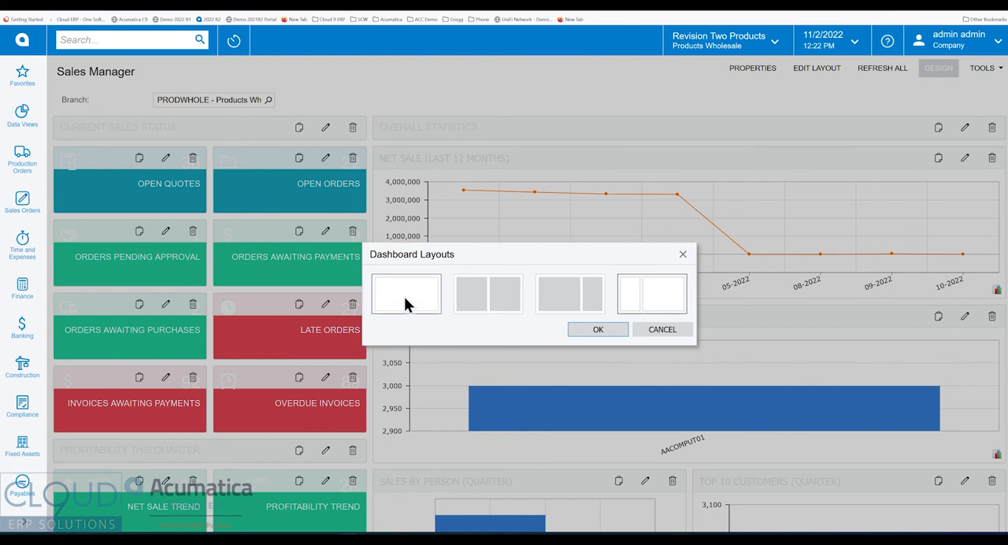
pyautogui.click(659, 330)
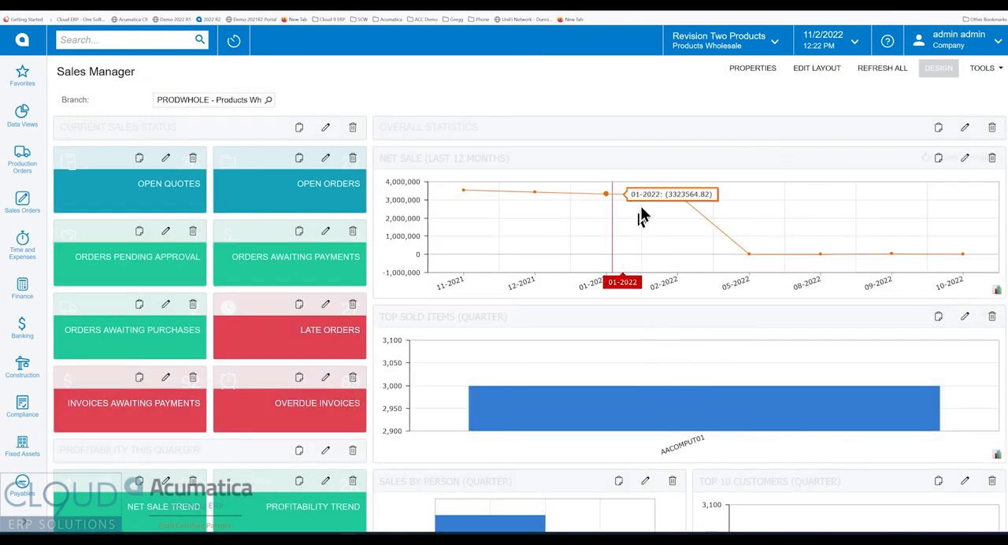
# Move the Margin by Item Class and Year widget directly below the Net Sale chart, enlarged across the full column, and leave design mode.
pyautogui.scroll(-5, 668, 270)
pyautogui.moveTo(574, 360); pyautogui.dragTo(642, 94)
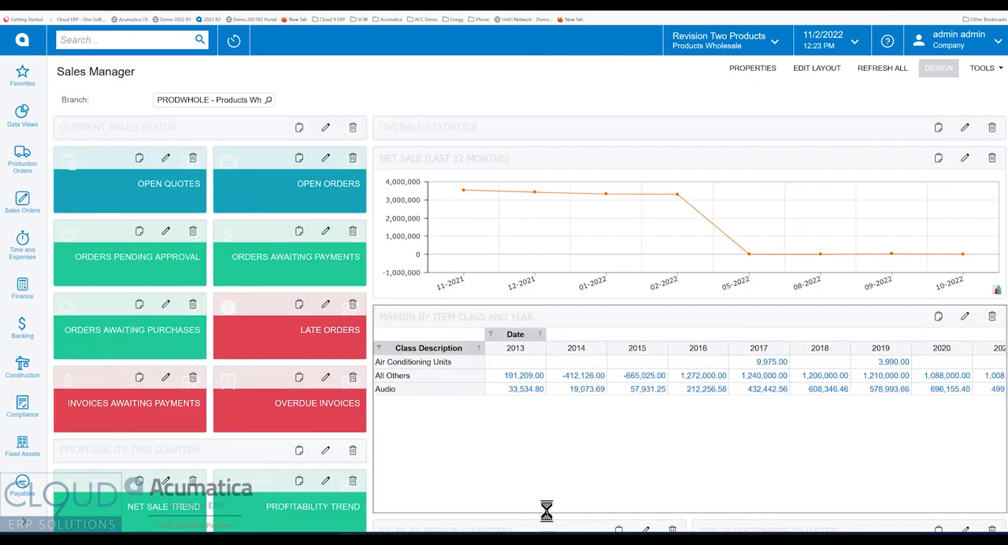
pyautogui.scroll(-2, 578, 436)
pyautogui.scroll(1, 582, 369)
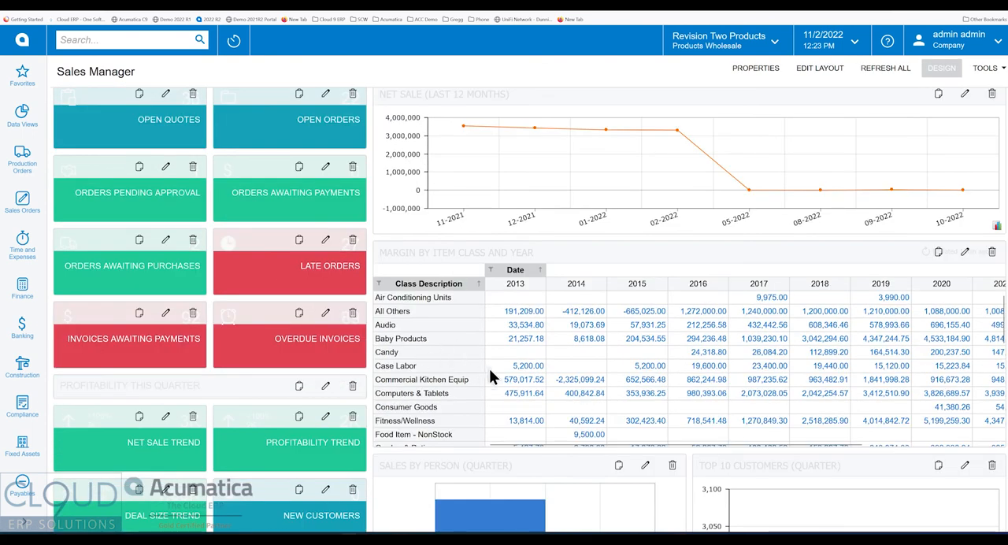
pyautogui.click(942, 69)
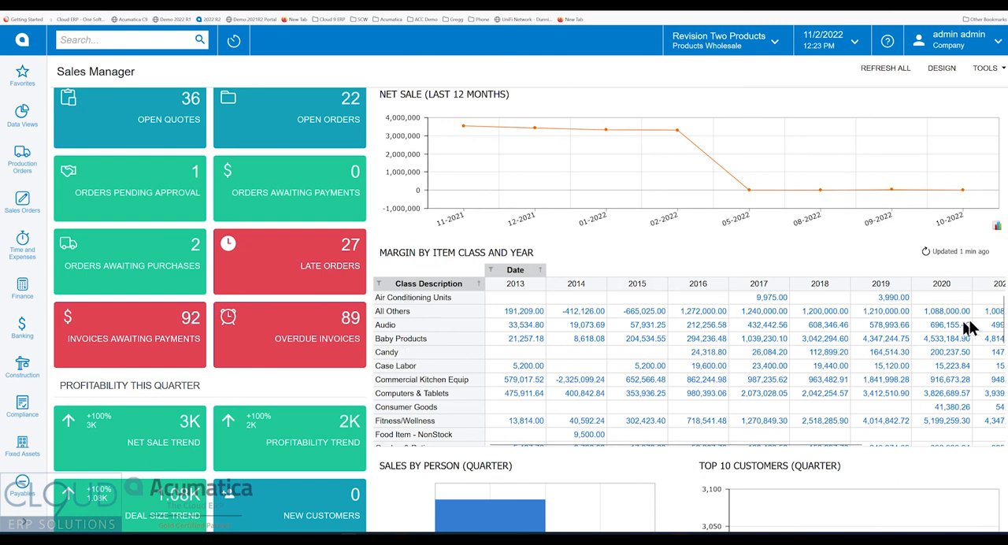
# Drill down into the 2018 Audio margin from the dashboard pivot to inspect its order lines, and return to the dashboard.
pyautogui.scroll(-1, 1003, 355)
pyautogui.moveTo(1003, 349); pyautogui.dragTo(1004, 311)
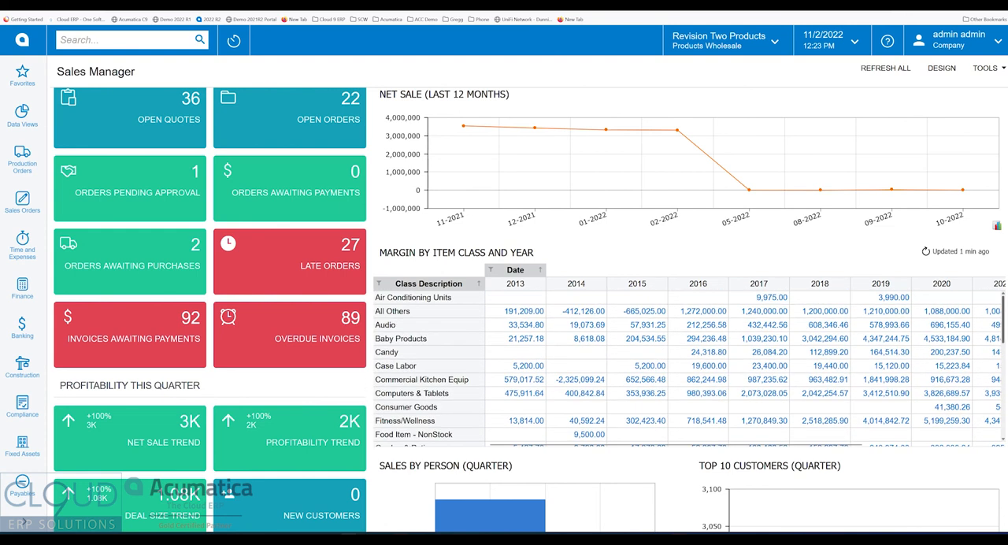
pyautogui.click(814, 325)
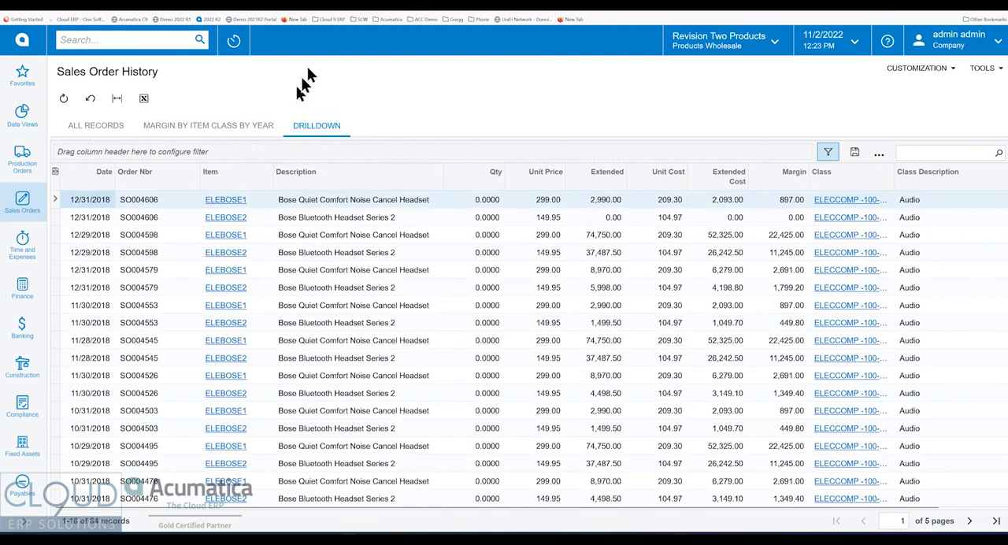
pyautogui.click(311, 4)
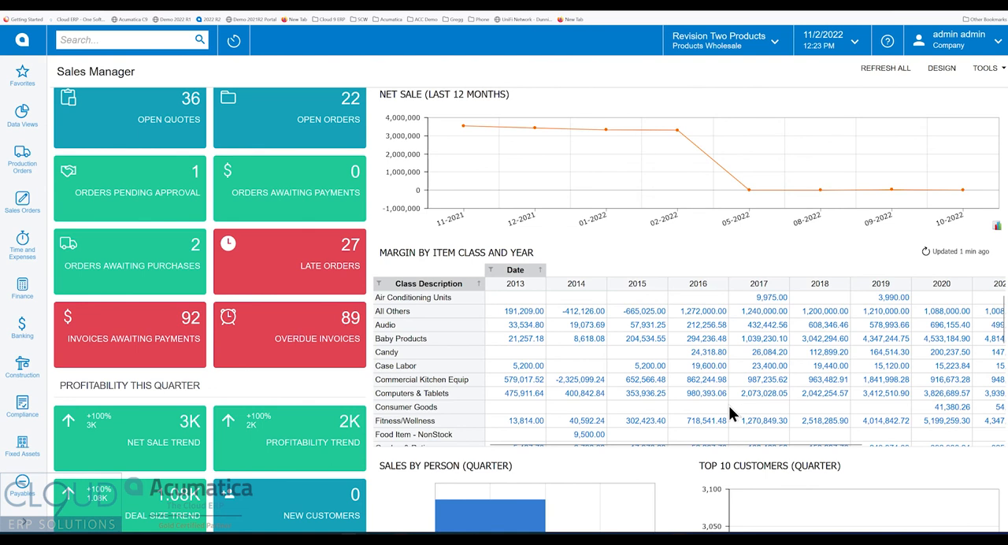